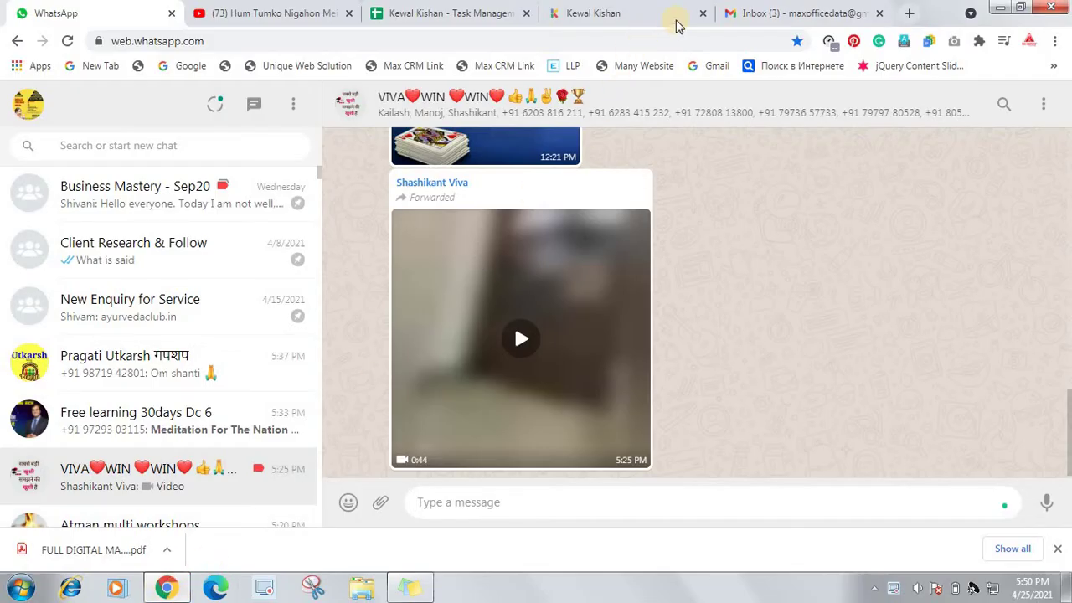
# Move from the WhatsApp chat tab to the Gmail inbox tab
pyautogui.click(646, 17)
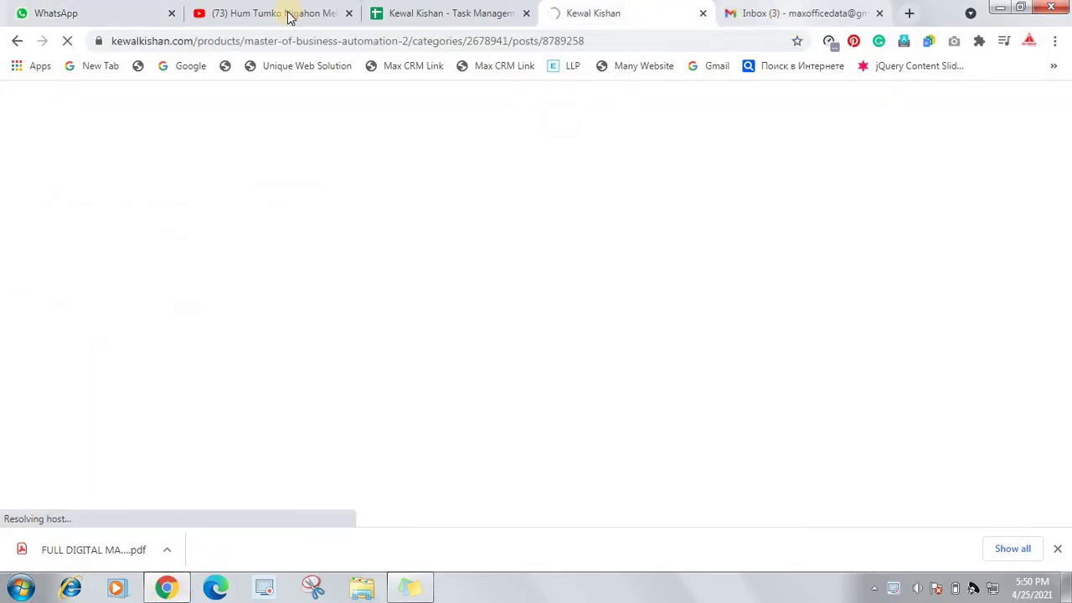
pyautogui.click(778, 14)
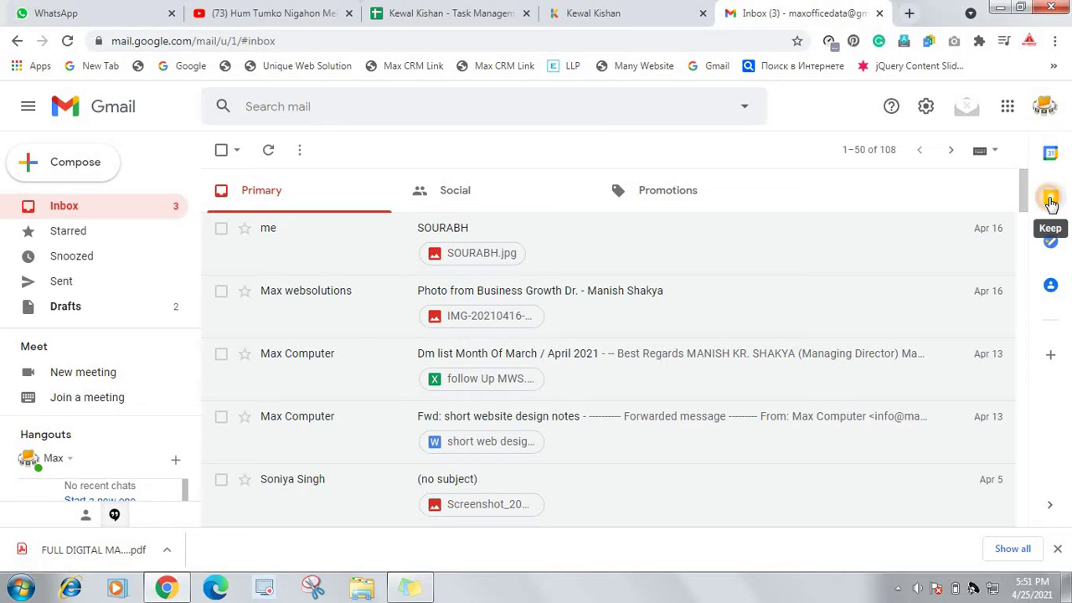
# Launch Google Keep from Gmail's side panel into its own browser tab
pyautogui.click(1051, 199)
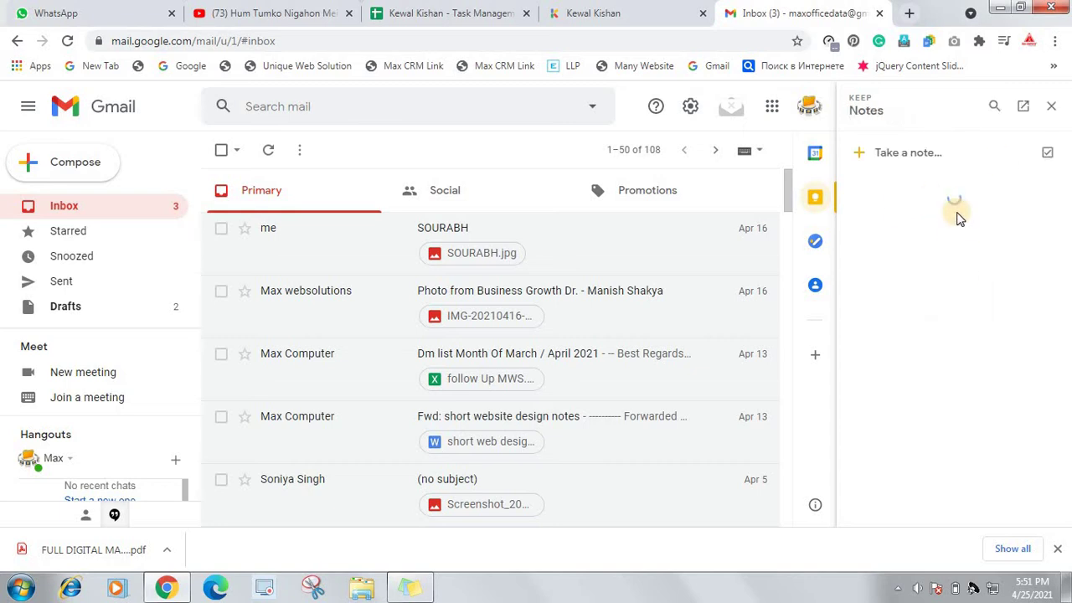
pyautogui.click(1023, 109)
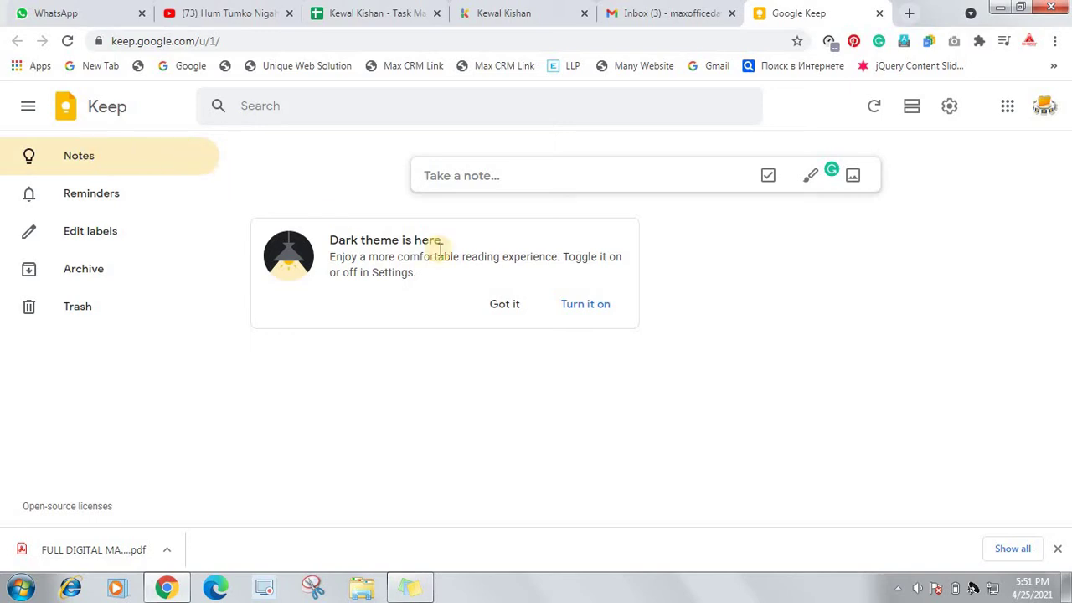
# Dismiss the dark theme card and keep Google Keep in the light theme
pyautogui.click(569, 306)
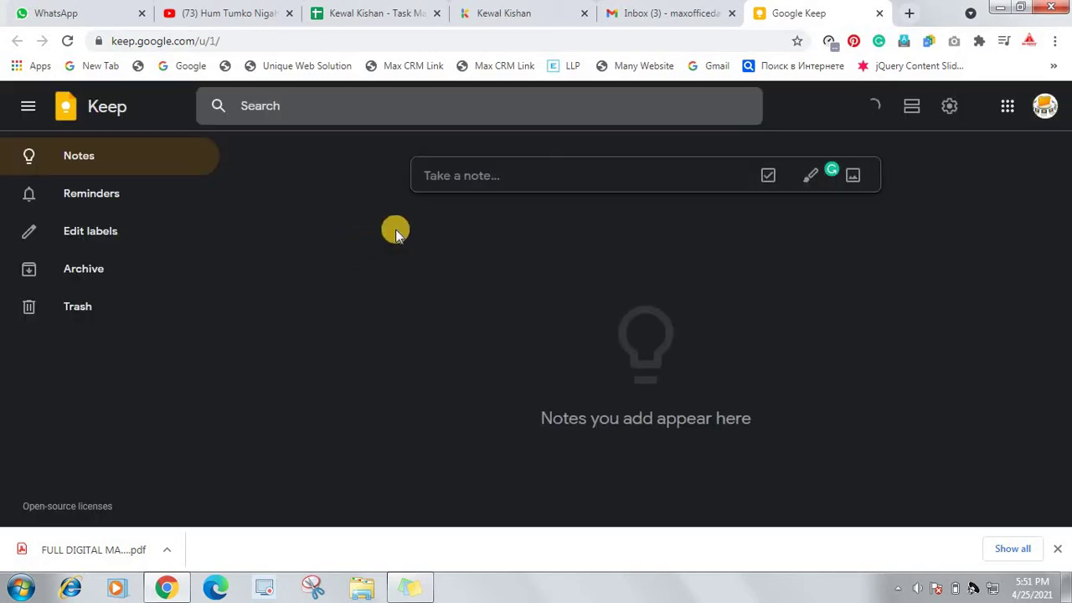
pyautogui.click(951, 113)
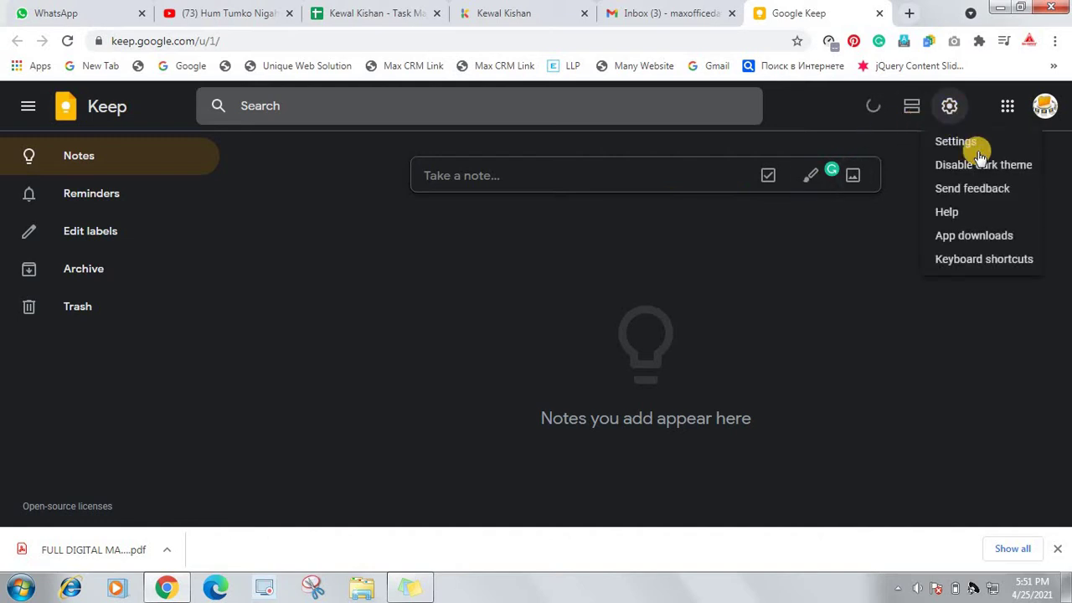
pyautogui.click(985, 168)
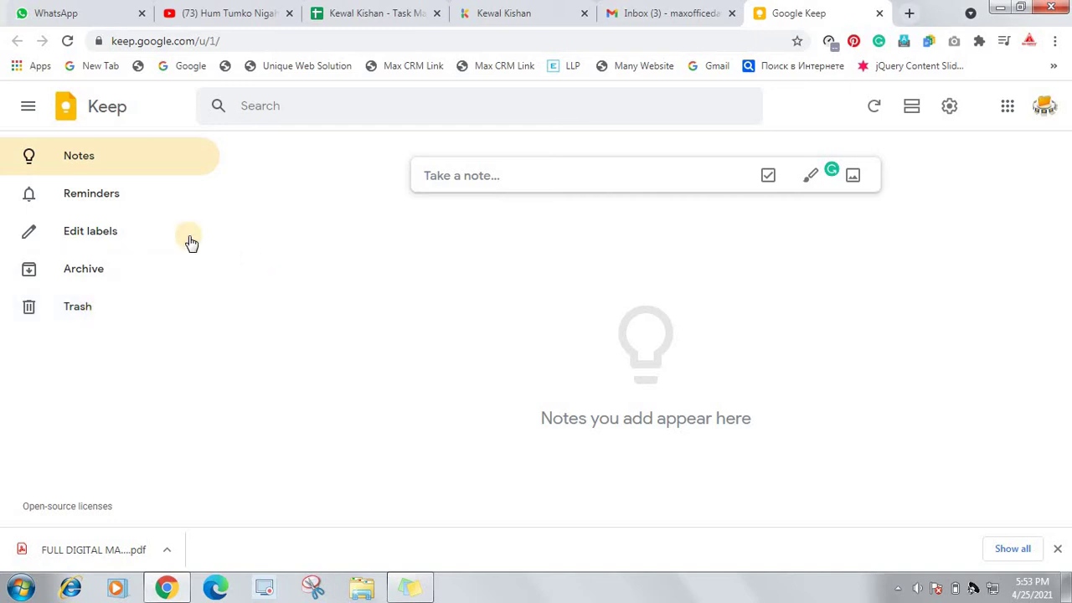
# Create a 'Purchase List' note listing Book, Copy, Pen and Rubber on separate lines
pyautogui.click(466, 175)
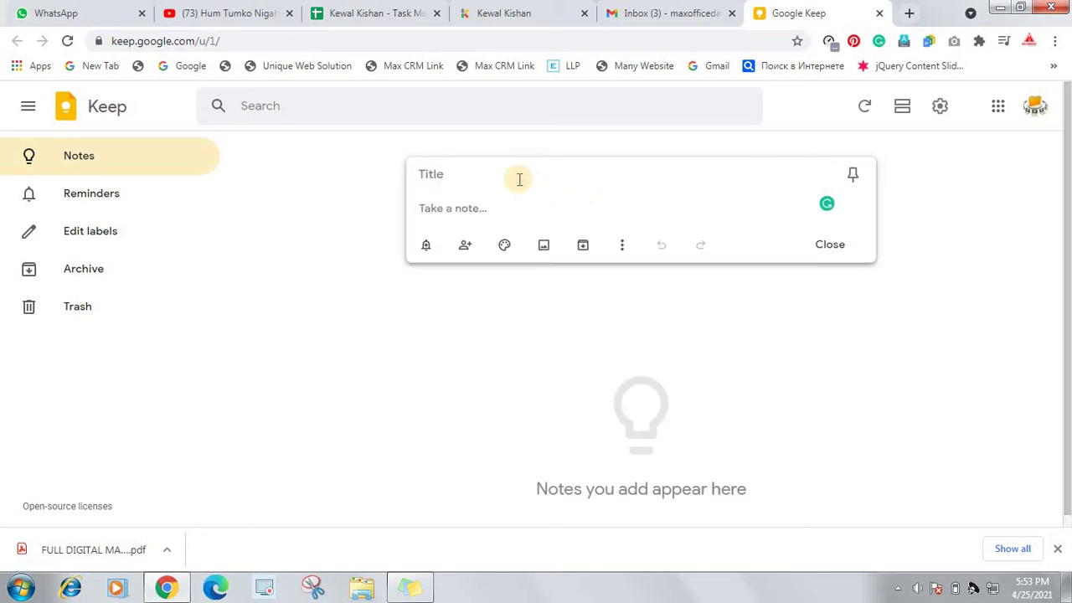
pyautogui.click(490, 174)
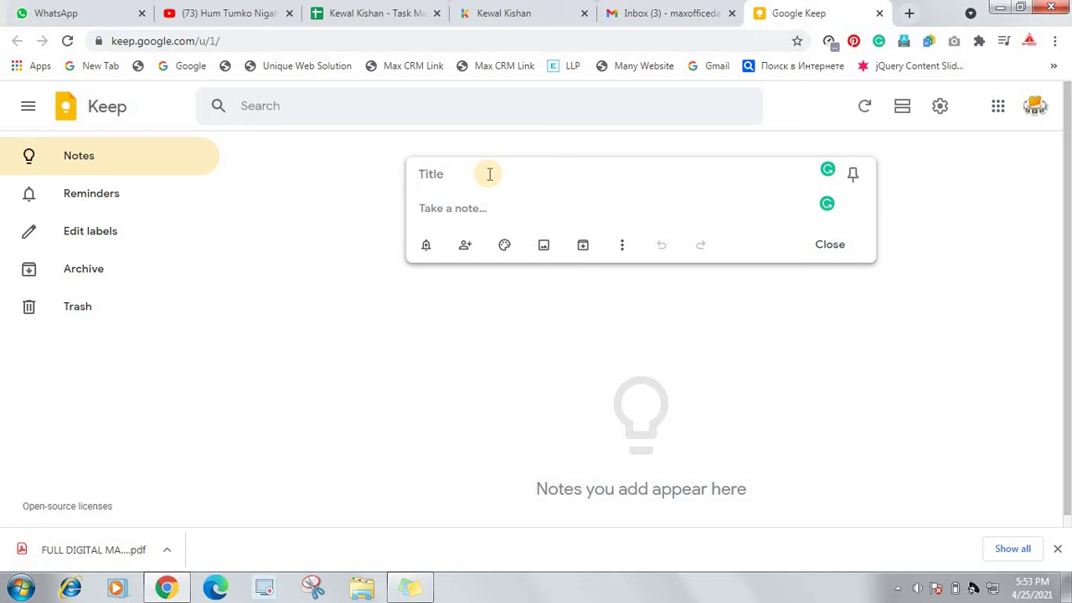
pyautogui.write('Purchase')
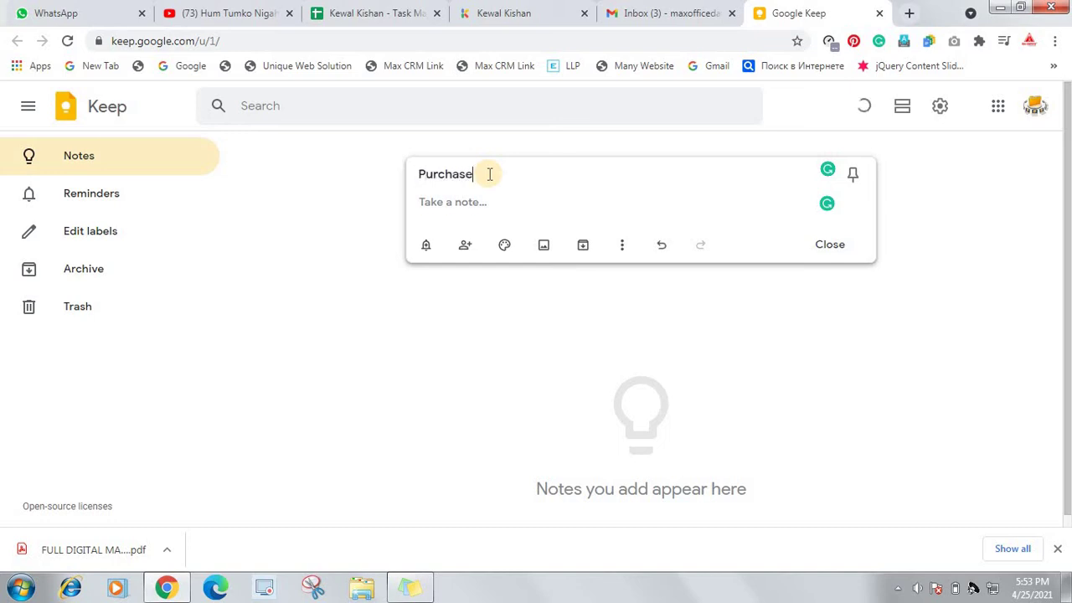
pyautogui.write(' List')
pyautogui.click(459, 202)
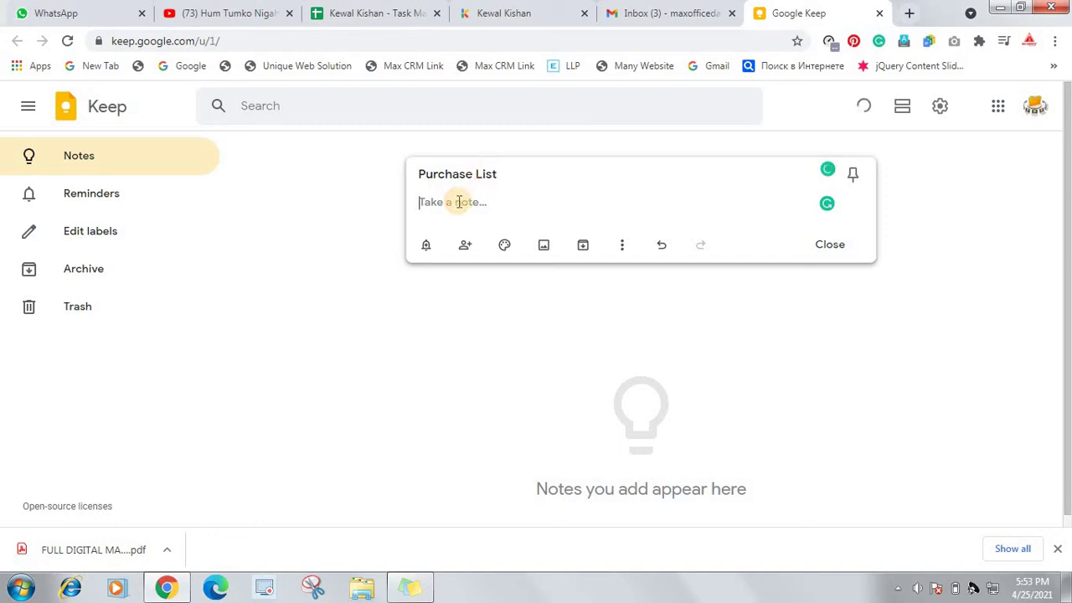
pyautogui.write('Book')
pyautogui.press('Return')
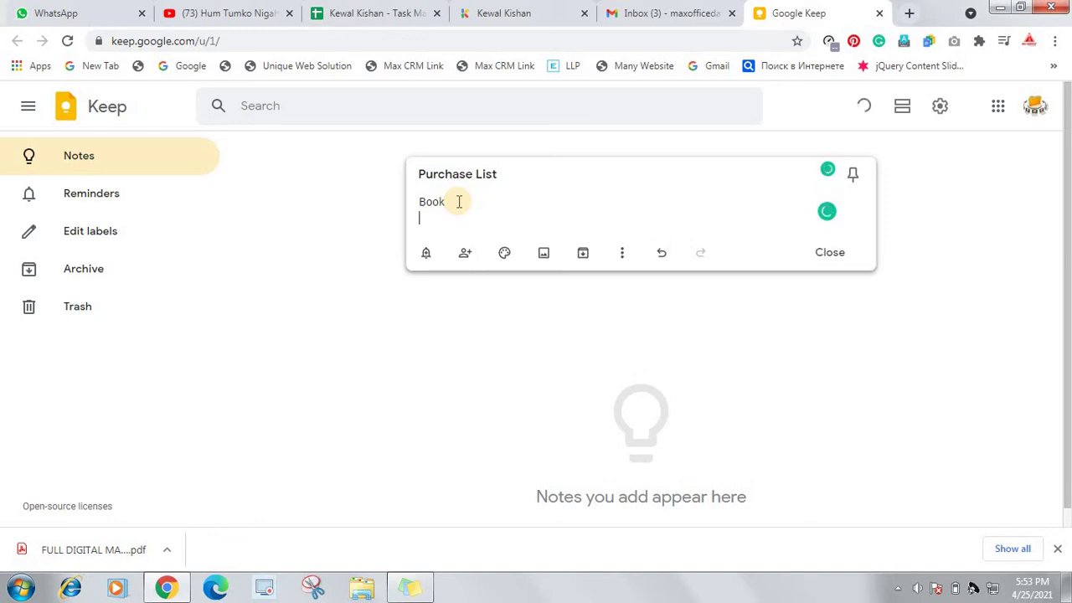
pyautogui.write('Copy')
pyautogui.press('Return')
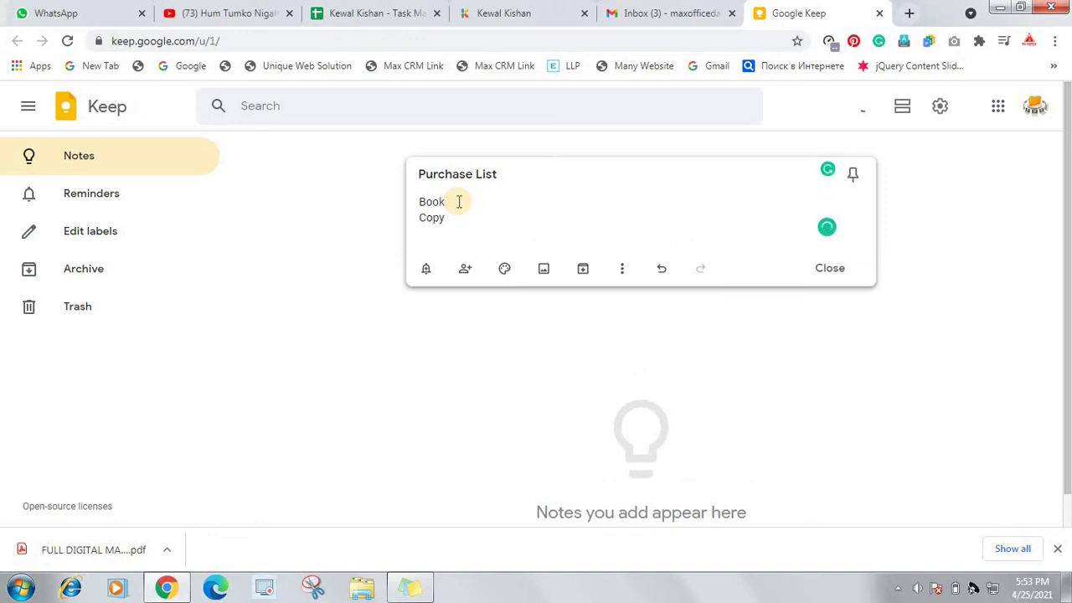
pyautogui.write('Pen')
pyautogui.press('Return')
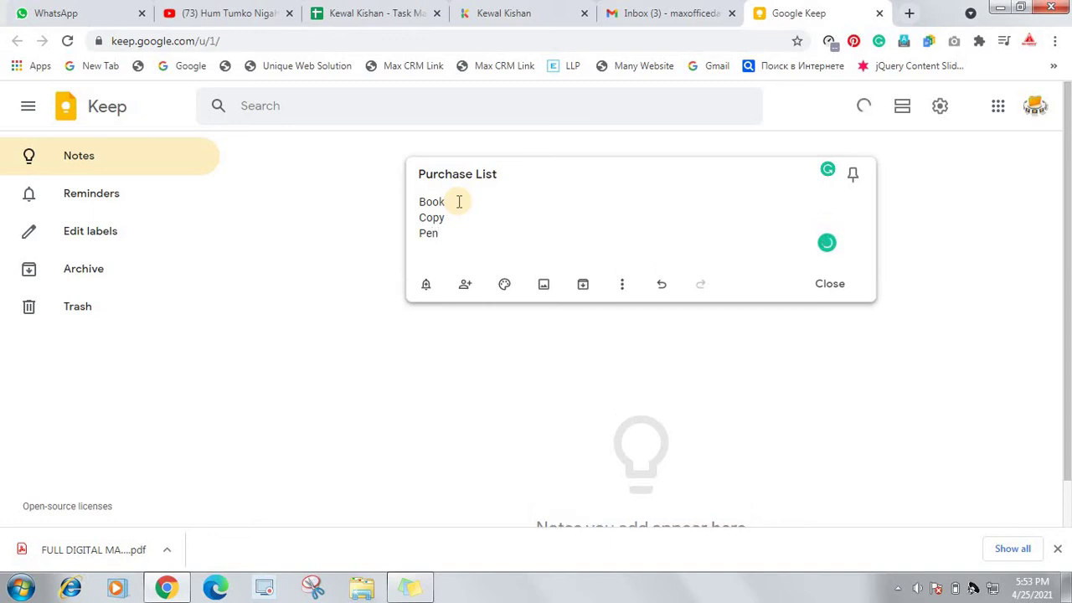
pyautogui.write('Rubber')
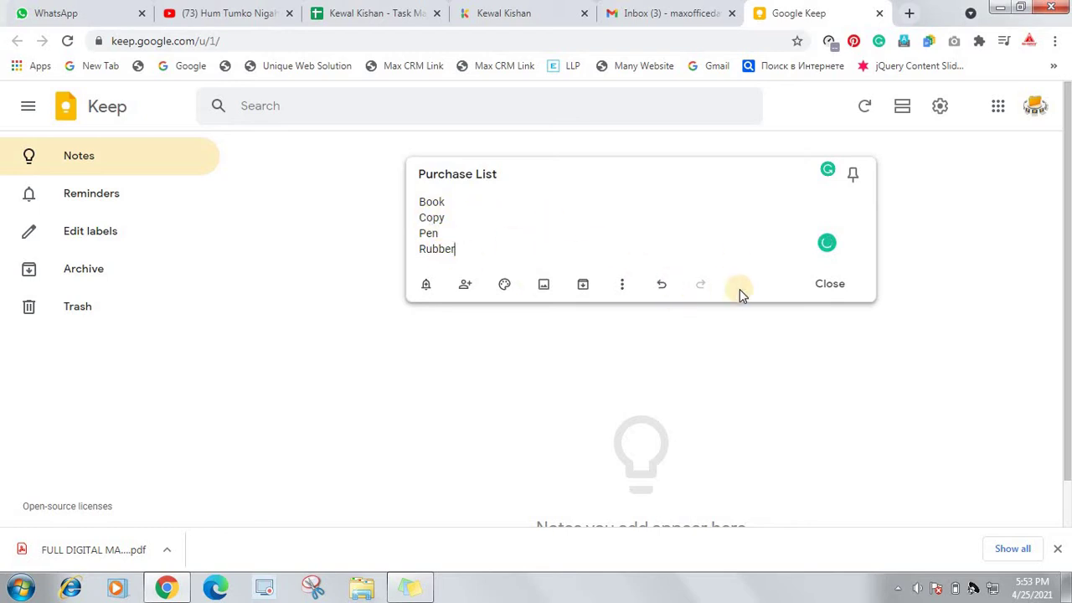
pyautogui.click(828, 287)
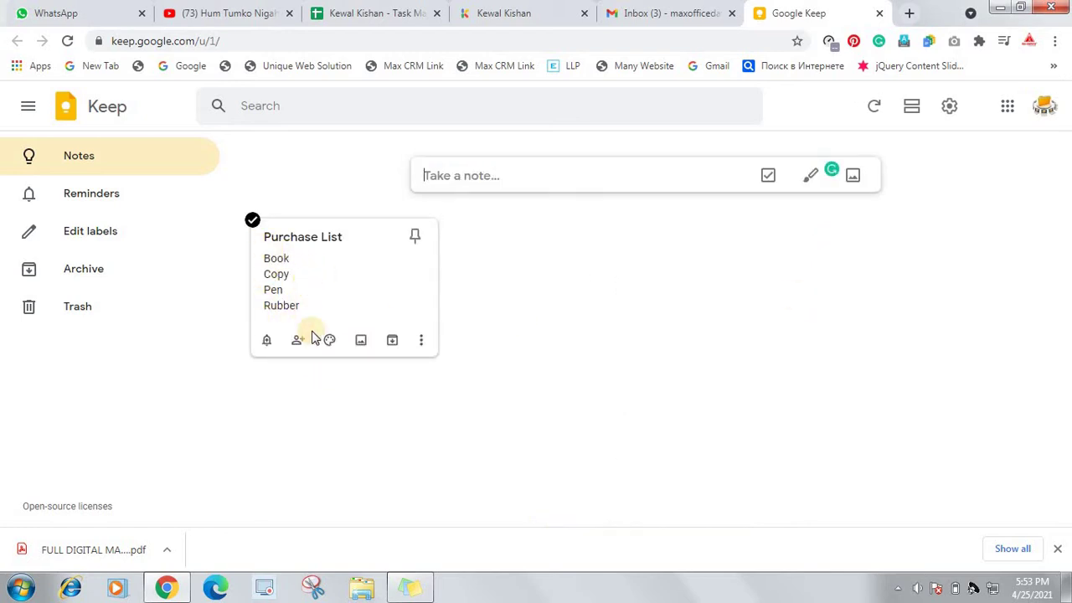
# Turn the Purchase List items into checkboxes, then hide the checkboxes again
pyautogui.click(421, 344)
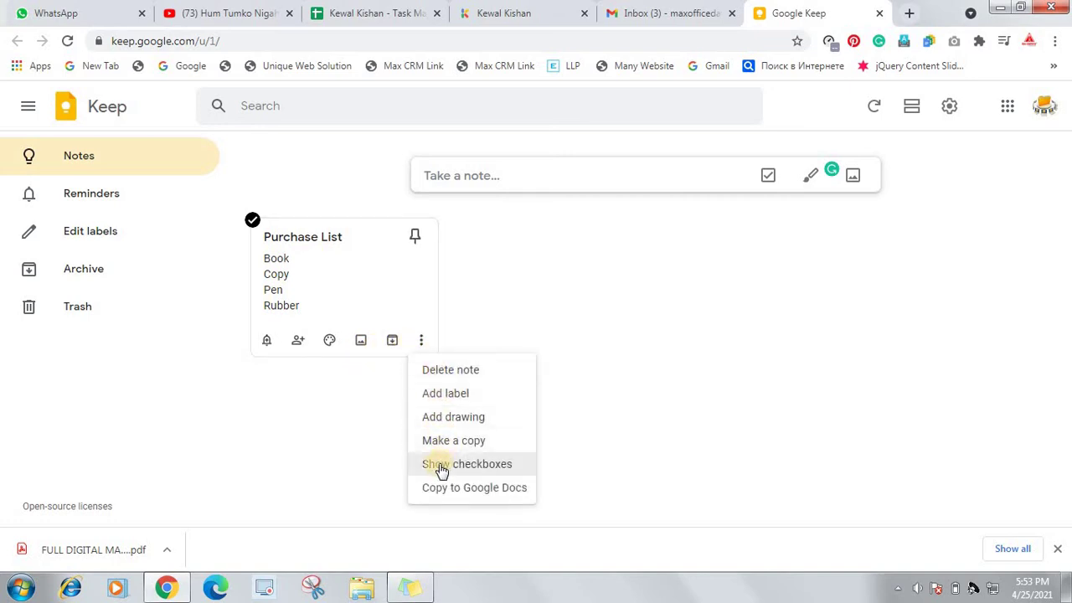
pyautogui.click(465, 465)
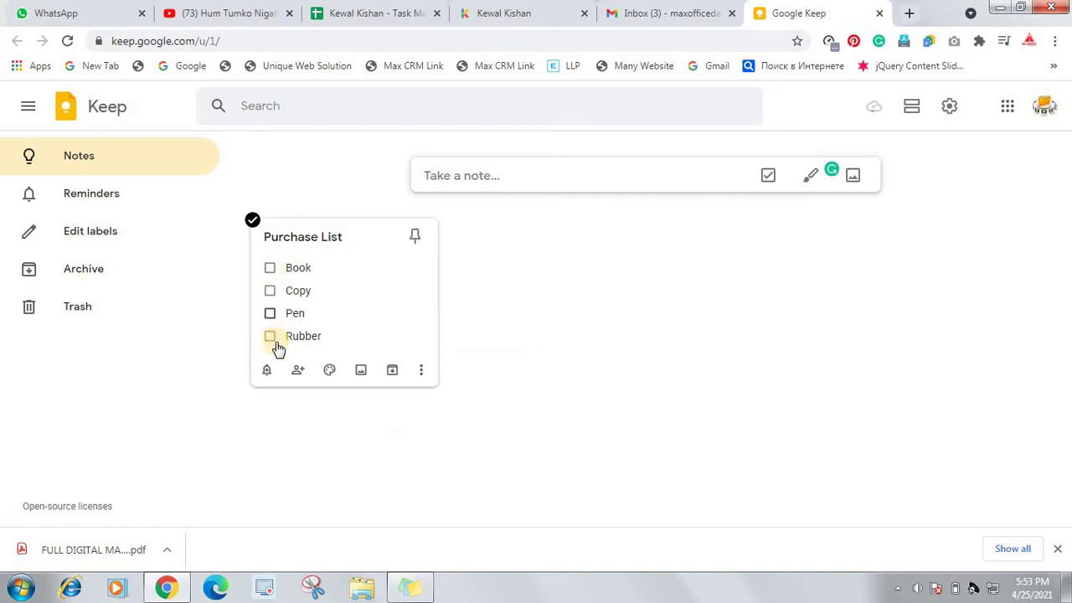
pyautogui.click(420, 369)
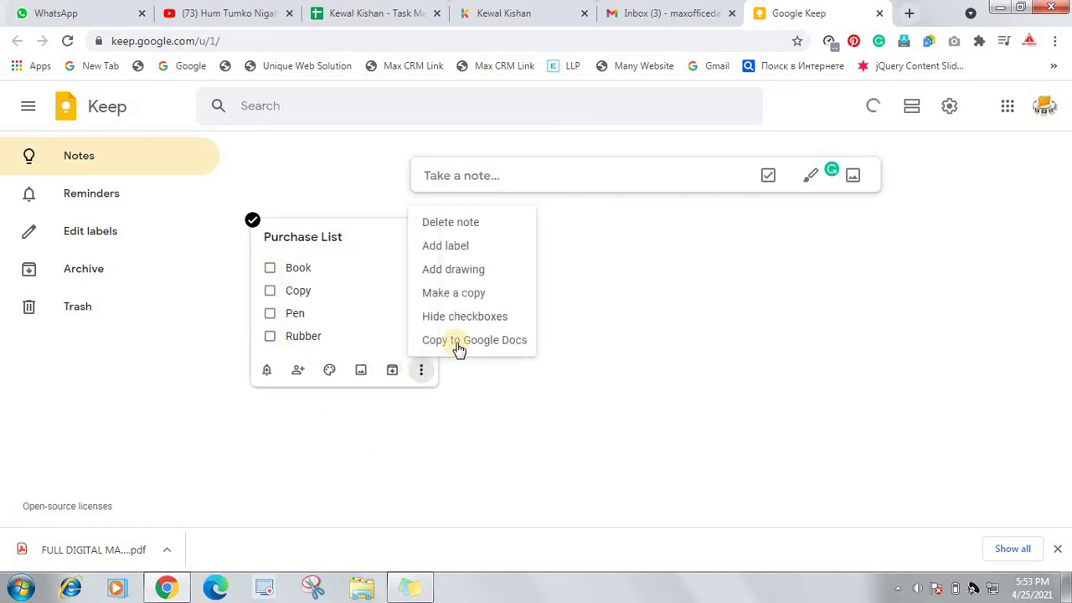
pyautogui.click(442, 316)
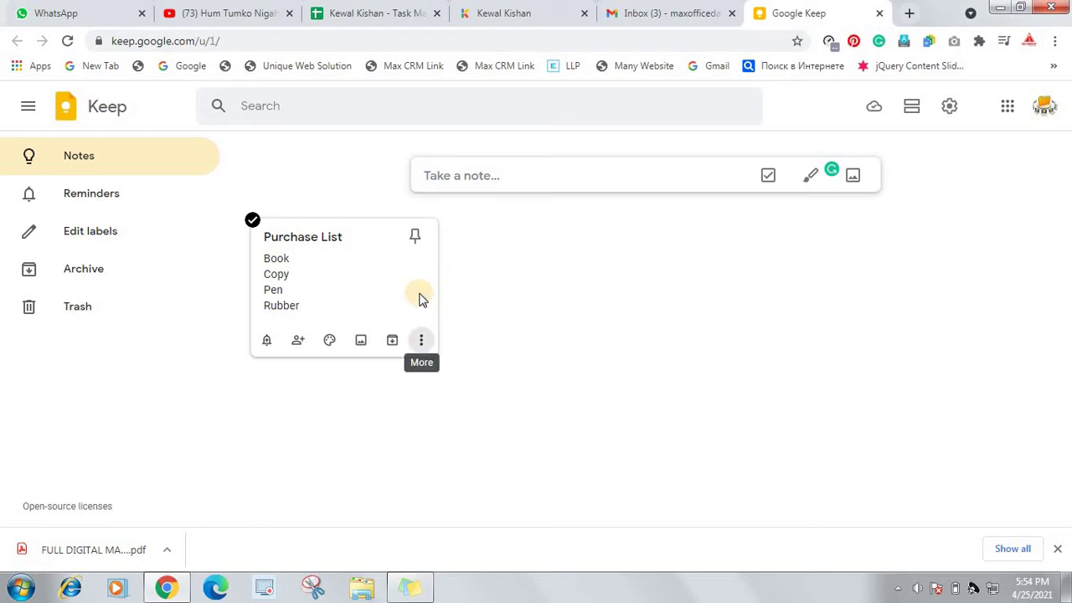
# Start a new note titled 'Make Payment' and clear the stray text in its body
pyautogui.click(493, 180)
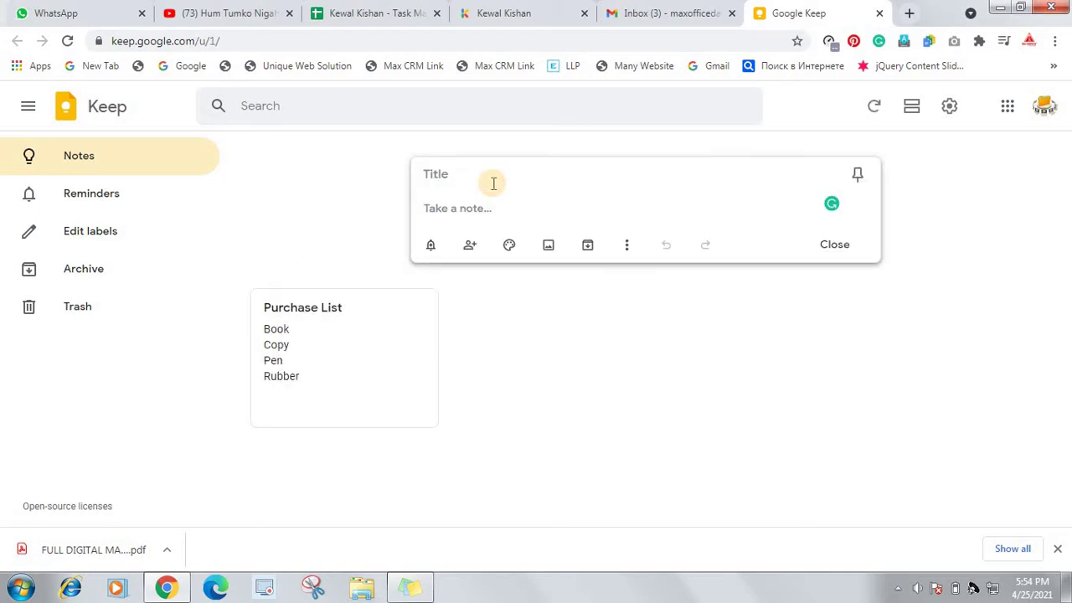
pyautogui.write('P')
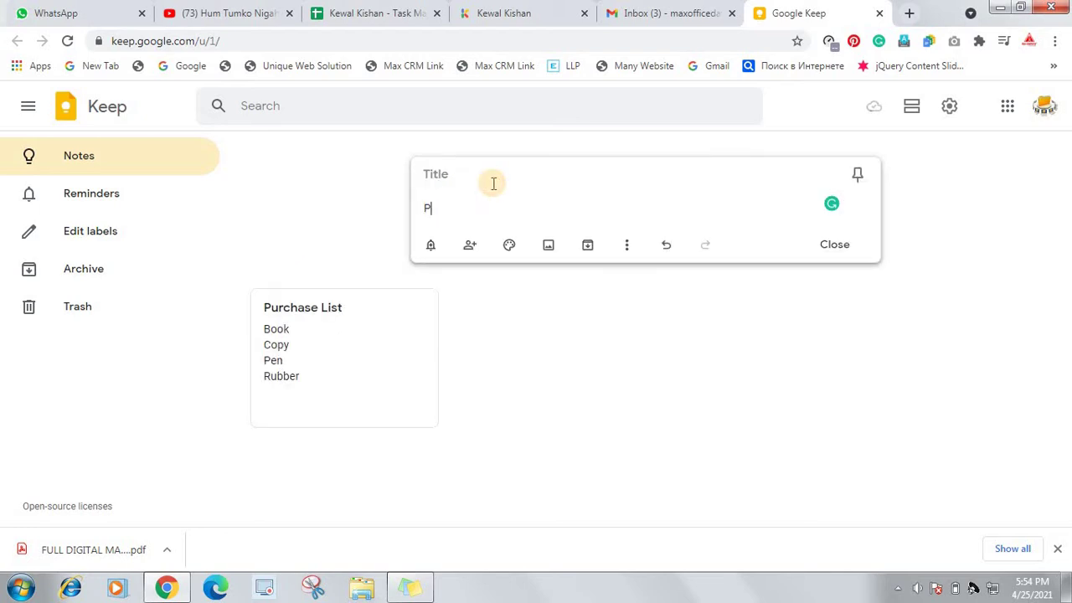
pyautogui.click(493, 182)
pyautogui.write('P')
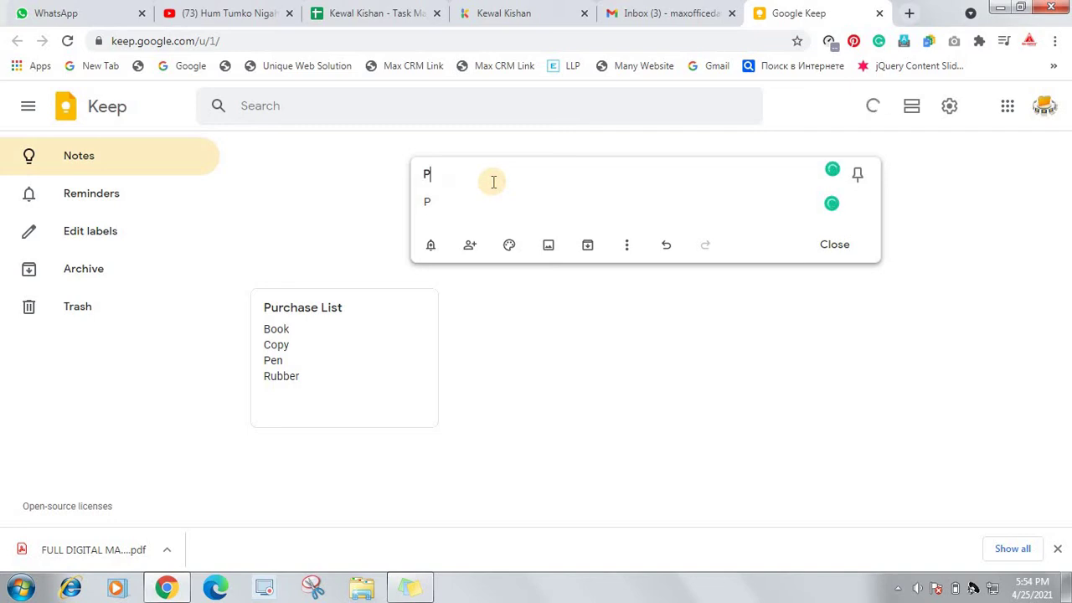
pyautogui.write('ayment')
pyautogui.write('Make')
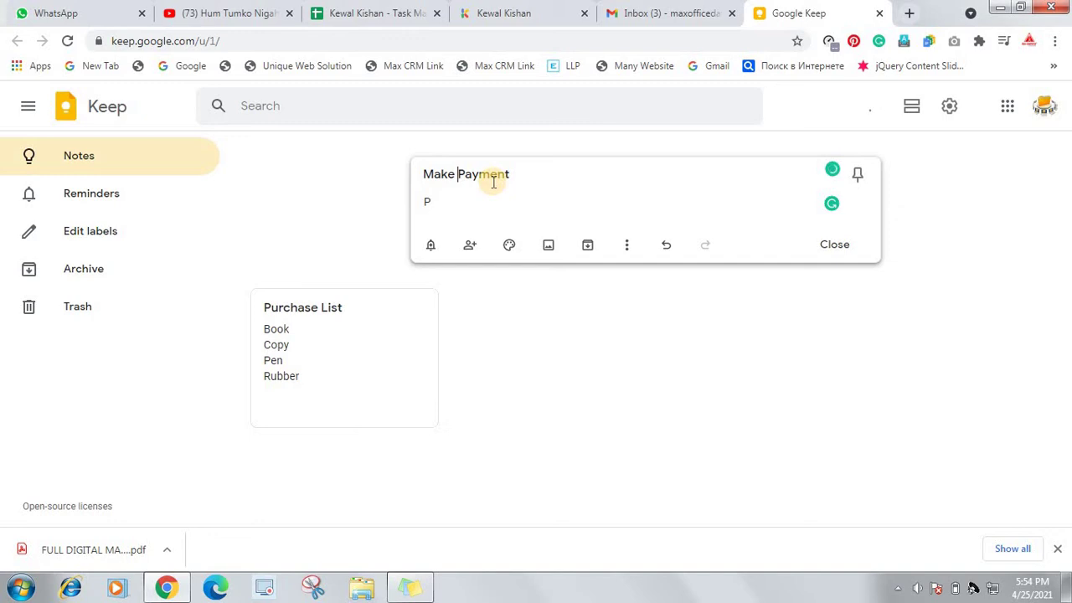
pyautogui.click(473, 196)
pyautogui.hotkey('ctrl', 'a')
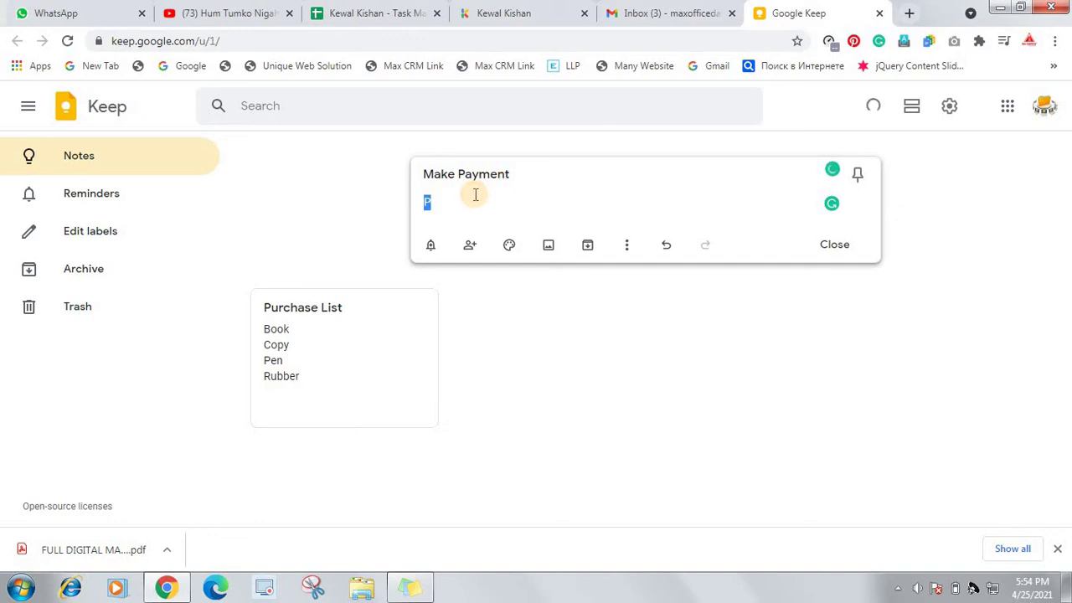
# List Electricity bill, MTNL Bill, Mobile Bill, Salary, Water Bill and Internet Bill
pyautogui.write('Electricity bill')
pyautogui.press('Return')
pyautogui.write('M')
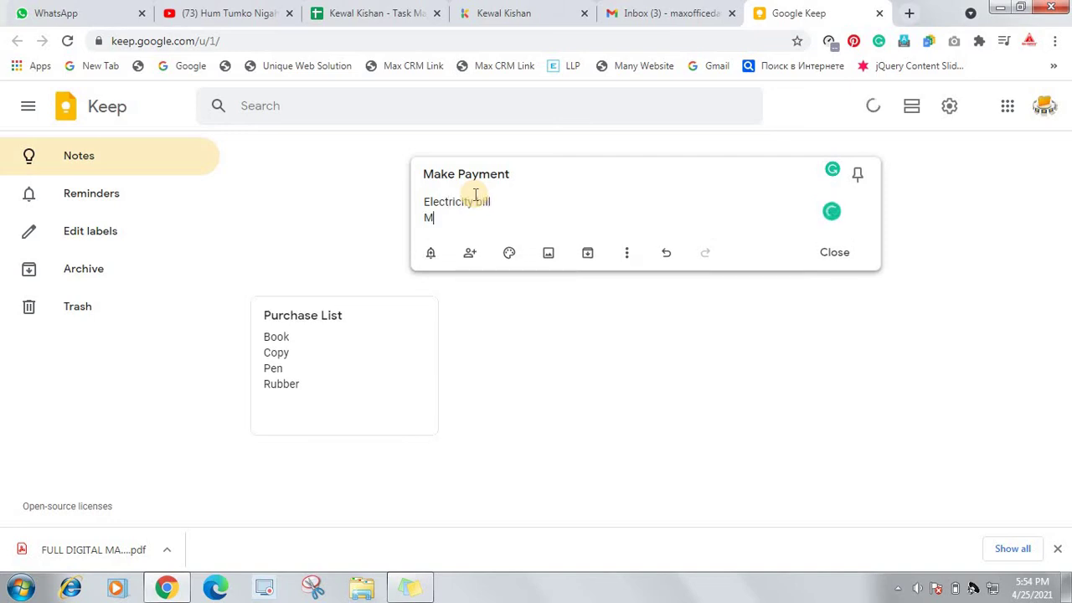
pyautogui.write('TNL Bill')
pyautogui.press('Return')
pyautogui.write('Mobile ')
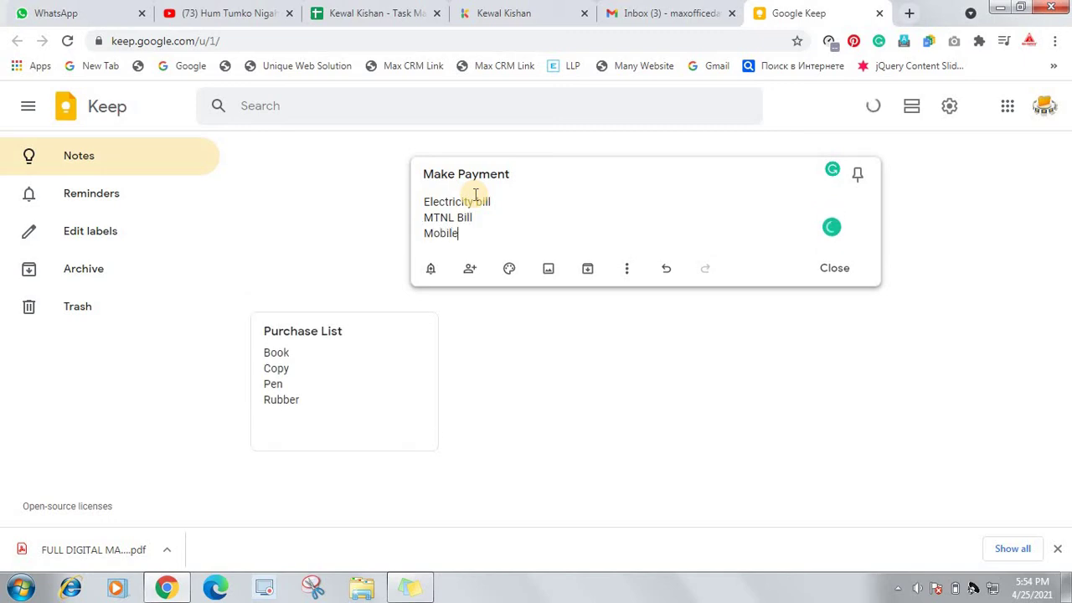
pyautogui.write('Bill')
pyautogui.press('Return')
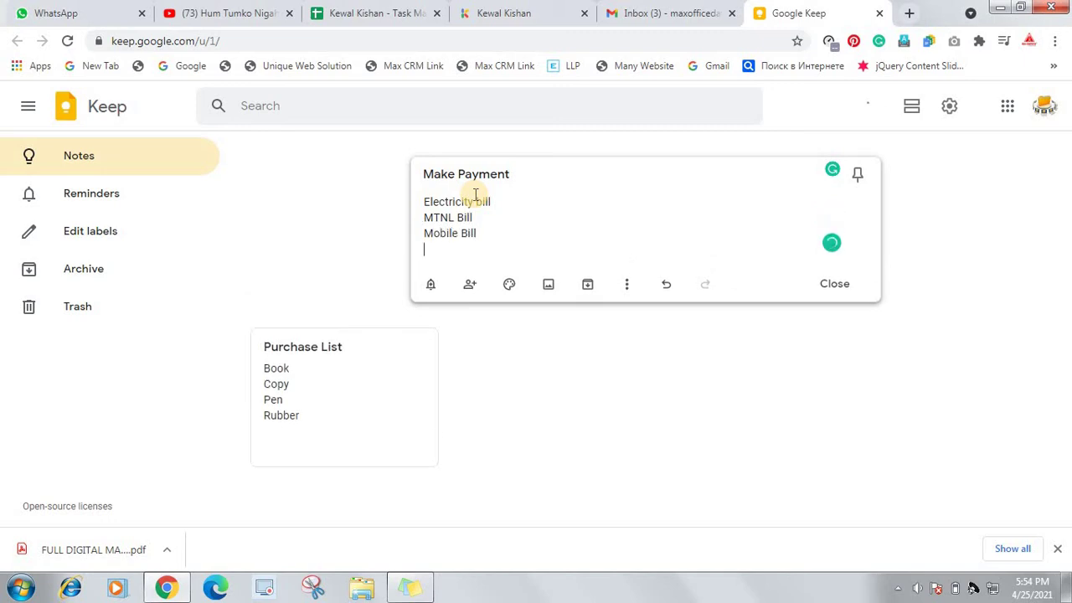
pyautogui.write('Salary')
pyautogui.press('Return')
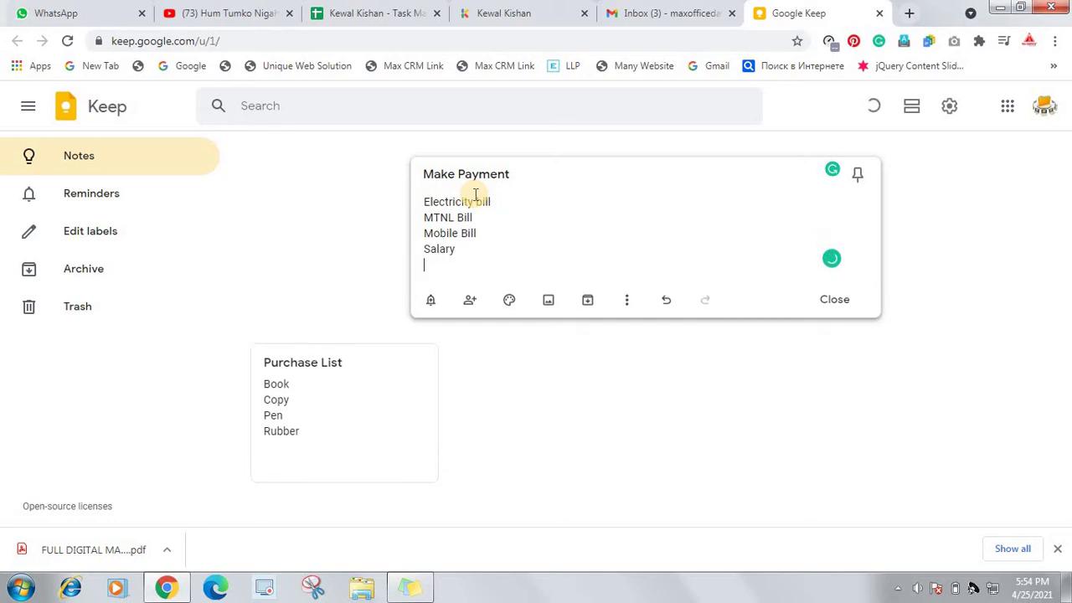
pyautogui.write('Water Bill')
pyautogui.press('Return')
pyautogui.write('In')
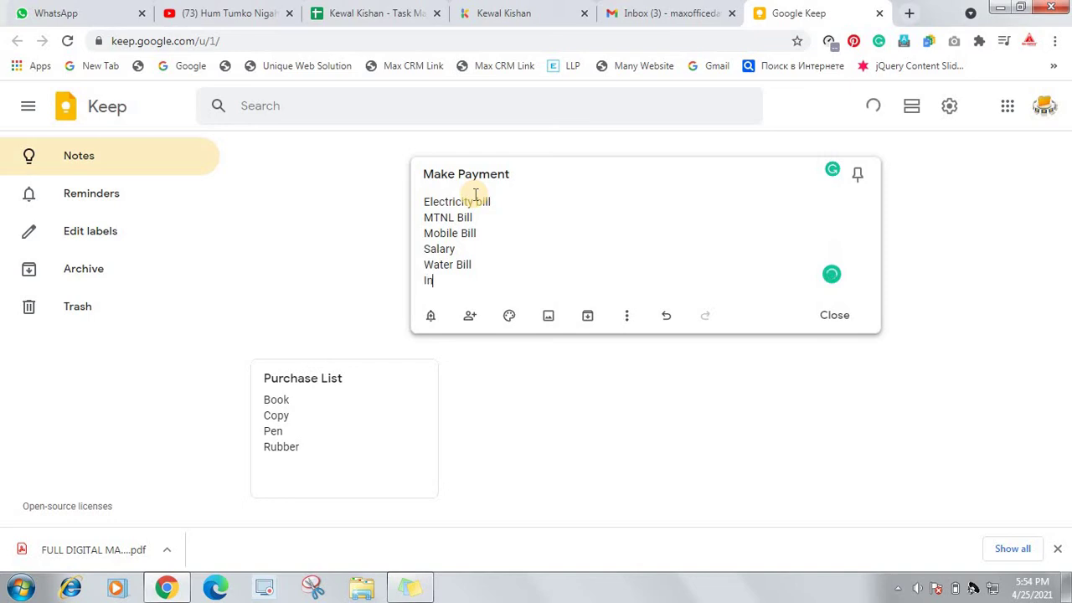
pyautogui.write('ternet Bill')
# Convert the Make Payment lines into checkbox items and save the note
pyautogui.click(628, 318)
pyautogui.click(658, 438)
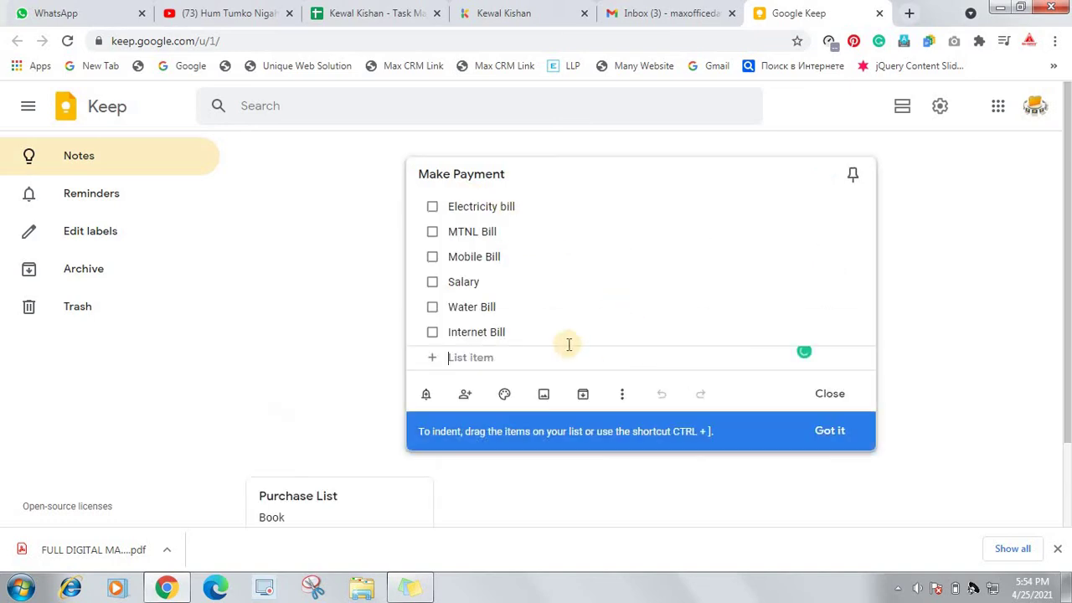
pyautogui.click(831, 399)
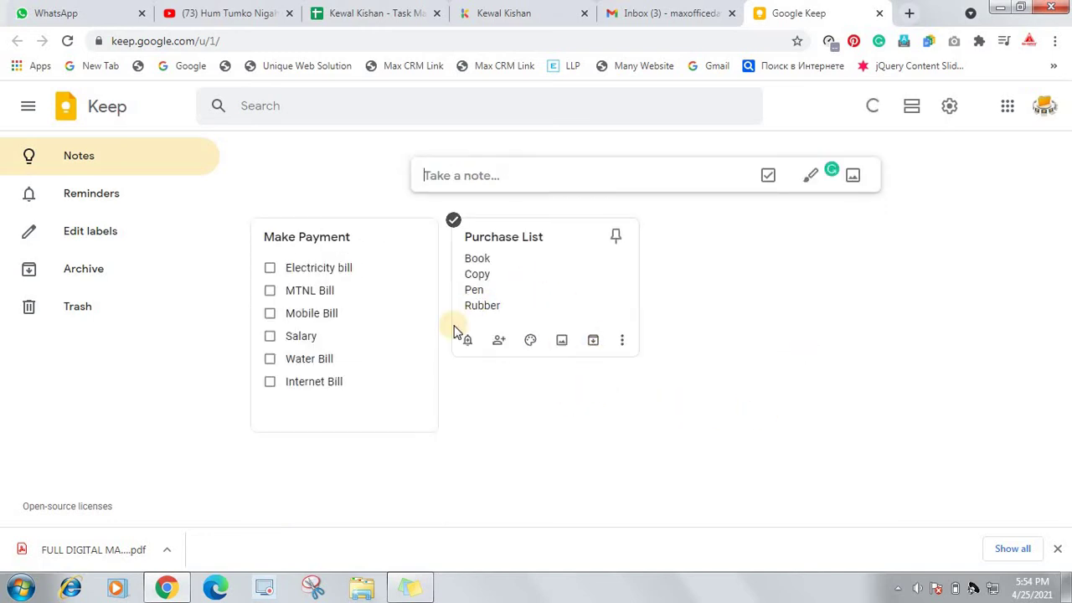
# Start a new note titled 'Receive Amount', correcting the mistyped title
pyautogui.click(463, 175)
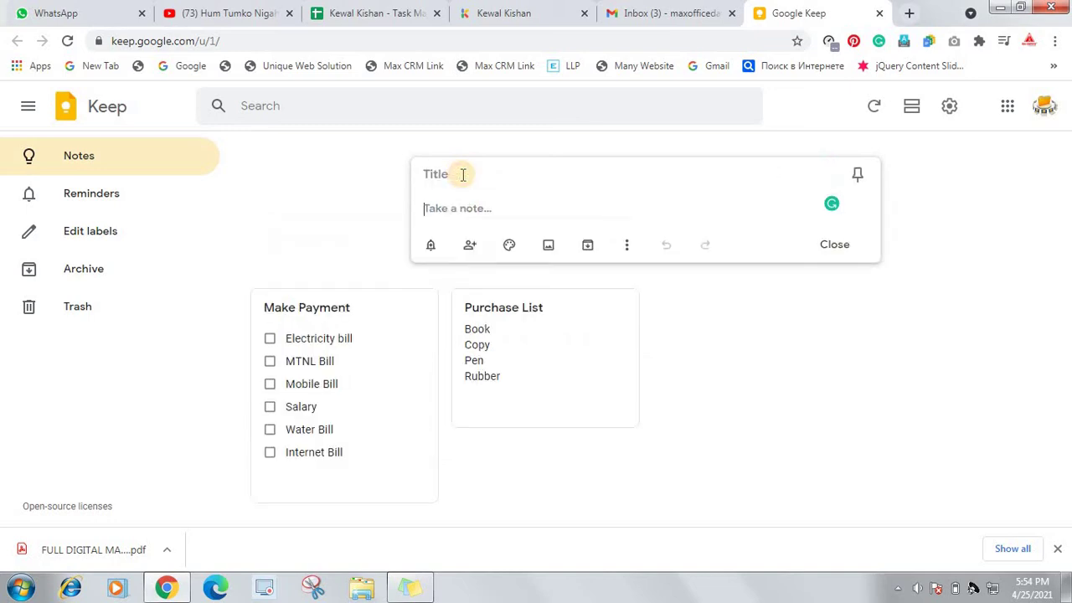
pyautogui.click(462, 175)
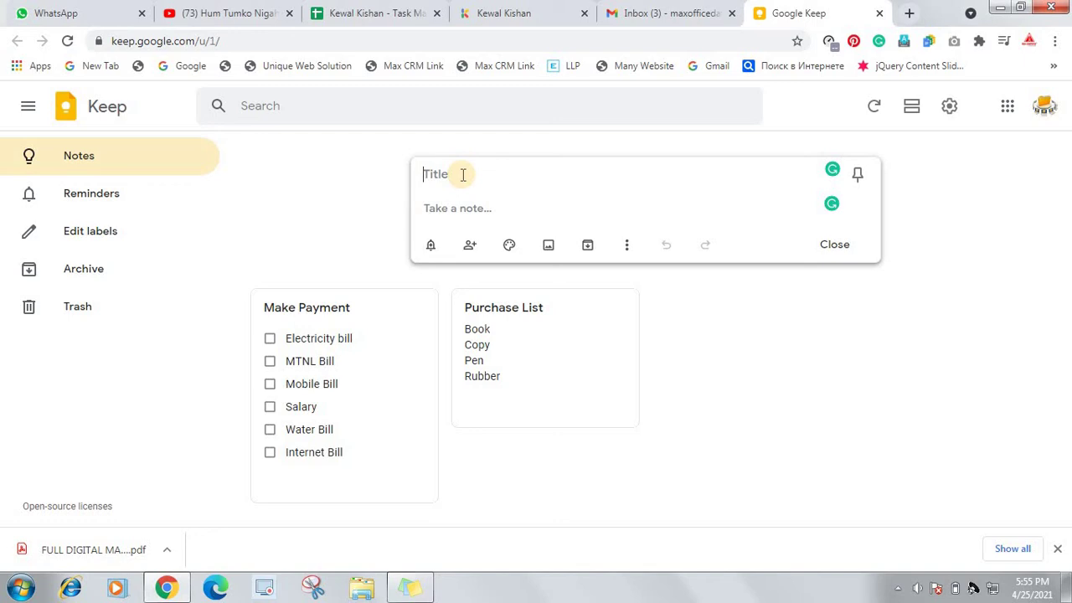
pyautogui.write('Ta')
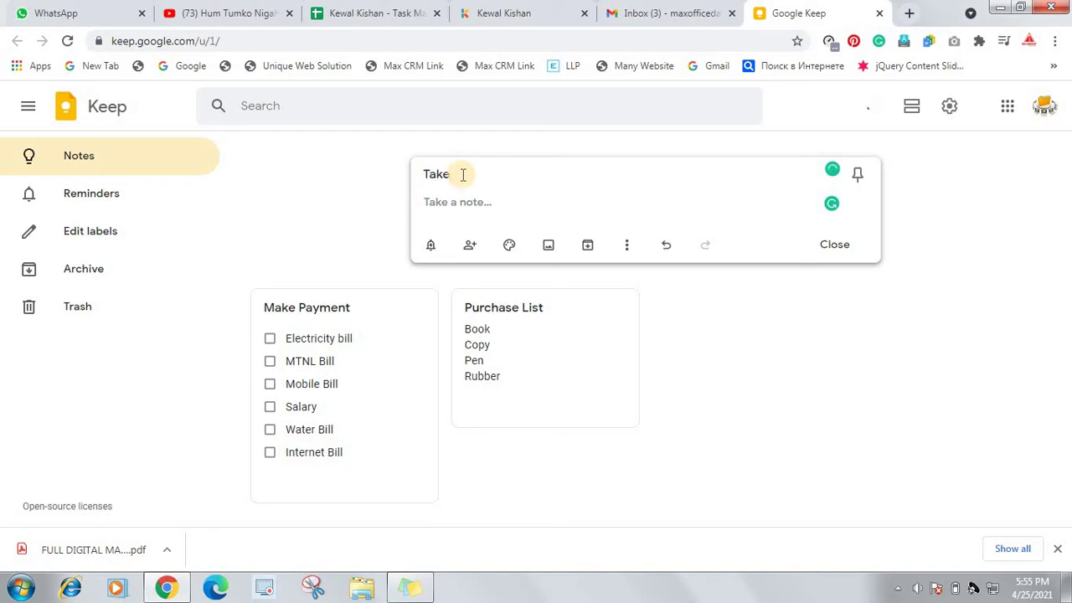
pyautogui.write('ke')
pyautogui.press('BackSpace')
pyautogui.press('BackSpace')
pyautogui.press('BackSpace')
pyautogui.press('BackSpace')
pyautogui.write('Rece')
pyautogui.write('ive Amount')
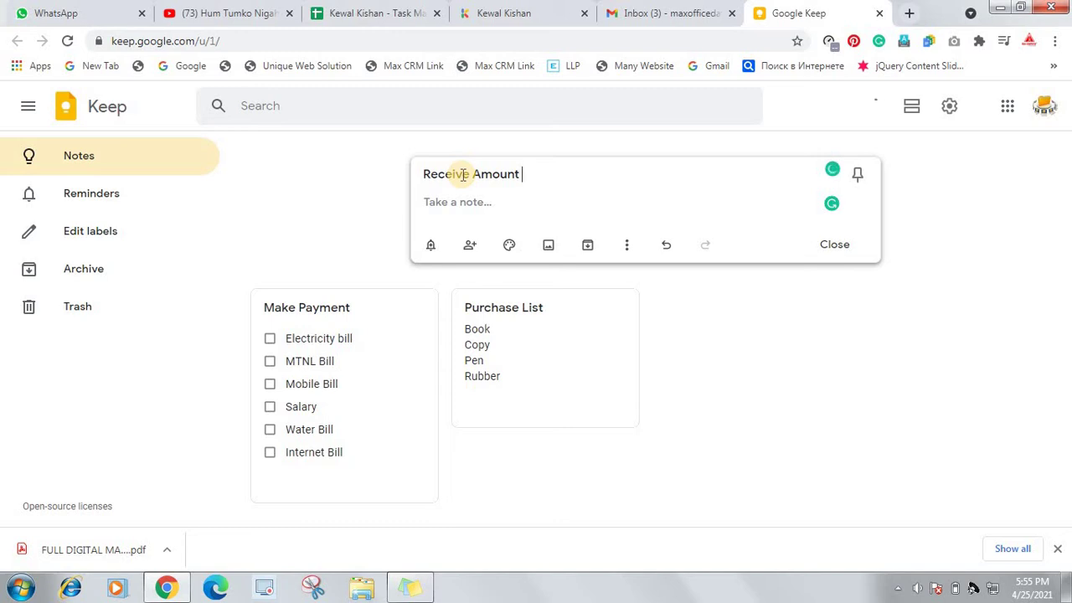
# Enter five people's names in the body, one per line, and save the note
pyautogui.click(467, 203)
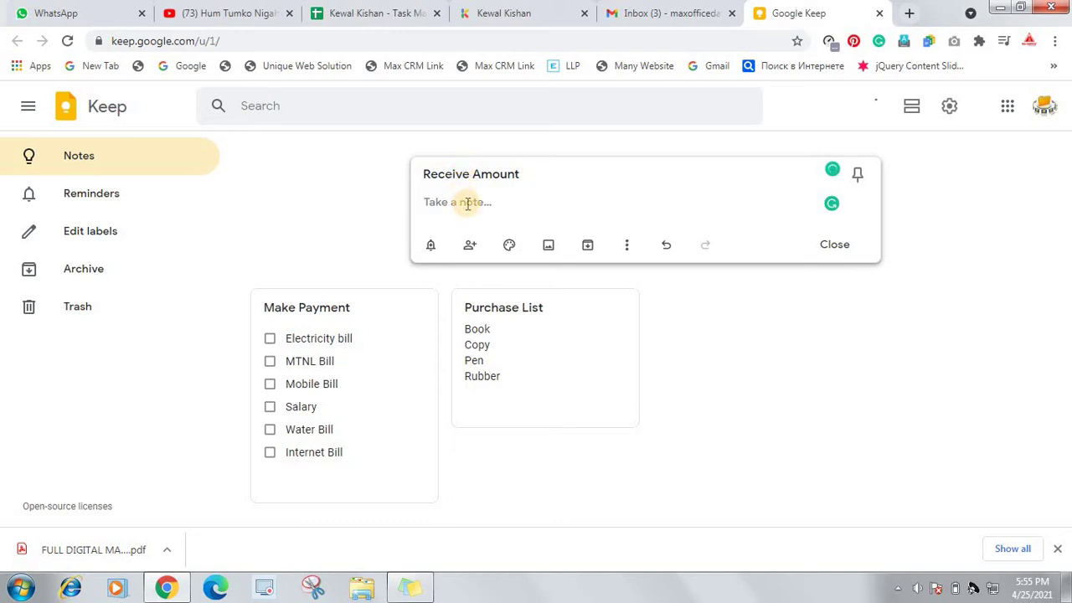
pyautogui.press('Return')
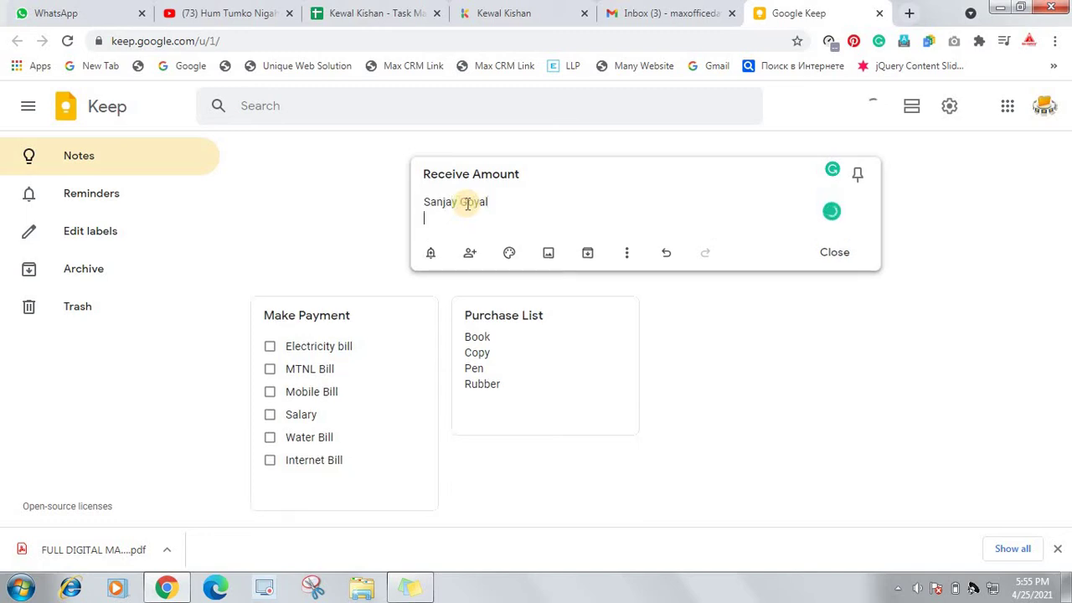
pyautogui.write('Harish')
pyautogui.press('Return')
pyautogui.write('Rac')
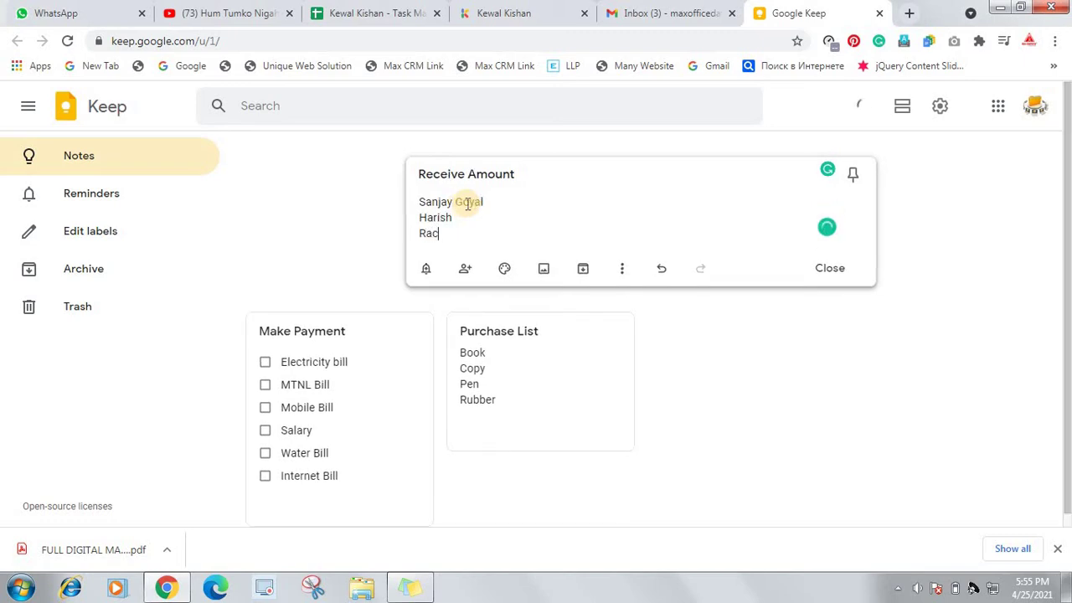
pyautogui.write('hita')
pyautogui.press('Return')
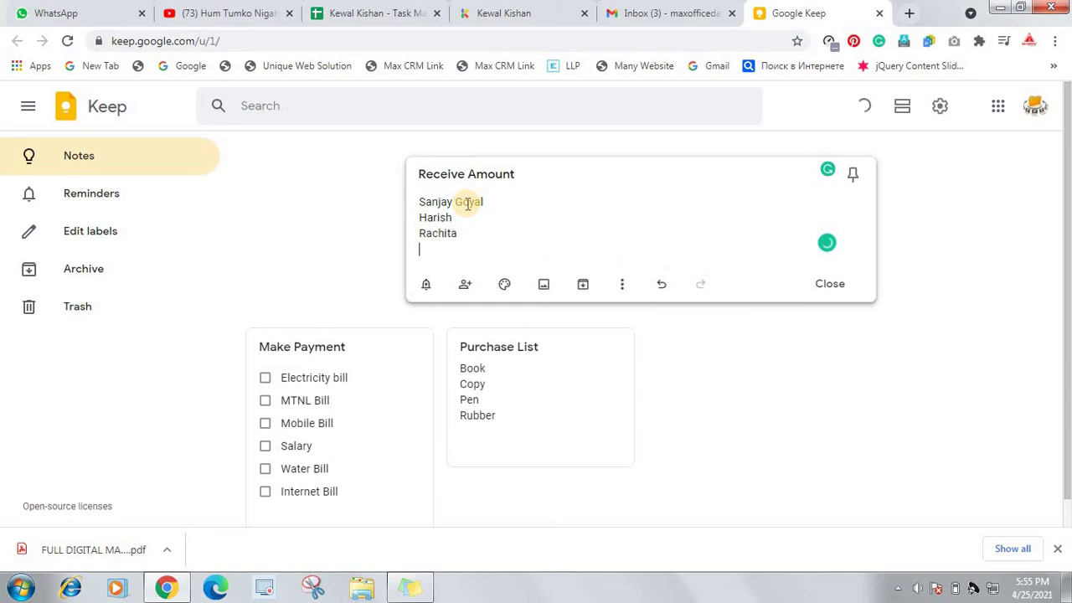
pyautogui.press('Return')
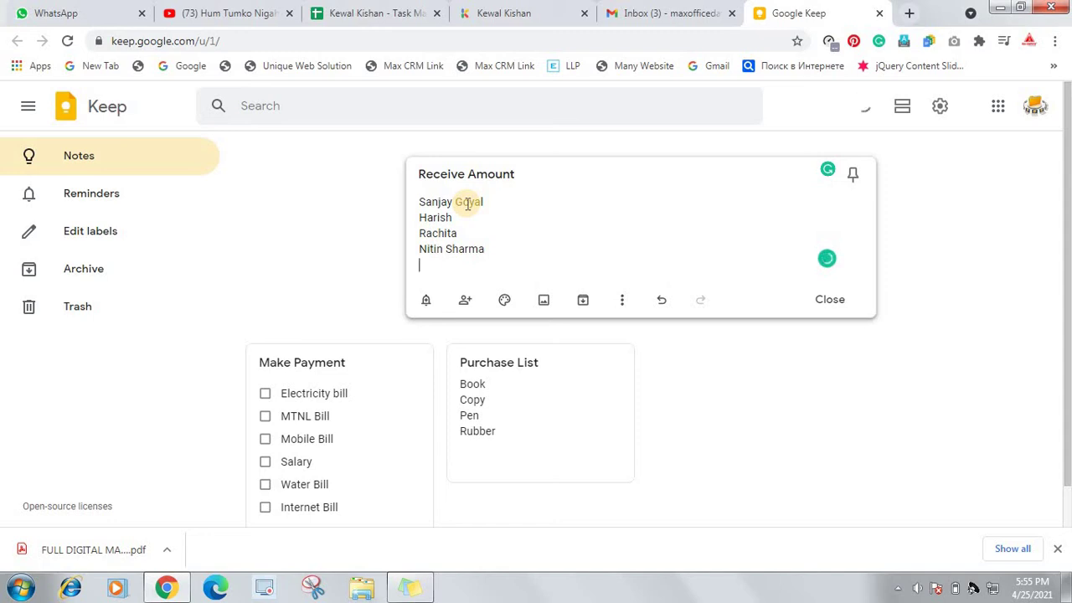
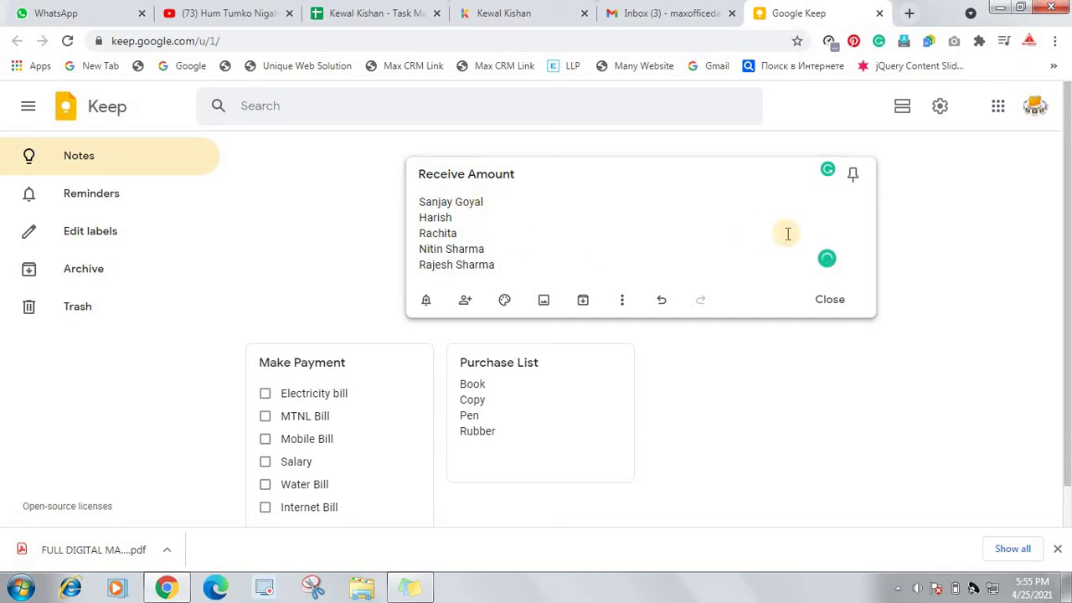
pyautogui.click(832, 303)
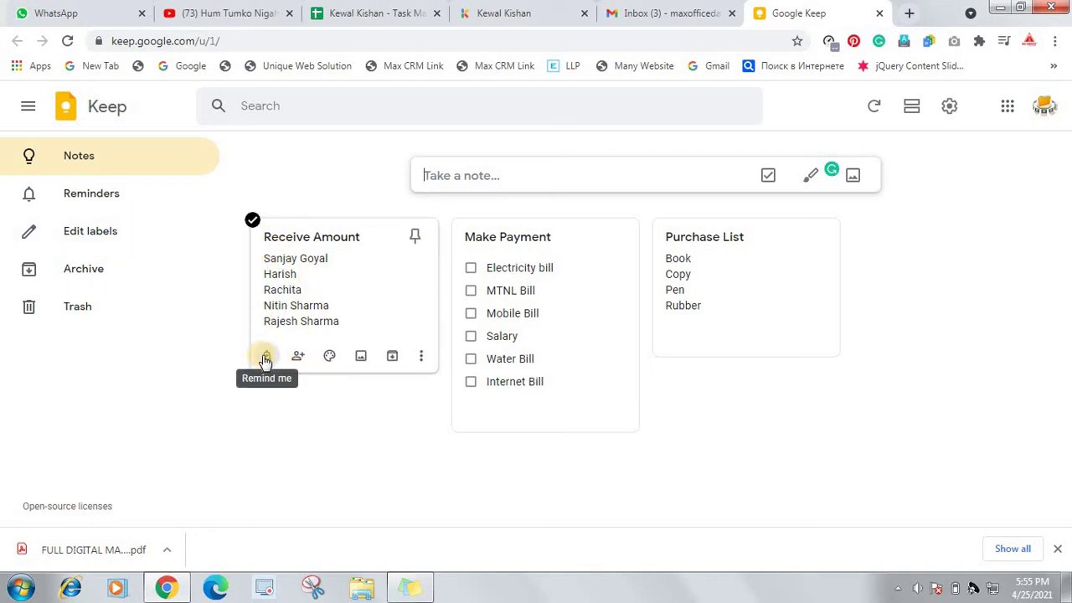
# Begin a reminder on Receive Amount and pick April 26 as its date
pyautogui.click(264, 357)
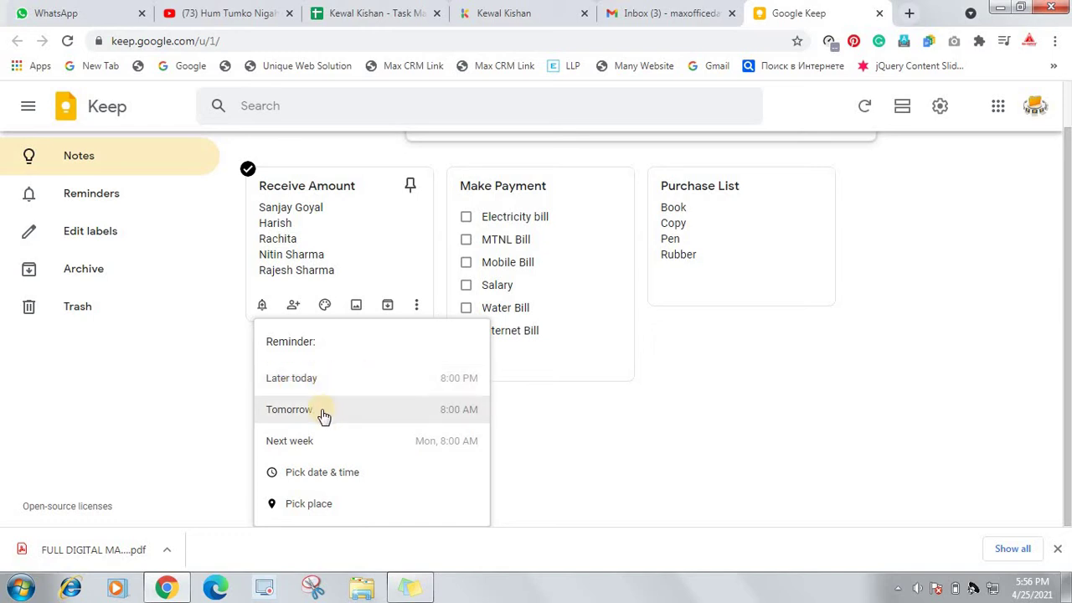
pyautogui.click(333, 474)
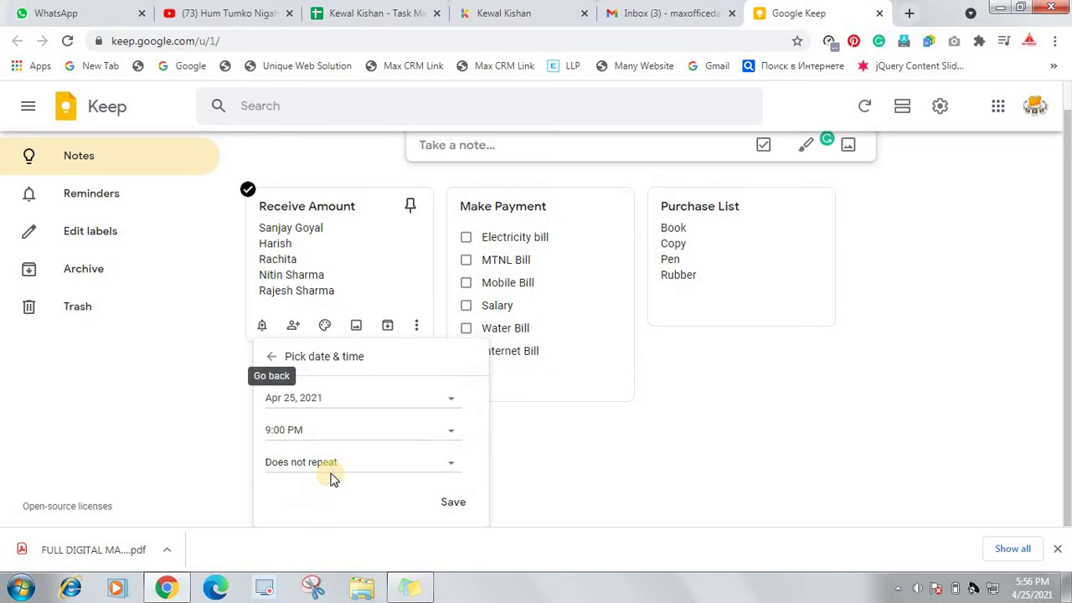
pyautogui.click(332, 402)
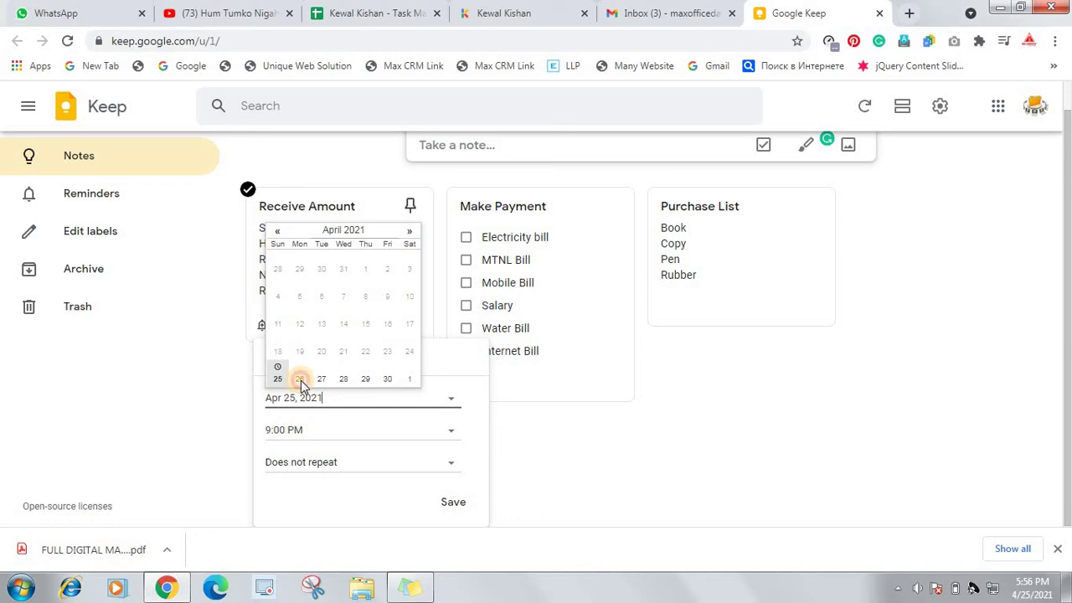
pyautogui.click(300, 380)
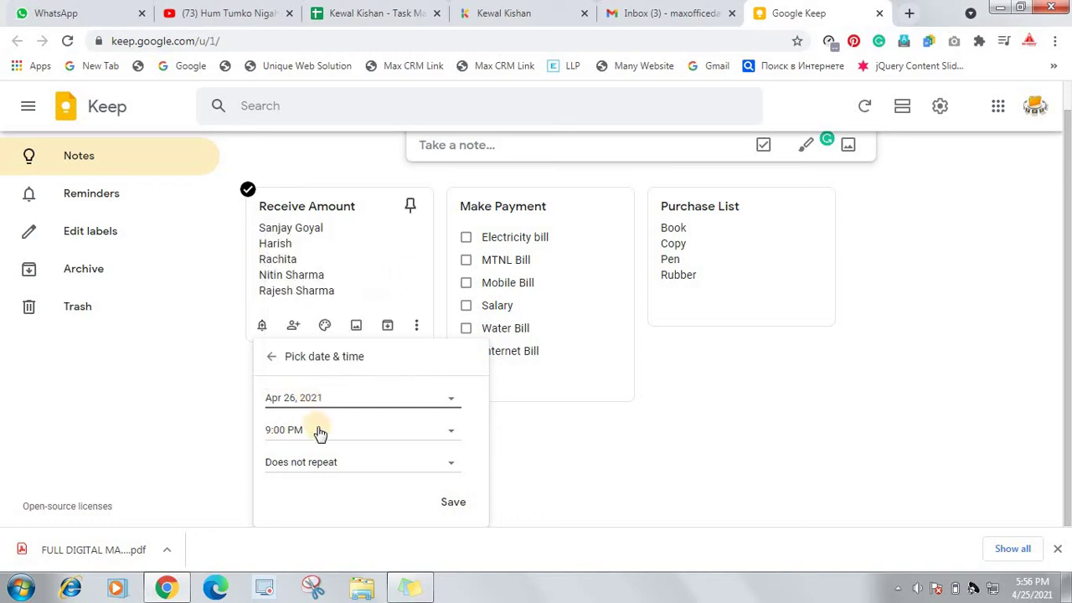
# Change the reminder time from the 8:00 AM preset to a custom 8:10 AM
pyautogui.click(319, 431)
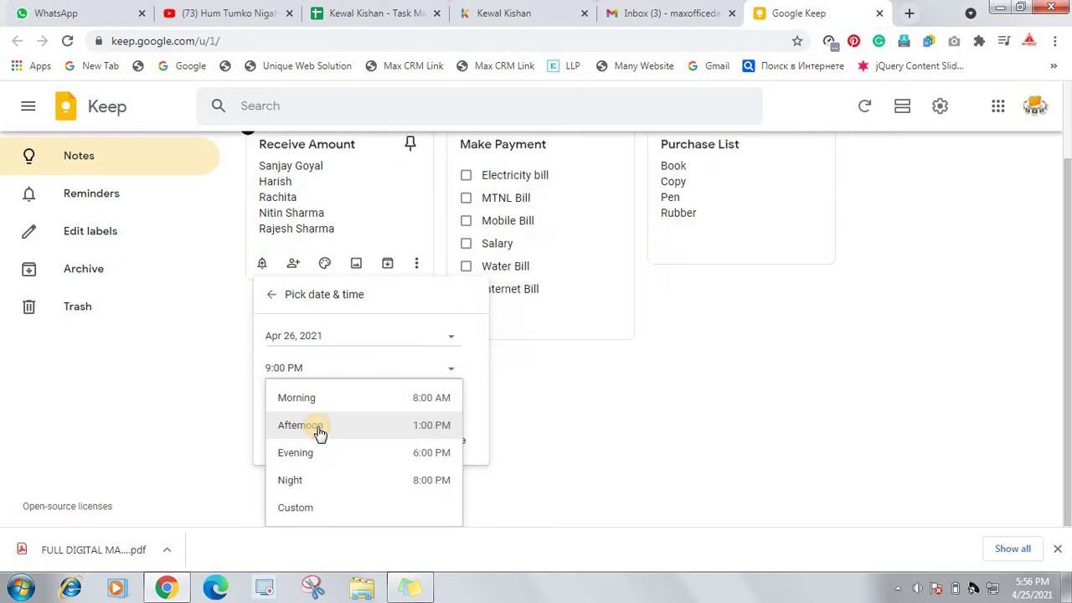
pyautogui.click(312, 409)
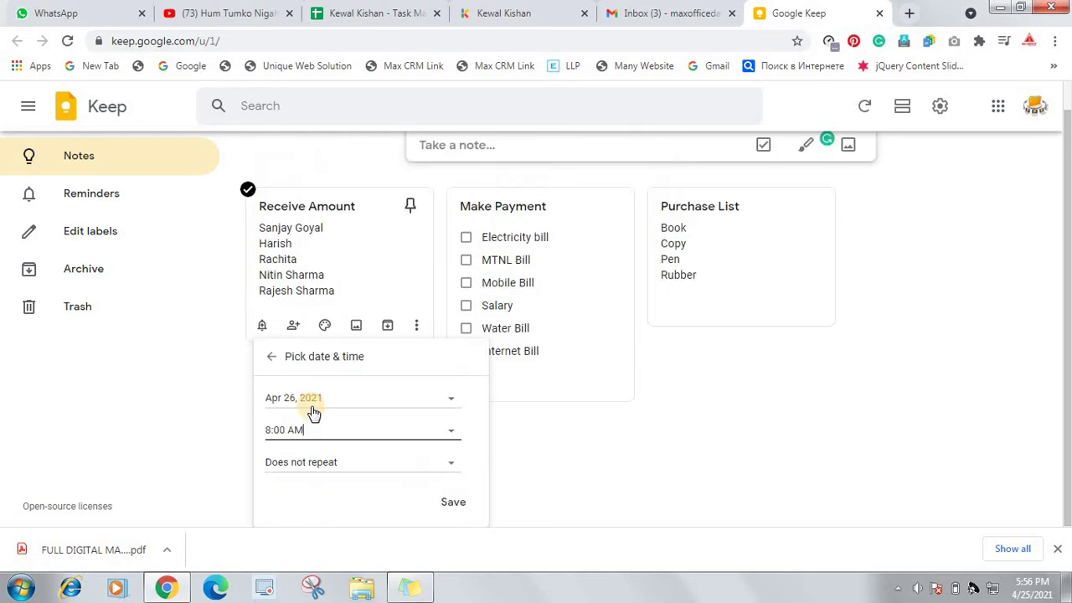
pyautogui.click(287, 429)
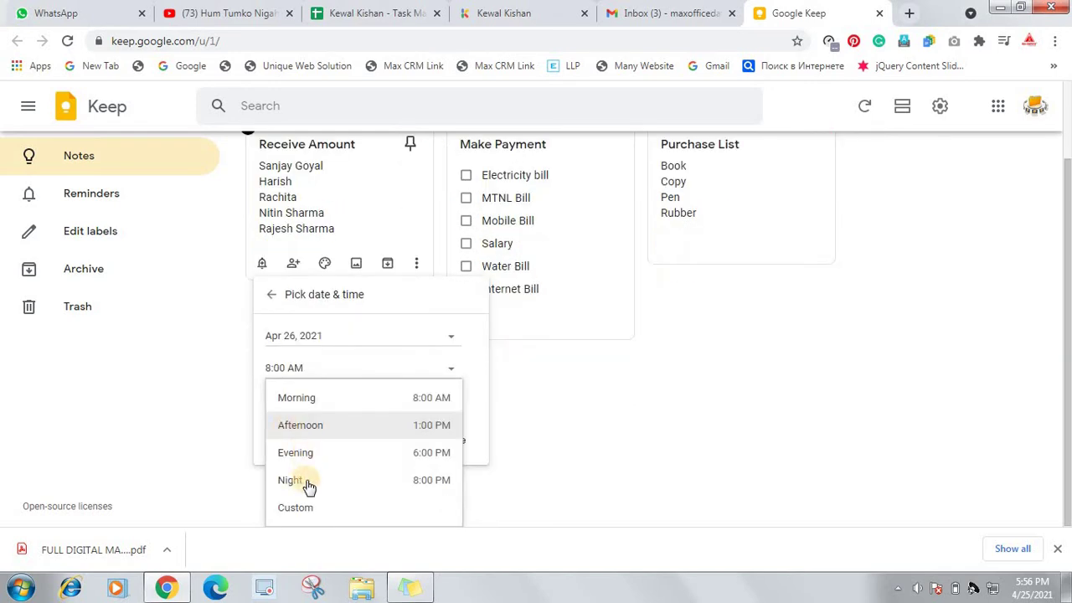
pyautogui.click(306, 508)
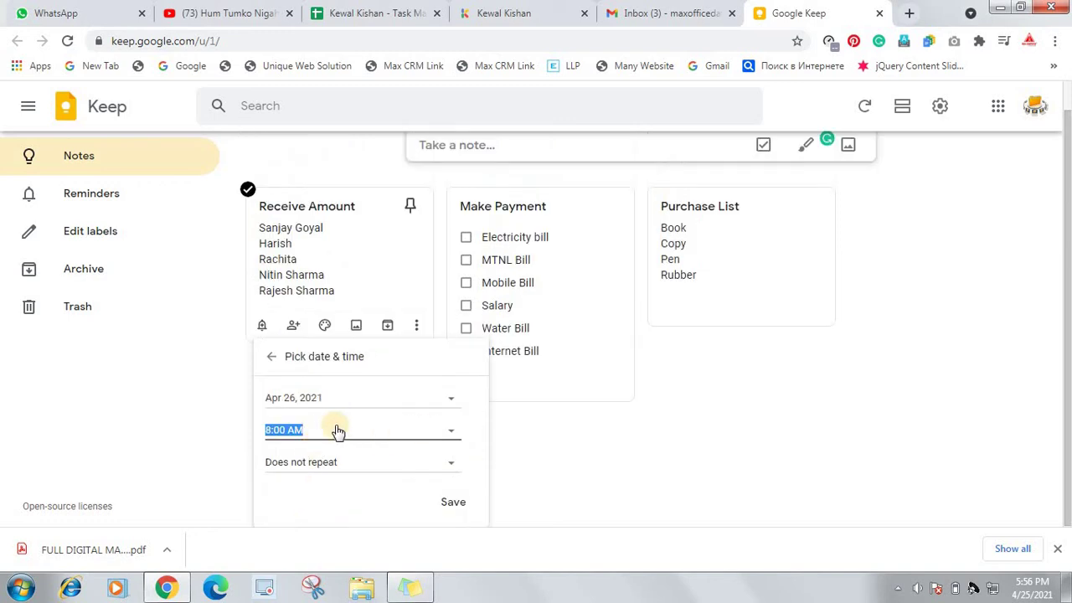
pyautogui.click(279, 434)
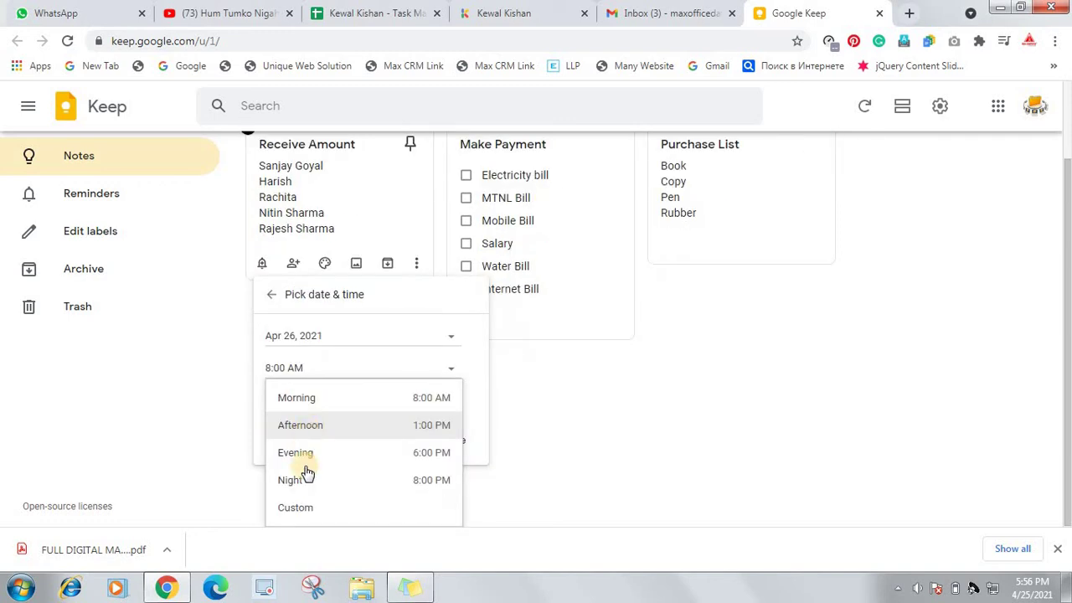
pyautogui.click(311, 508)
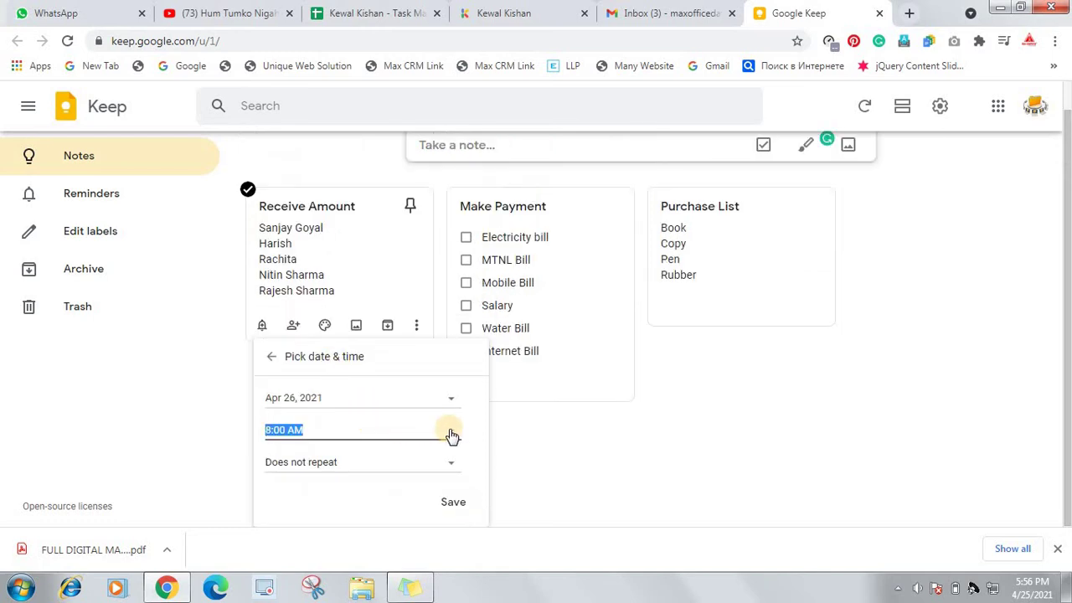
pyautogui.press('Home')
# Set the 8:10 AM Receive Amount reminder to repeat weekly and save it
pyautogui.click(371, 467)
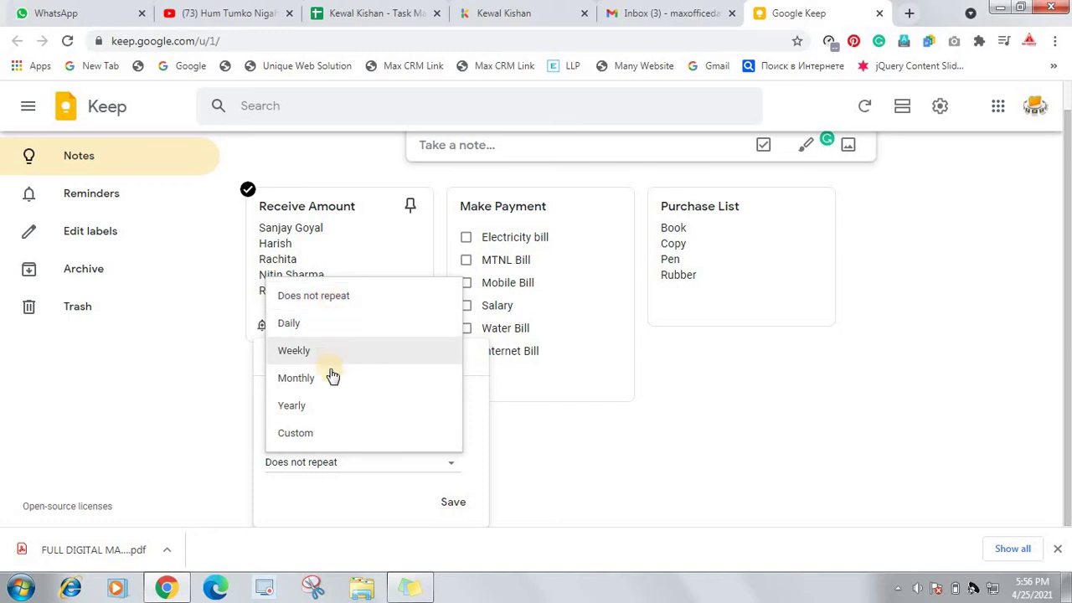
pyautogui.click(330, 437)
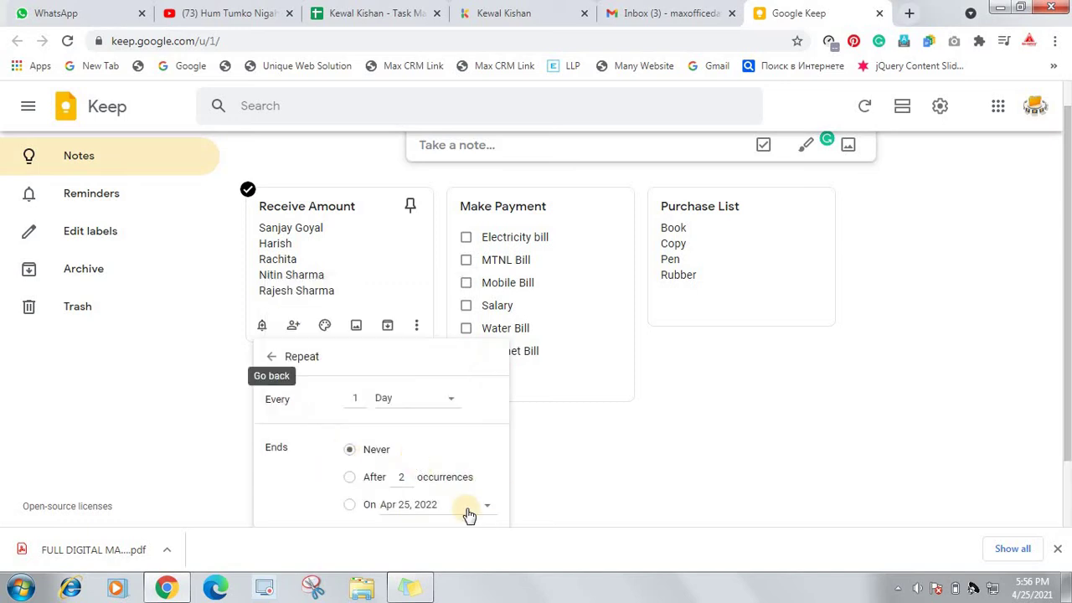
pyautogui.scroll(-1, 453, 487)
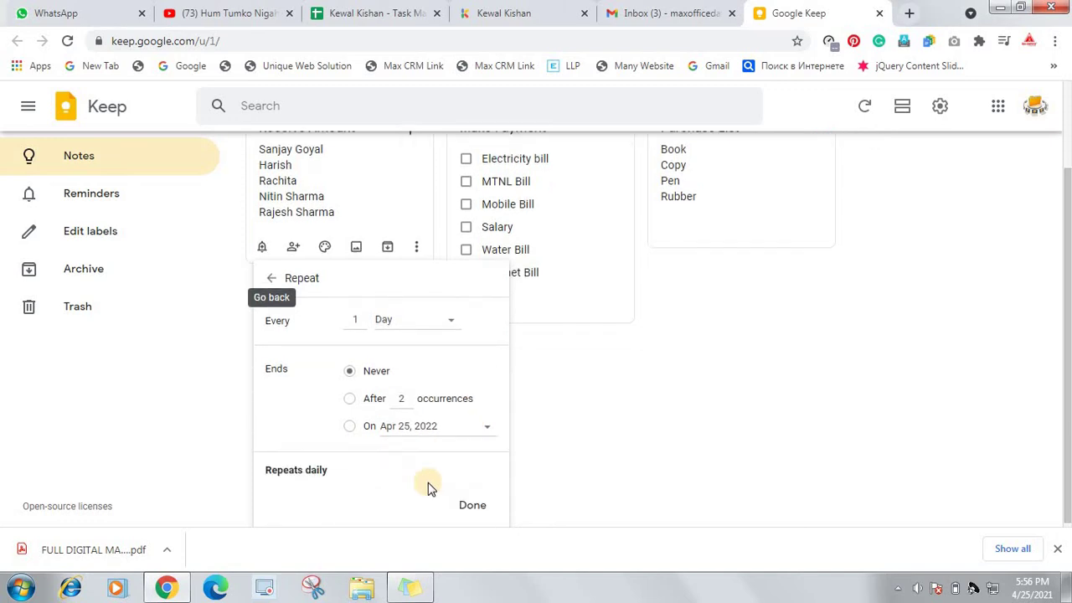
pyautogui.scroll(1, 427, 487)
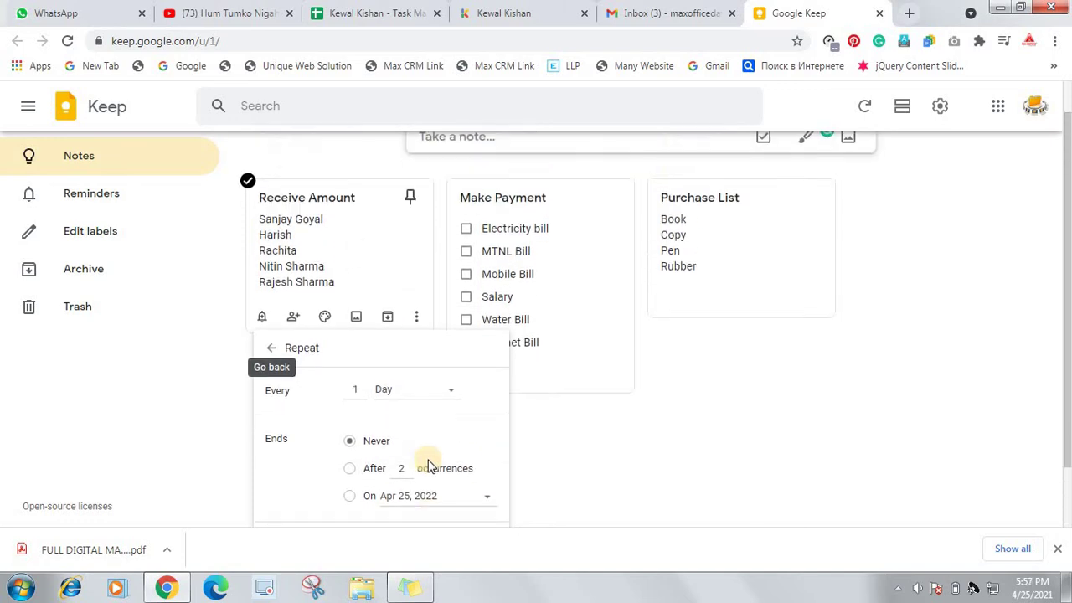
pyautogui.click(271, 355)
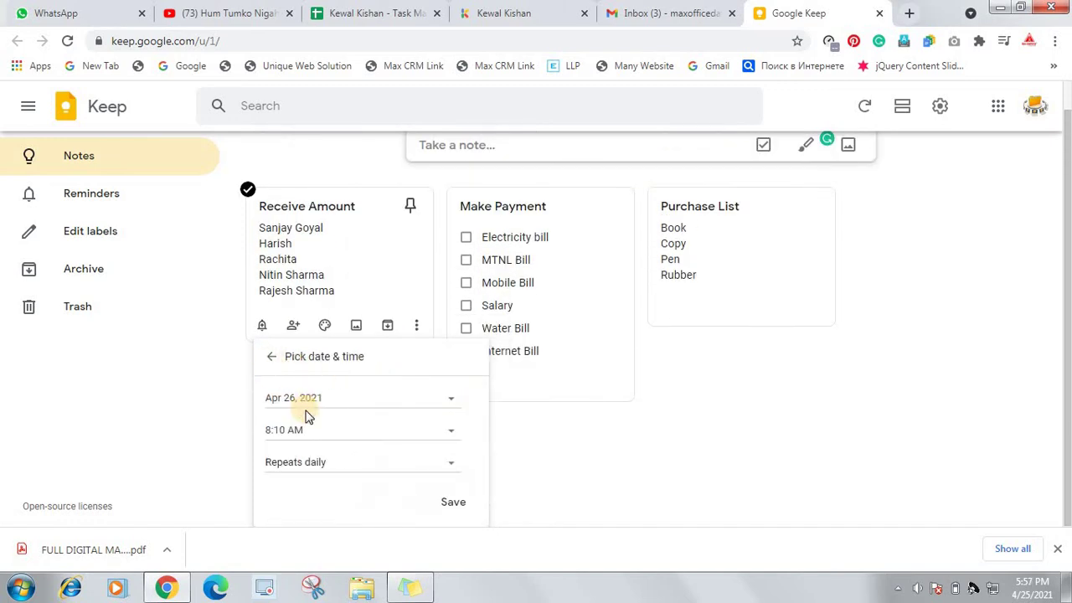
pyautogui.click(373, 462)
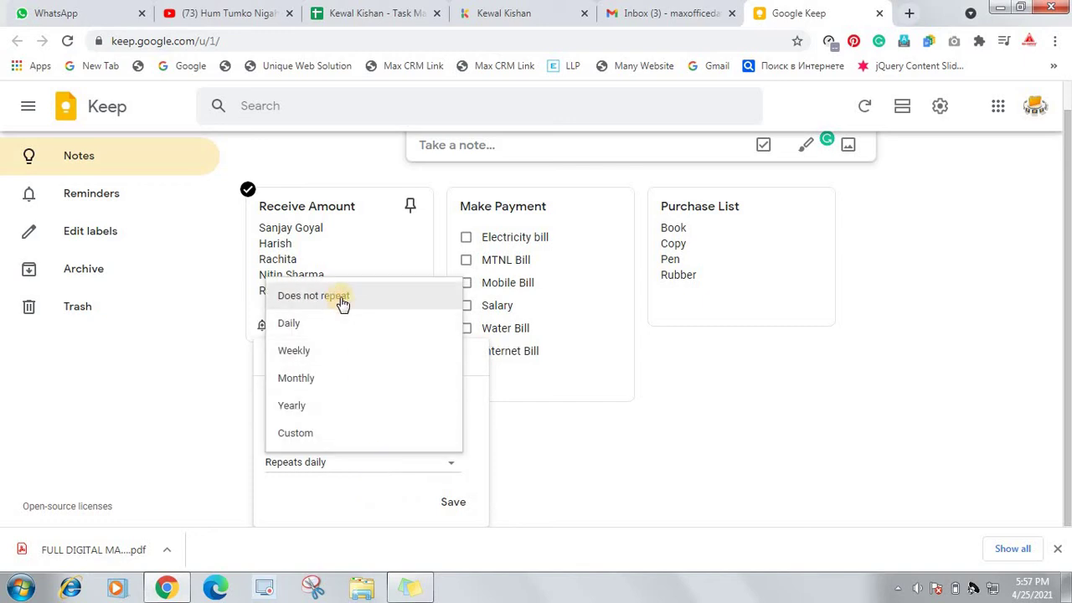
pyautogui.click(343, 355)
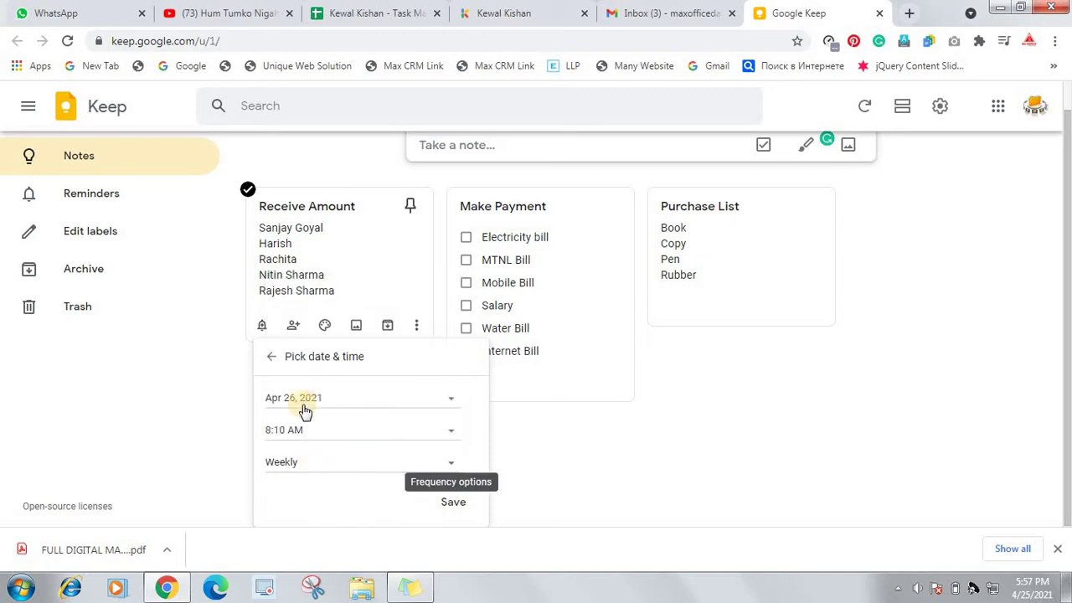
pyautogui.click(282, 403)
pyautogui.click(451, 504)
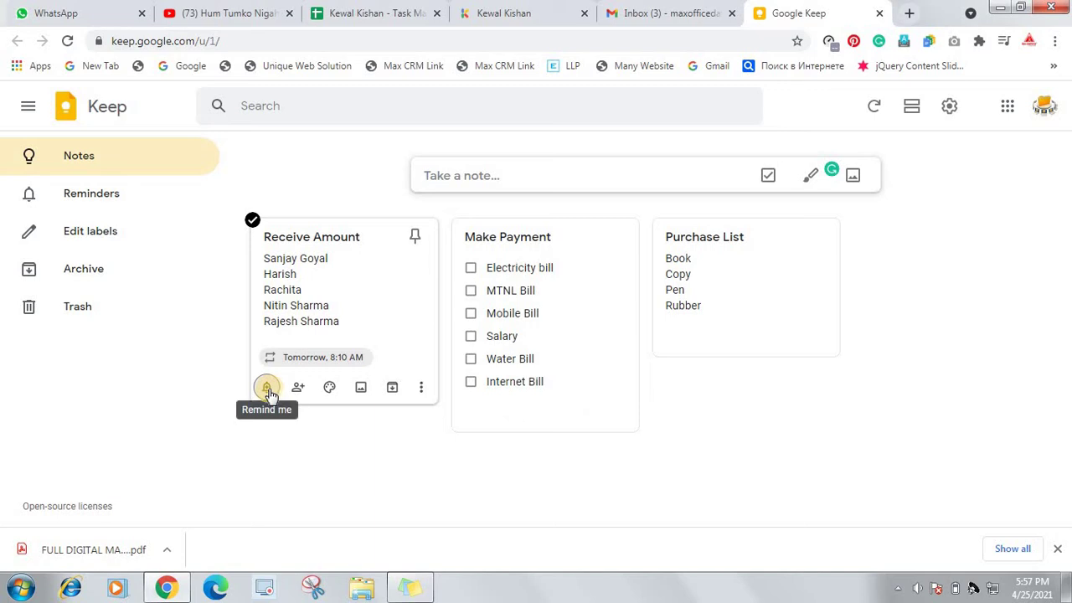
pyautogui.click(267, 388)
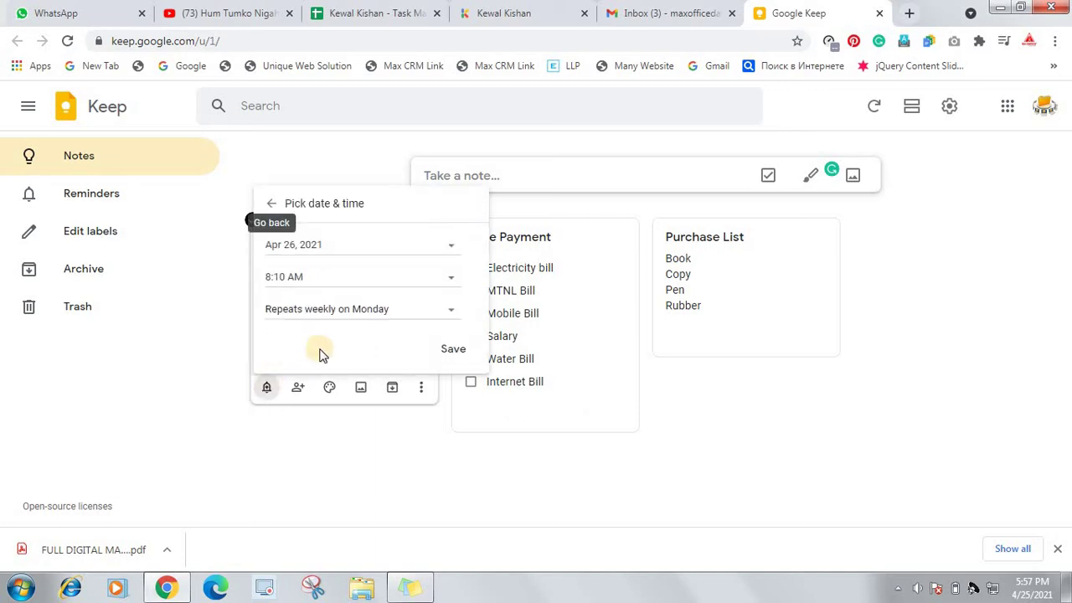
pyautogui.click(453, 350)
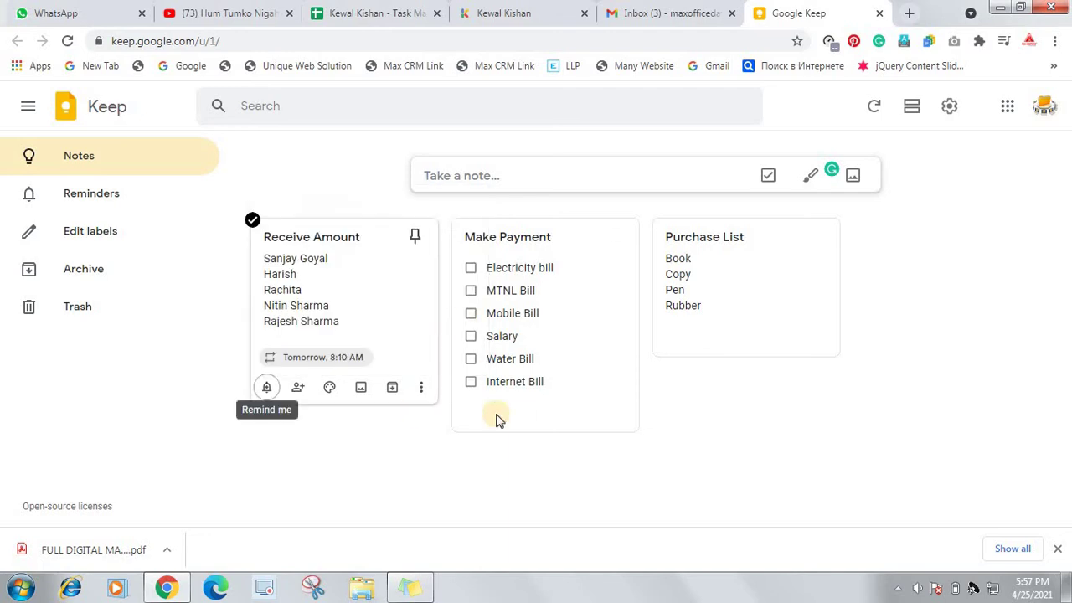
pyautogui.click(468, 416)
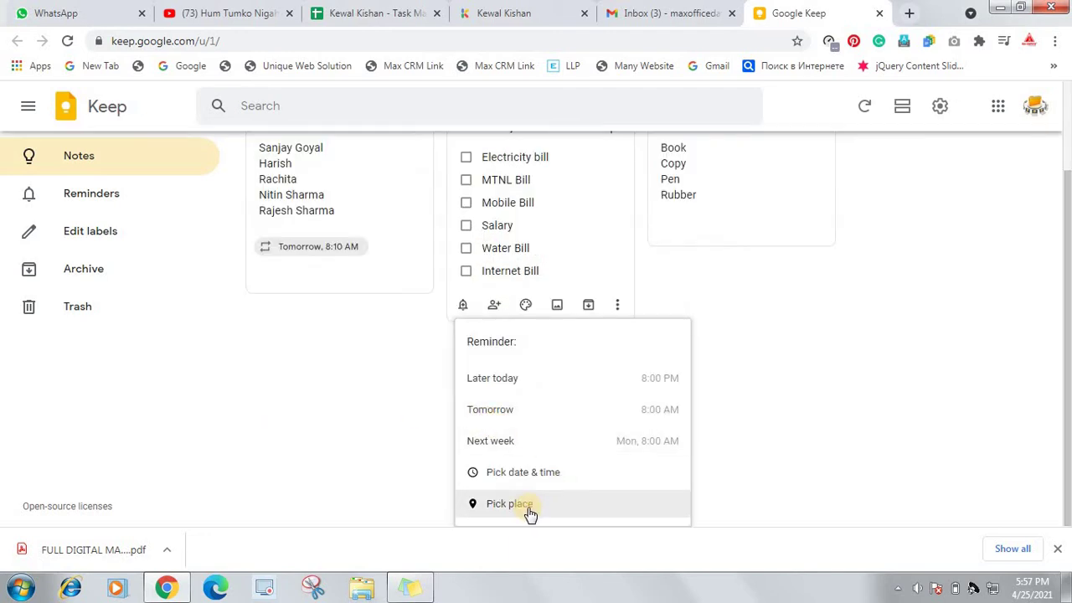
pyautogui.click(790, 388)
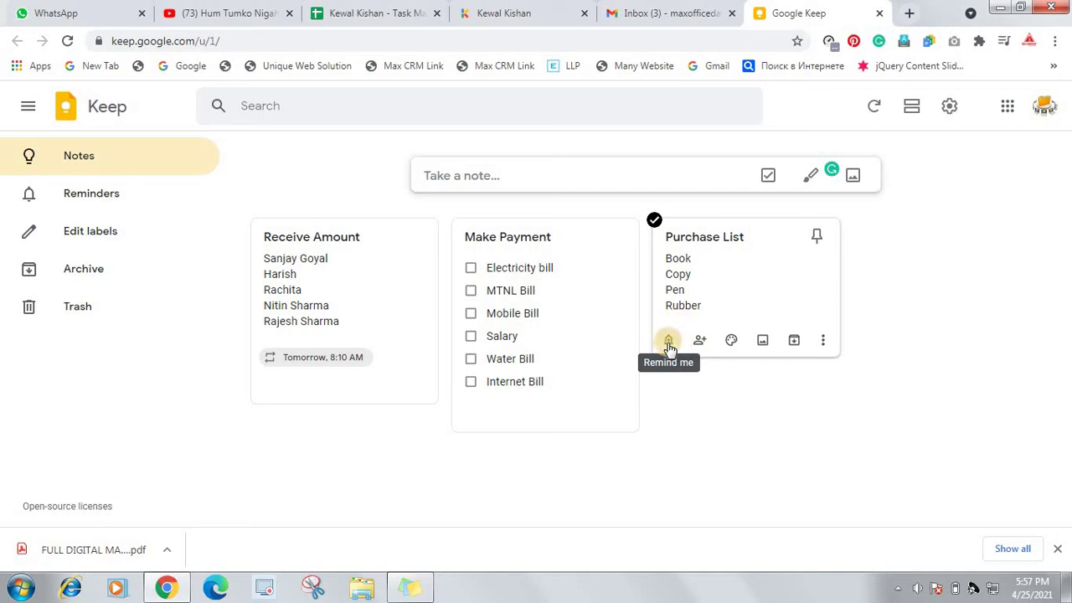
# Add a CP Market location reminder to the Purchase List note
pyautogui.click(670, 343)
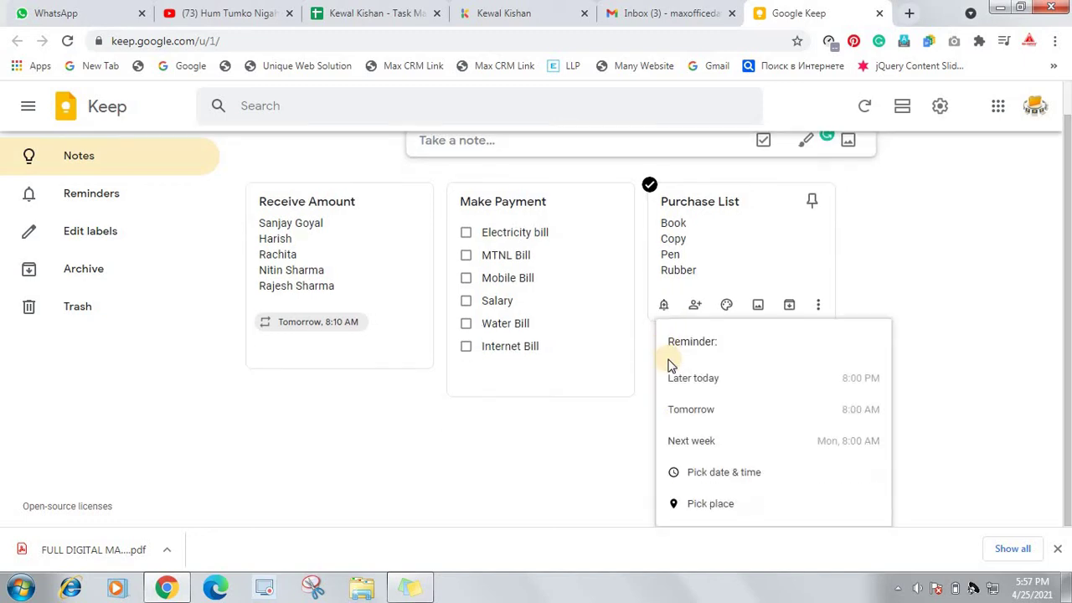
pyautogui.click(700, 506)
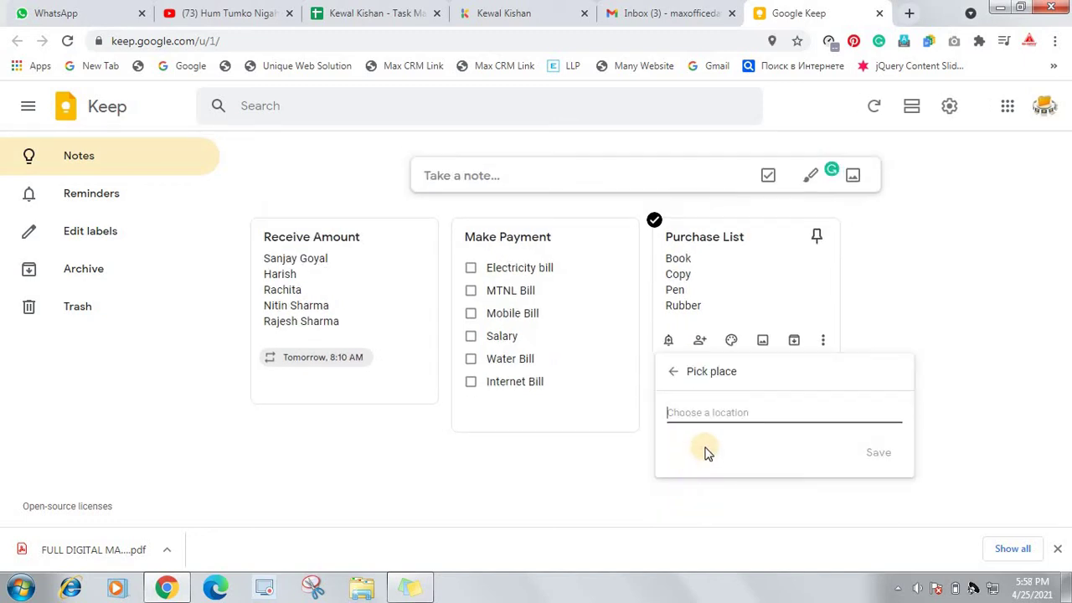
pyautogui.write('cp')
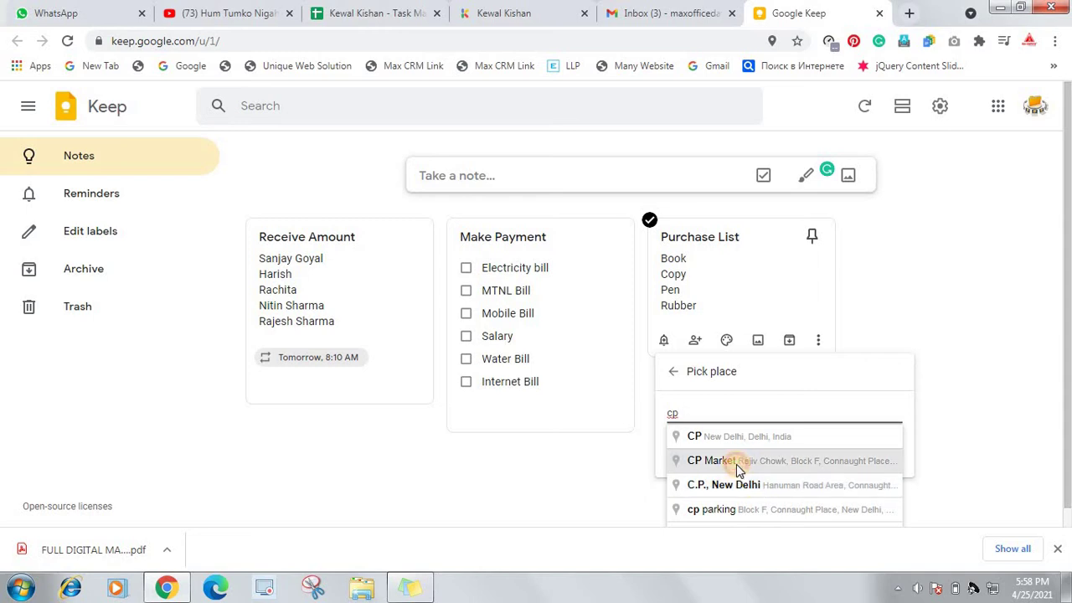
pyautogui.click(737, 469)
pyautogui.click(875, 454)
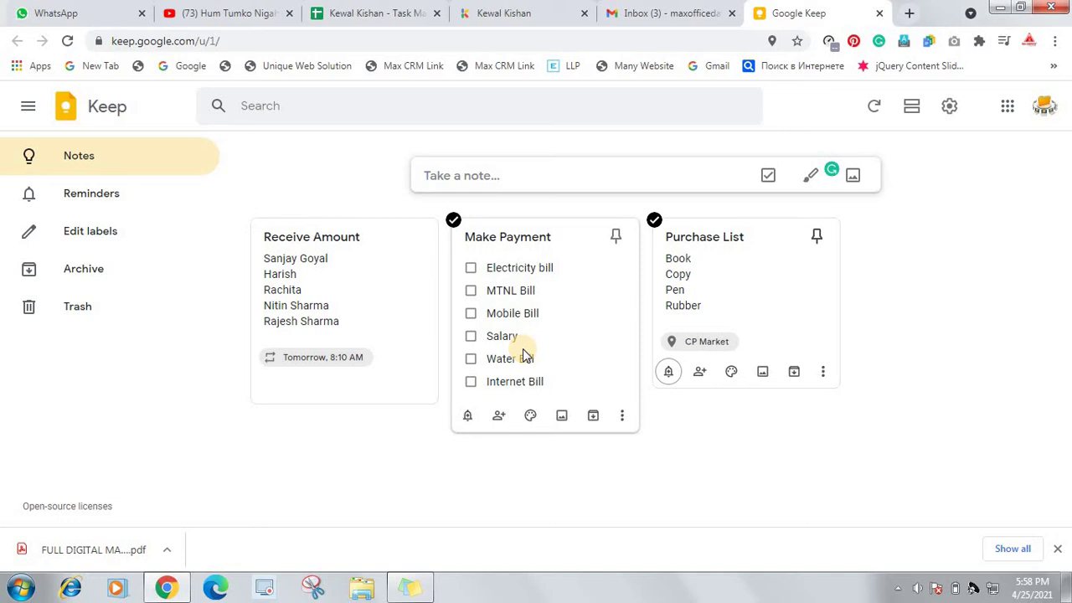
pyautogui.moveTo(517, 422)
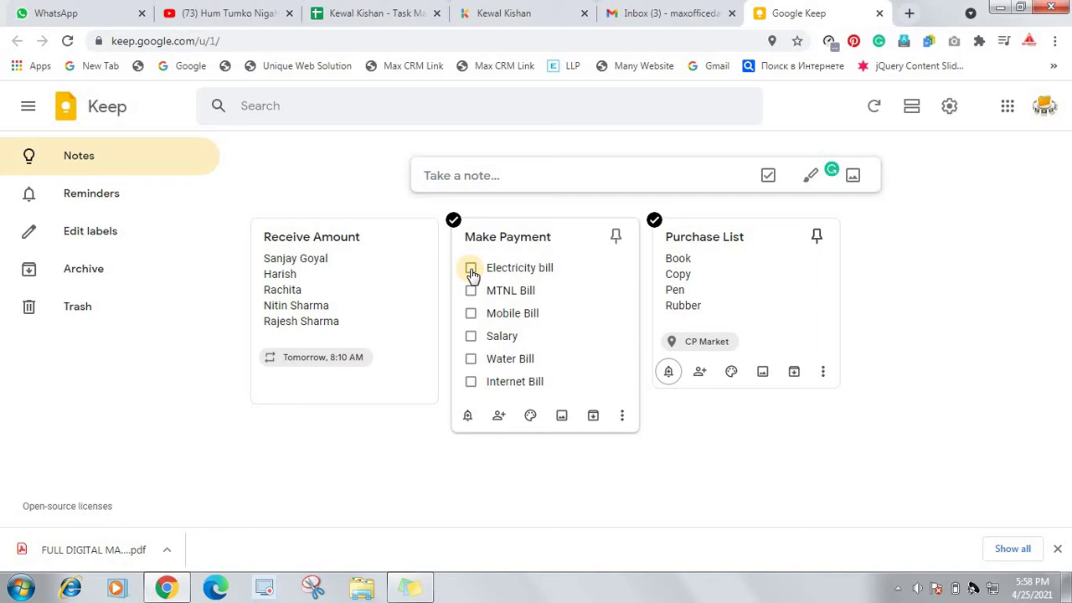
pyautogui.click(472, 269)
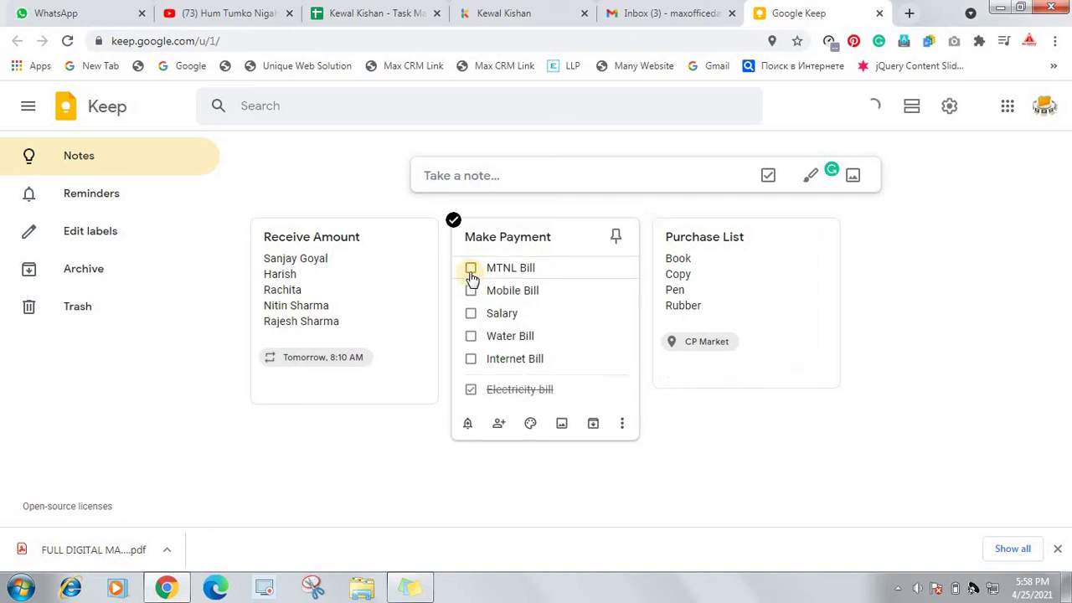
pyautogui.click(472, 270)
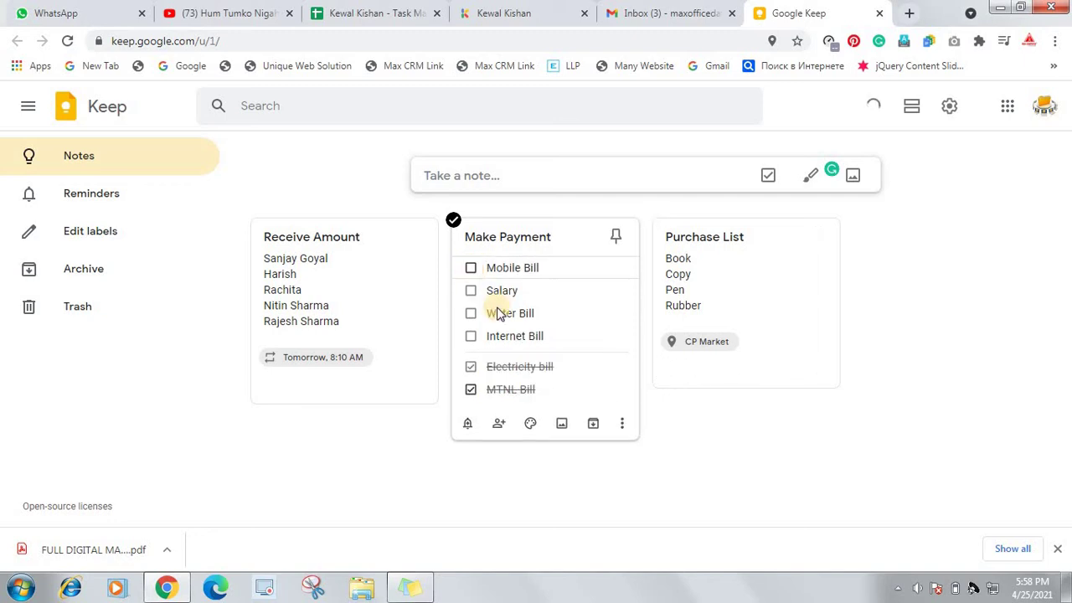
pyautogui.click(471, 391)
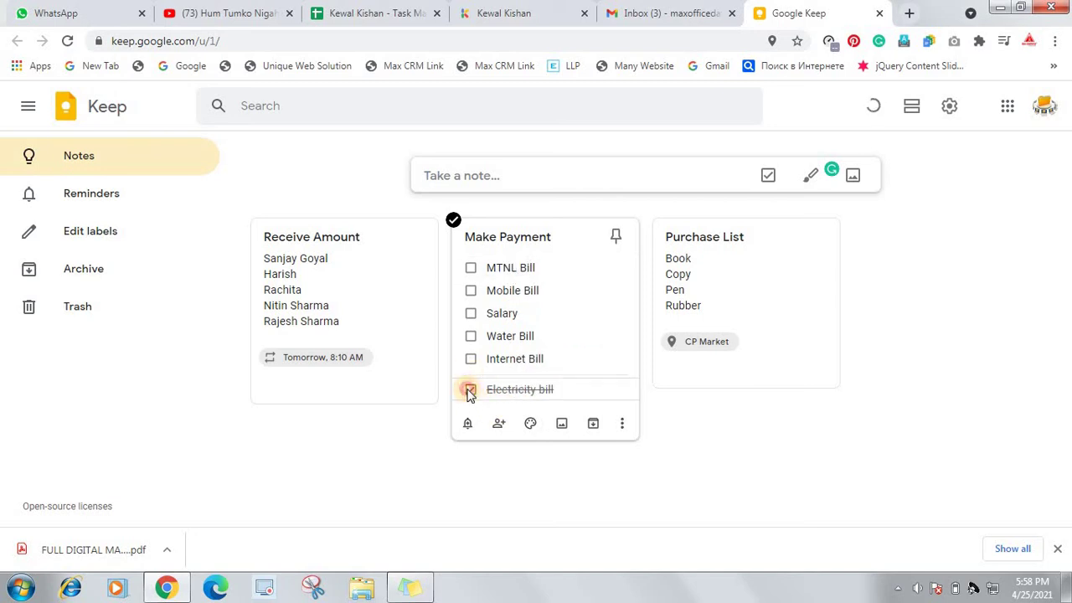
pyautogui.click(470, 390)
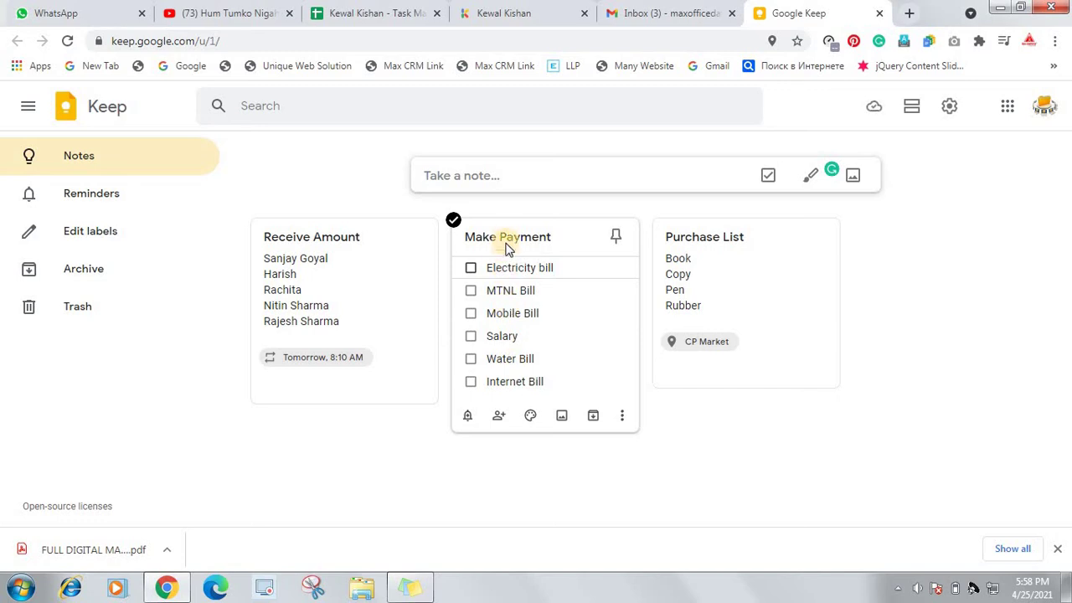
# Share Make Payment with two collaborators chosen from suggested e-mail addresses, then save and close
pyautogui.click(500, 416)
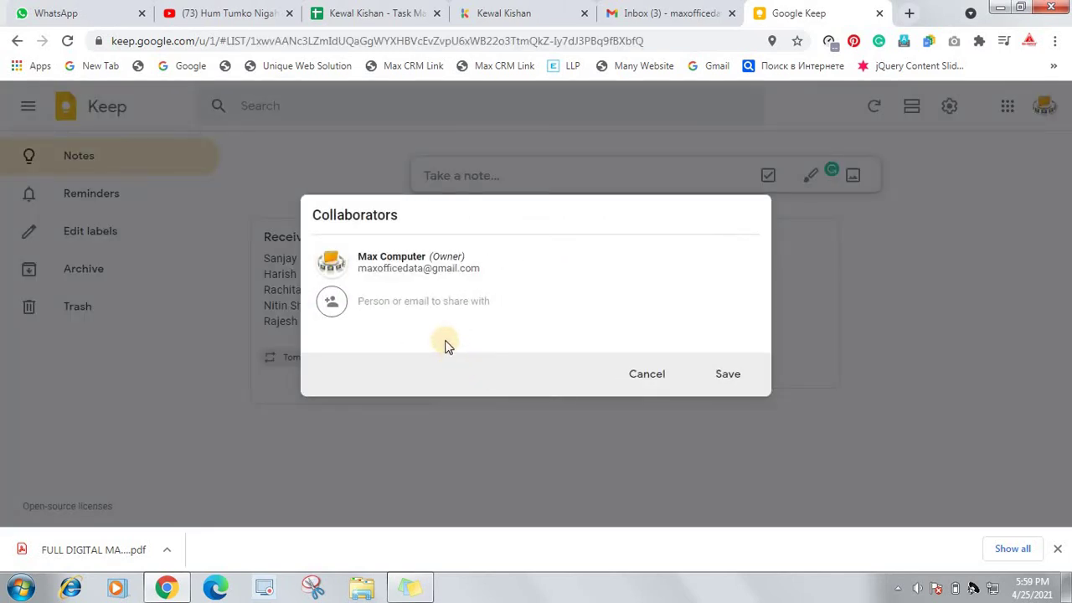
pyautogui.write('manis')
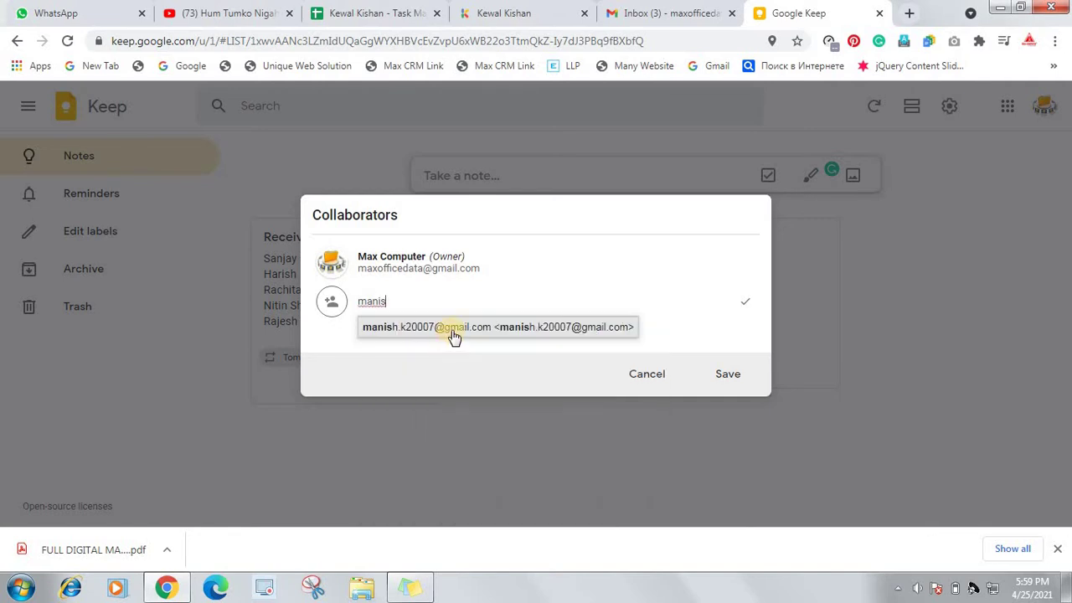
pyautogui.click(452, 330)
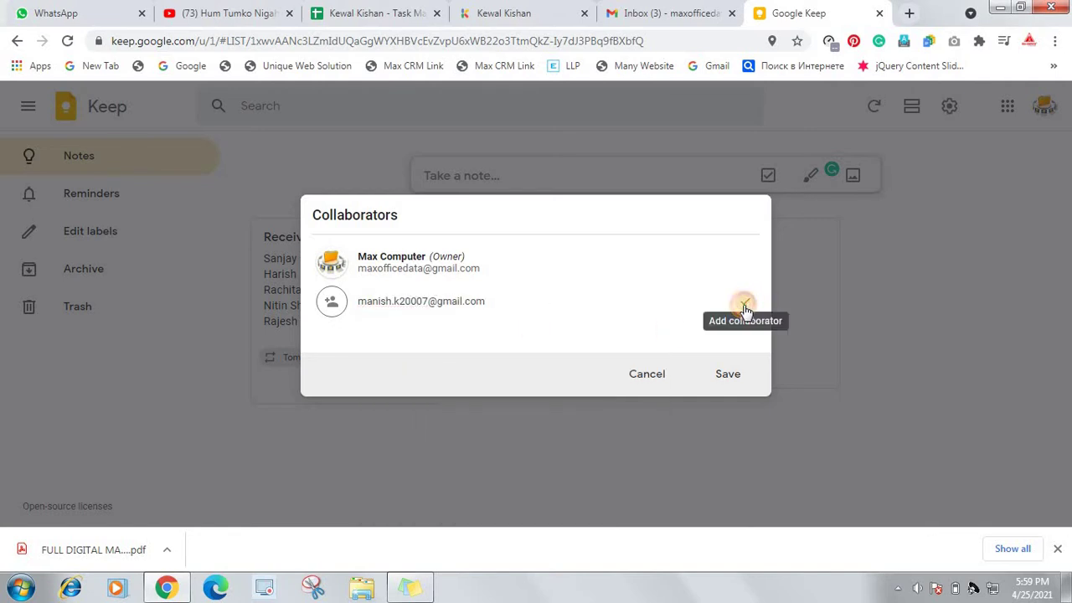
pyautogui.click(745, 307)
pyautogui.write('info')
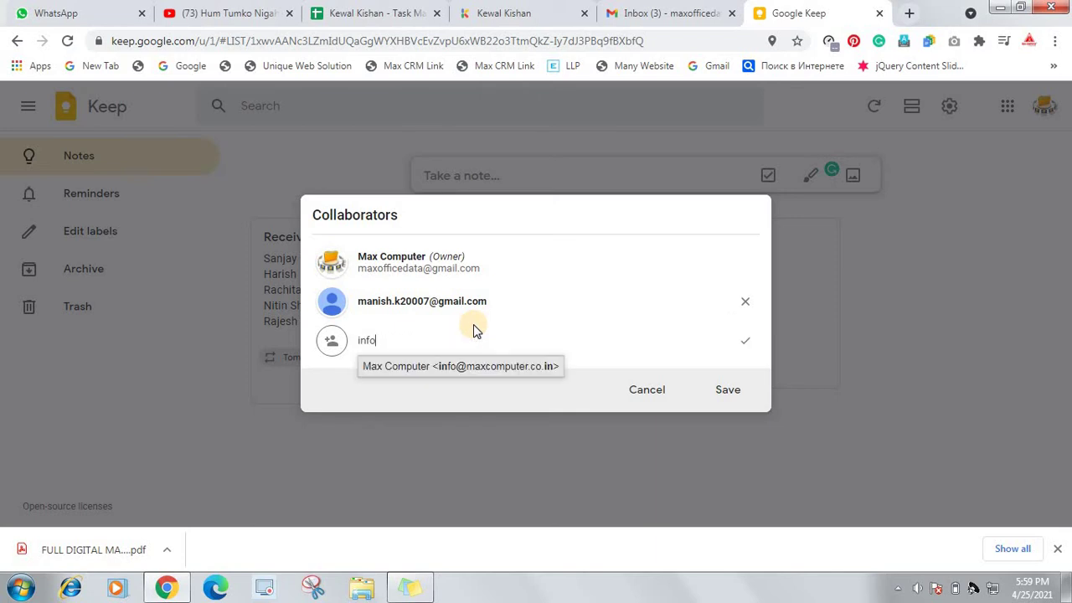
pyautogui.click(495, 369)
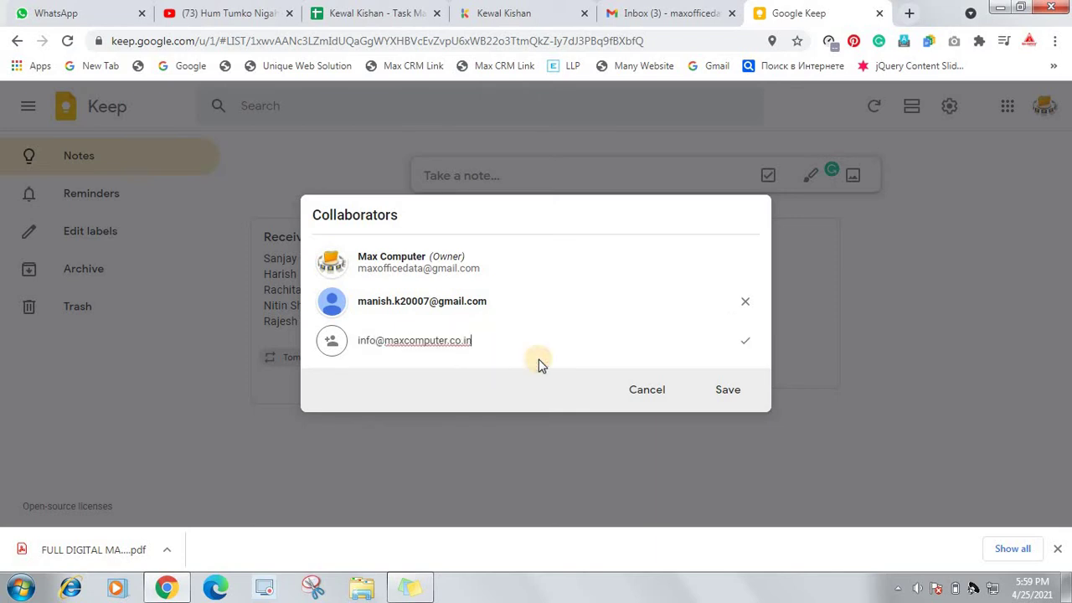
pyautogui.click(745, 341)
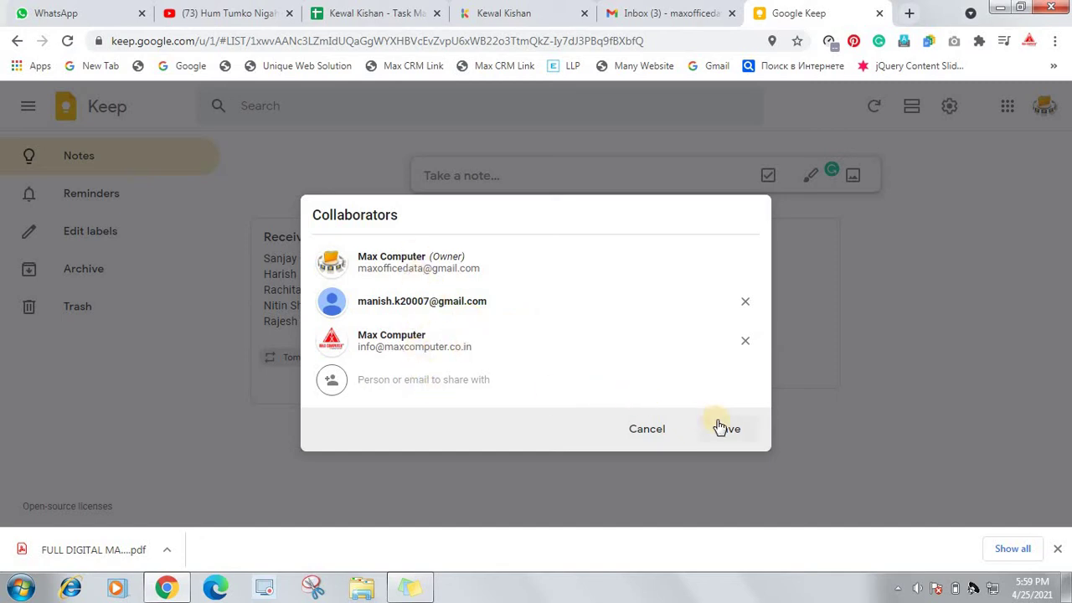
pyautogui.click(725, 429)
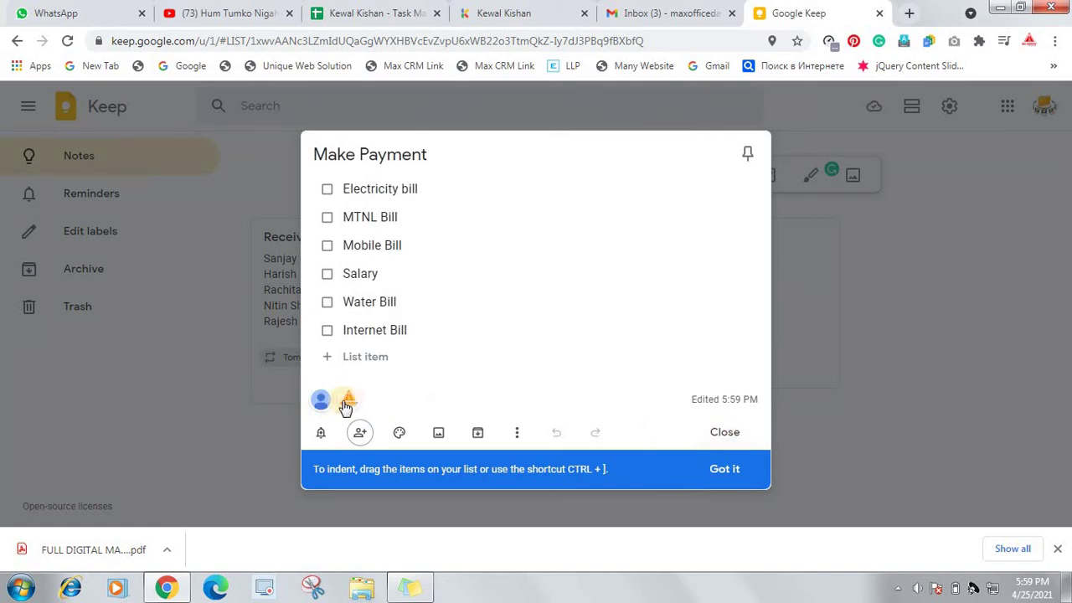
pyautogui.click(725, 432)
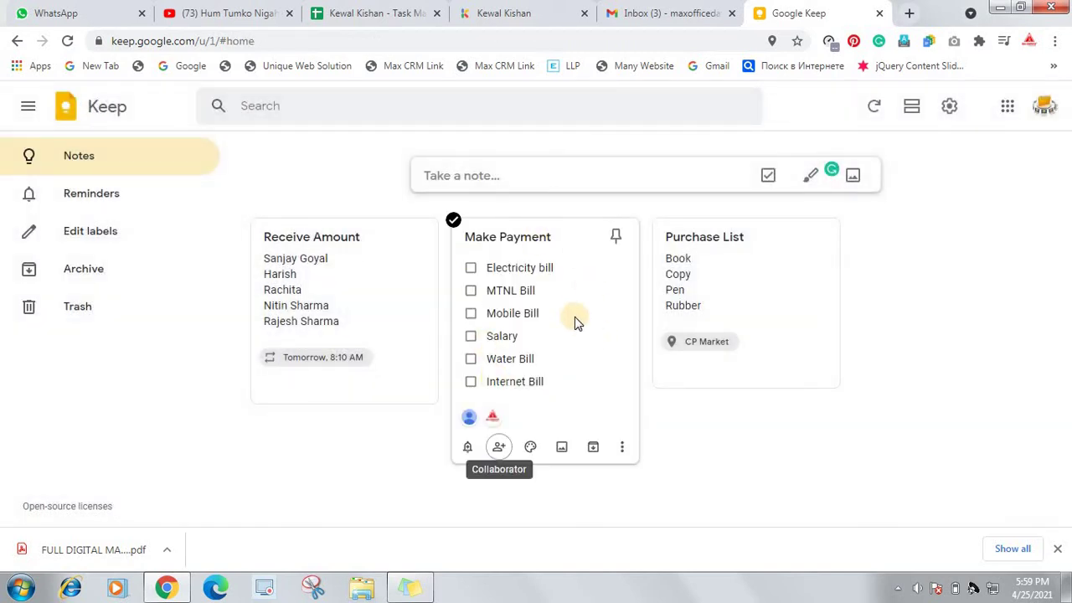
# Tick off Electricity bill in the Make Payment checklist so it moves to completed items
pyautogui.click(473, 270)
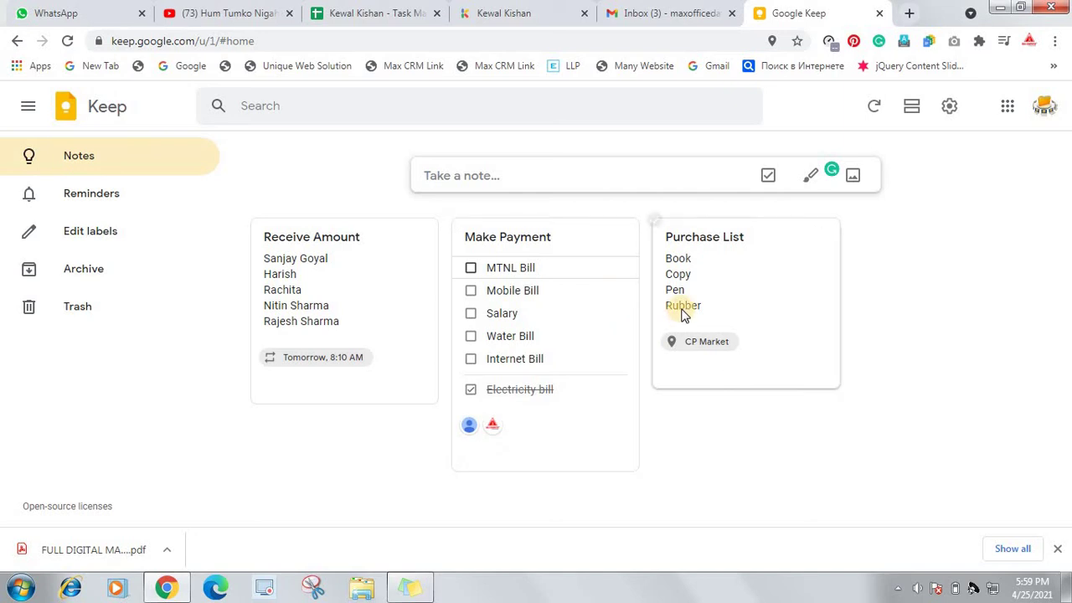
# Start a new note and enter the trainer's name as its title
pyautogui.click(443, 176)
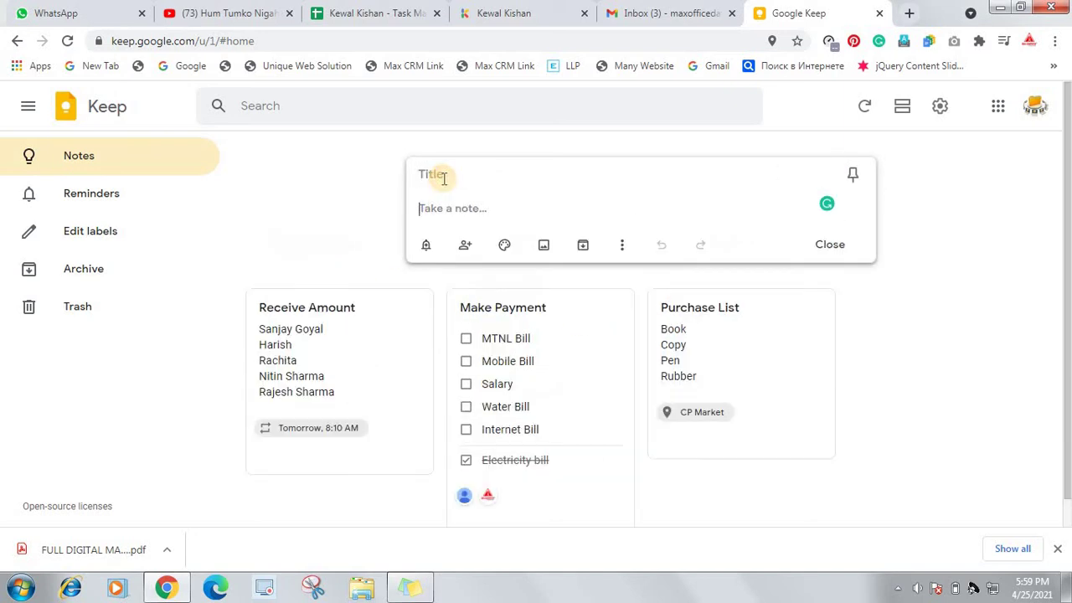
pyautogui.click(447, 175)
pyautogui.write('A')
pyautogui.press('BackSpace')
pyautogui.write('S')
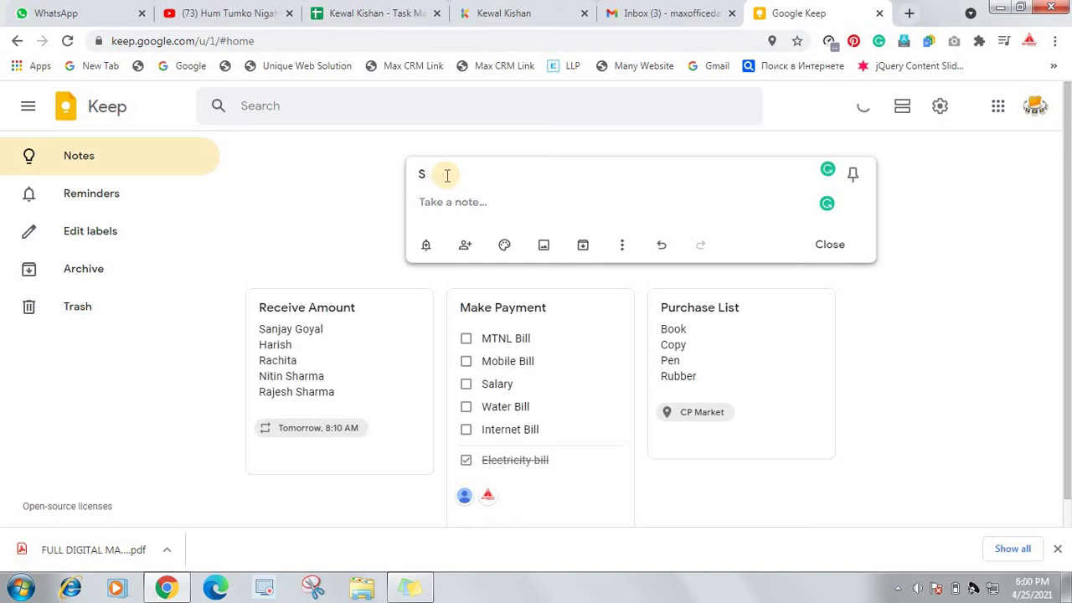
pyautogui.press('BackSpace')
pyautogui.write('Dr. Sneh Desai trainin')
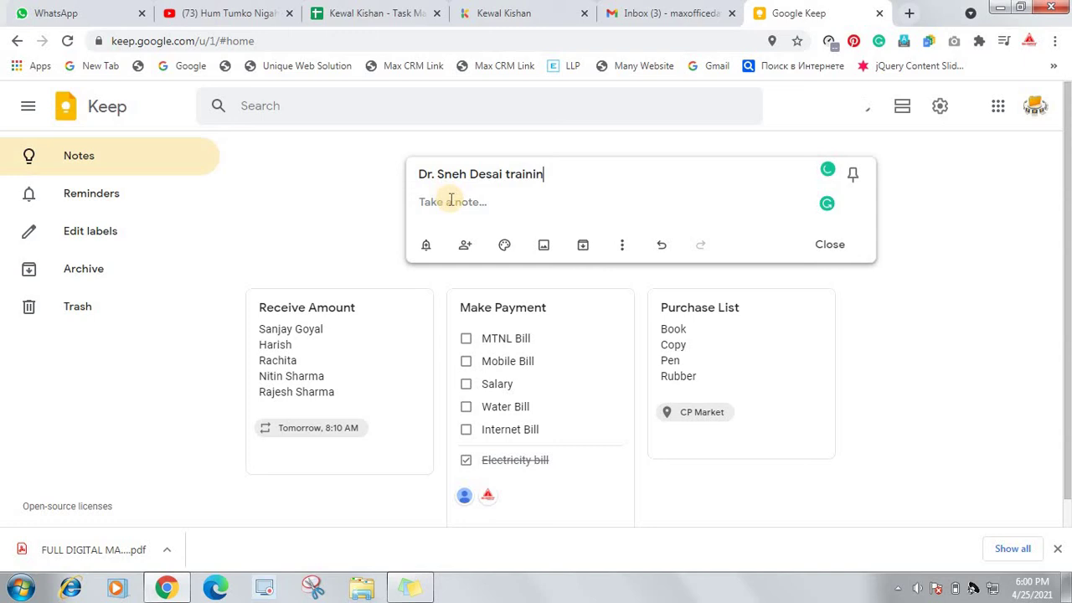
# Write 'Morning Ritual Training' as the note's body text
pyautogui.click(451, 201)
pyautogui.write('Mor')
pyautogui.write('ning')
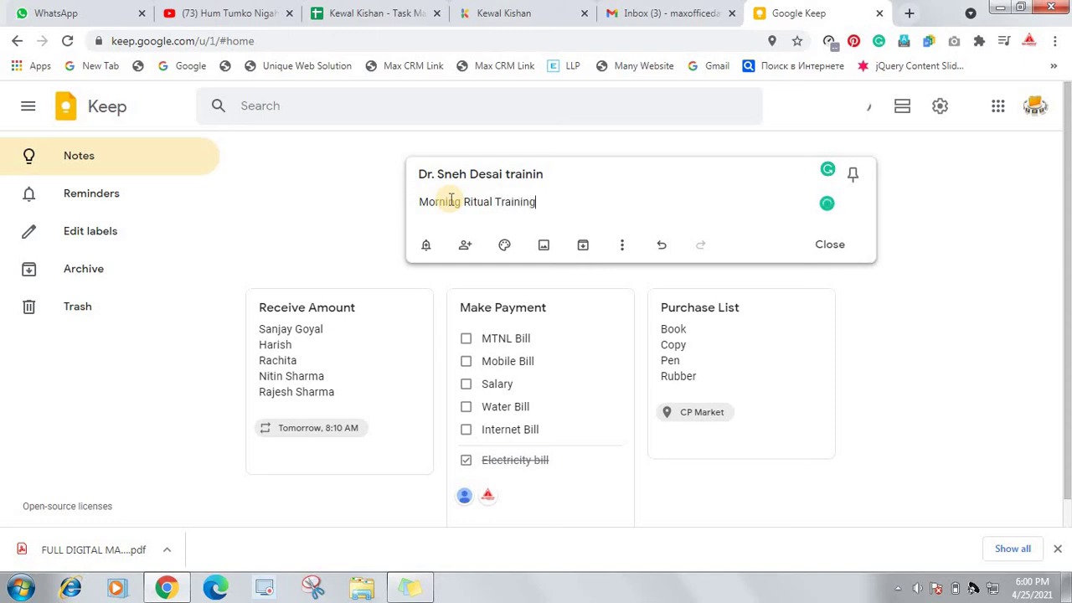
pyautogui.click(439, 247)
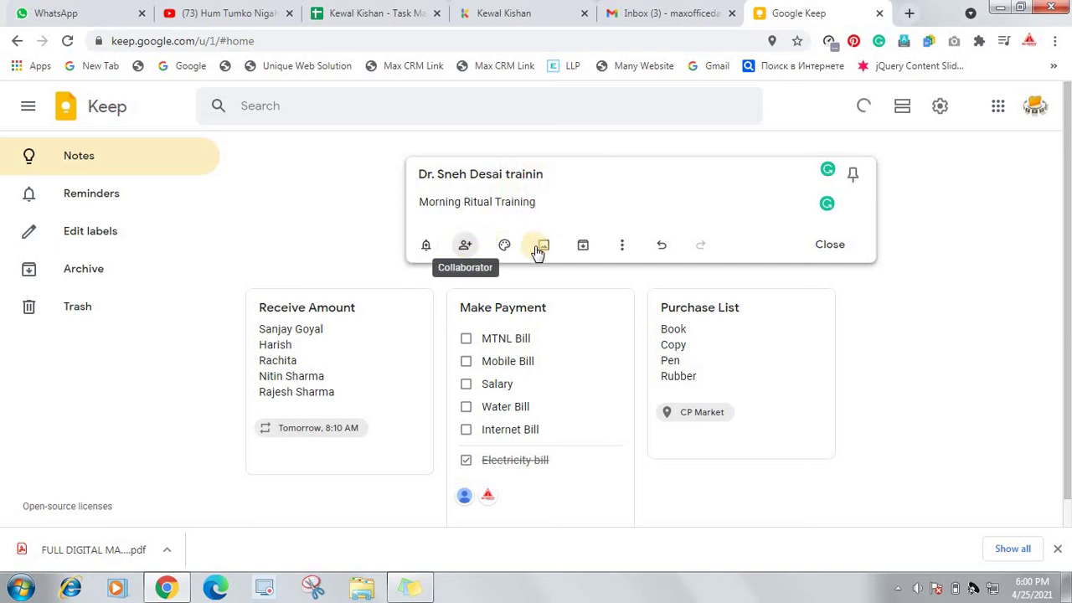
# Set a reminder on the note for May 8, 2021 at 8:00 AM
pyautogui.click(424, 248)
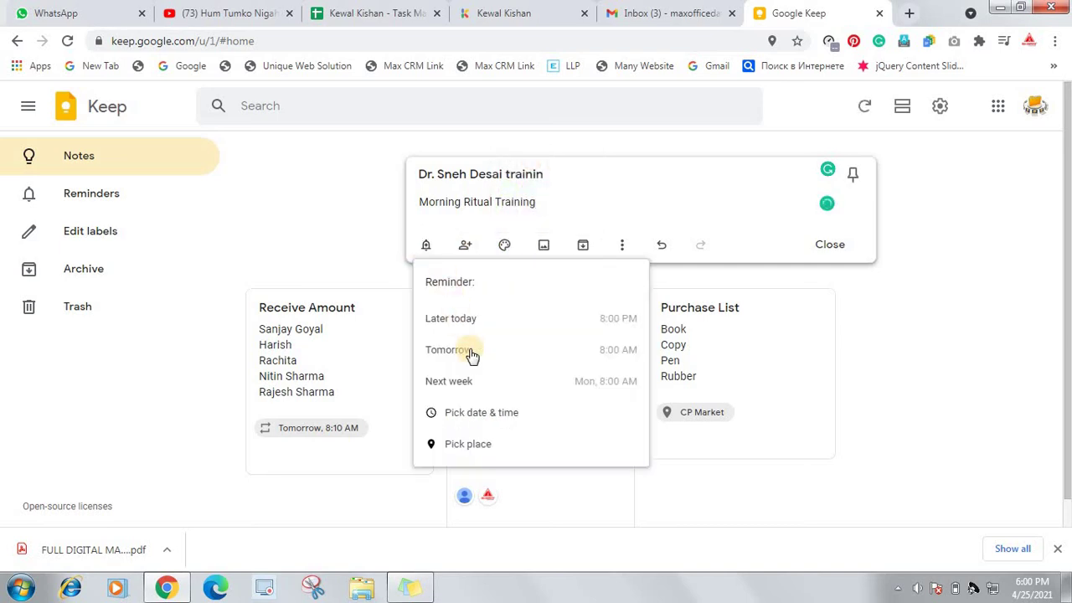
pyautogui.click(499, 415)
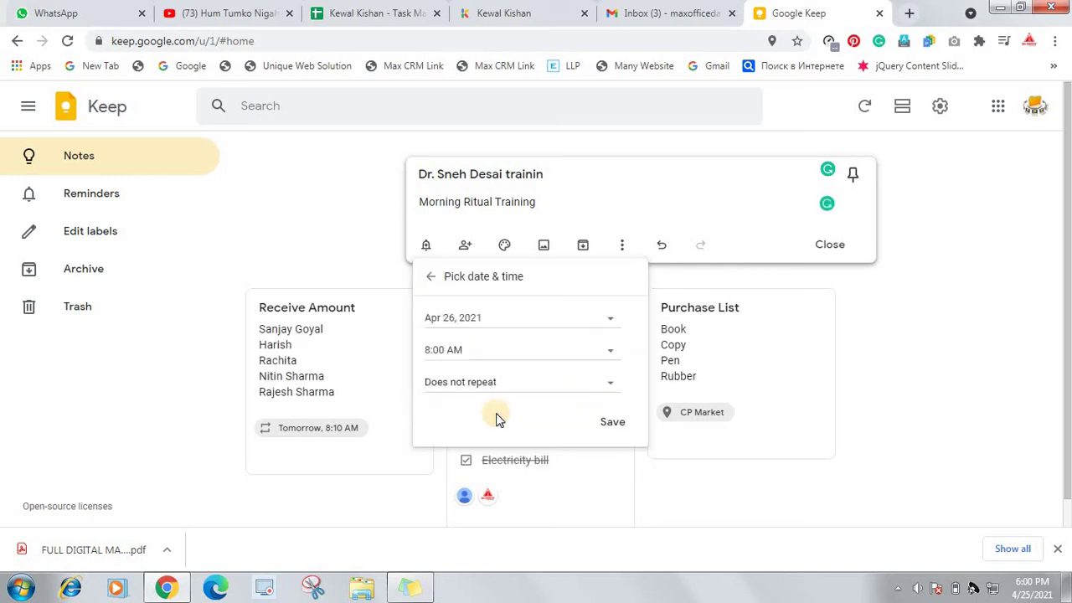
pyautogui.click(491, 321)
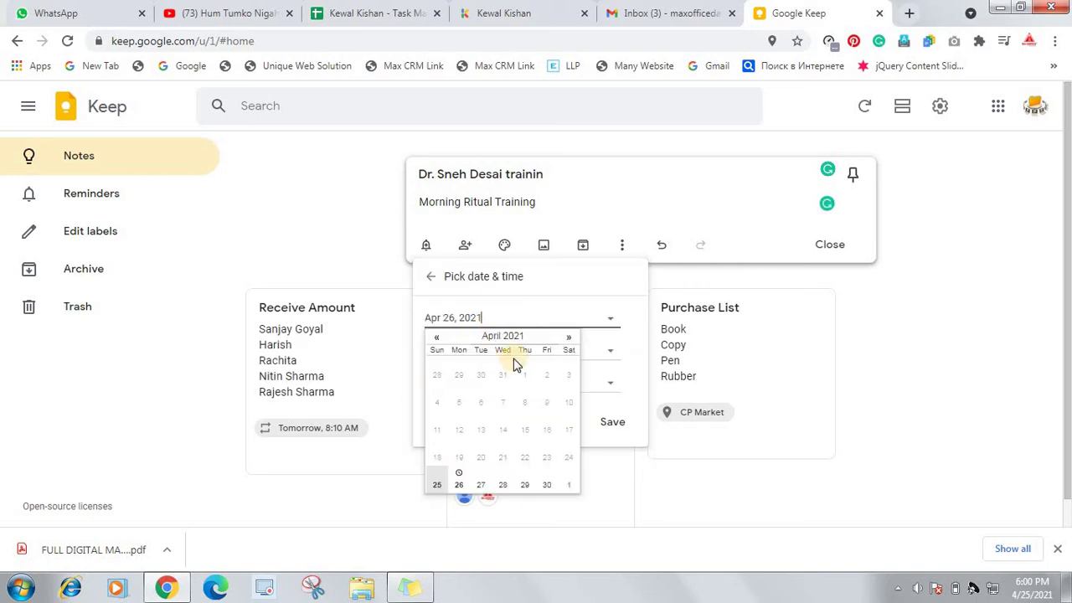
pyautogui.click(567, 338)
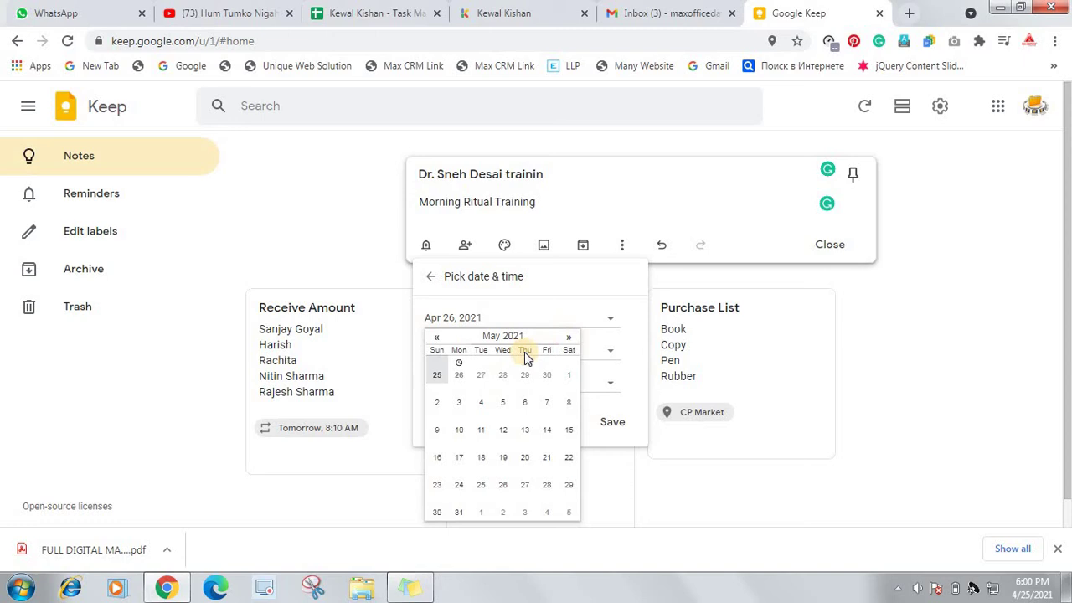
pyautogui.click(568, 402)
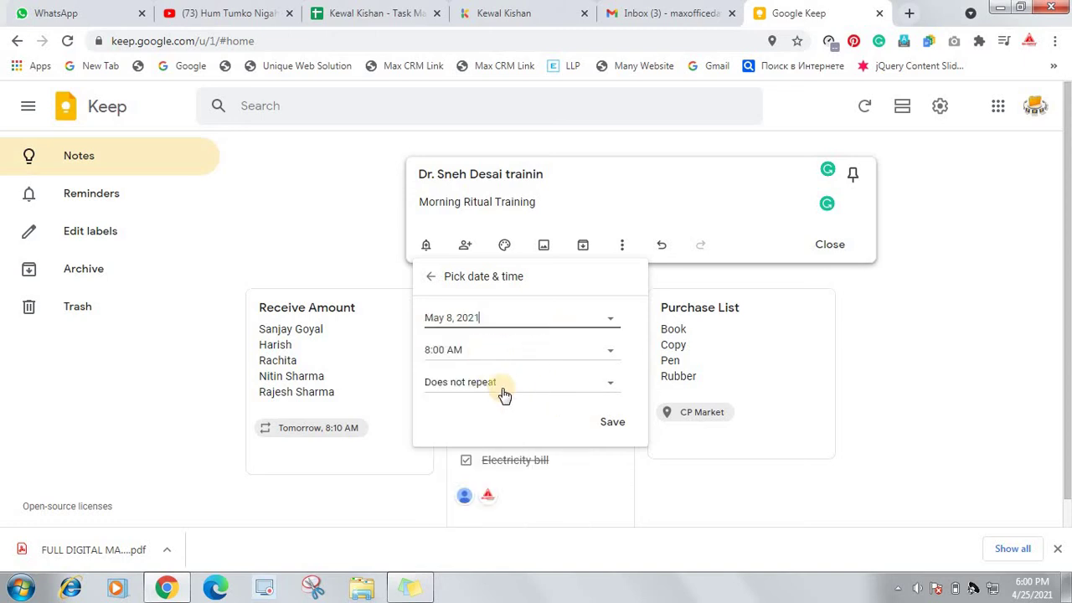
pyautogui.click(615, 425)
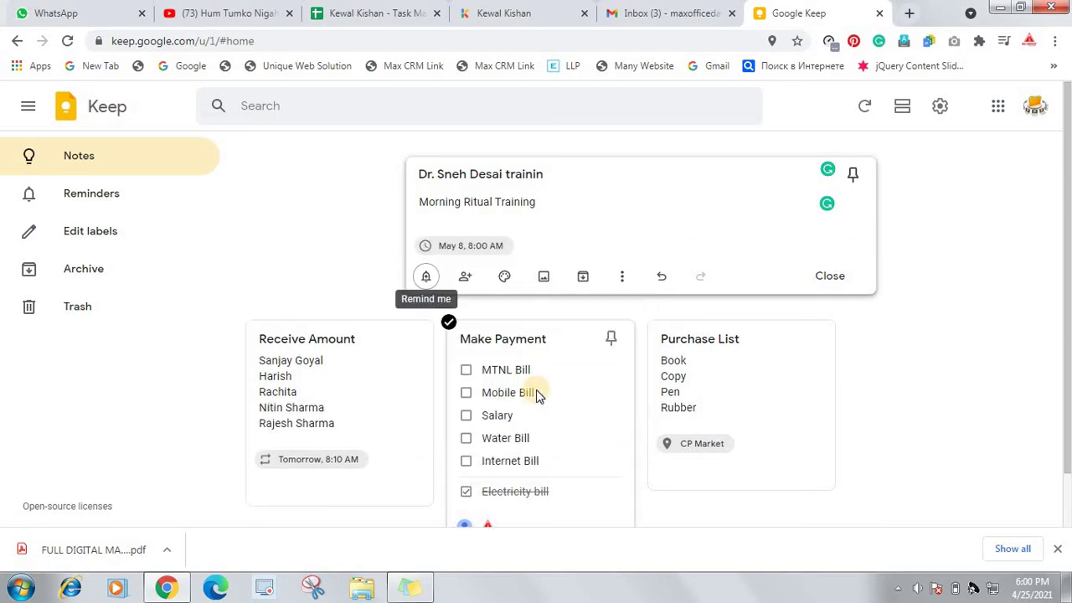
# Colour the note orange and add it to the board
pyautogui.scroll(-1, 585, 358)
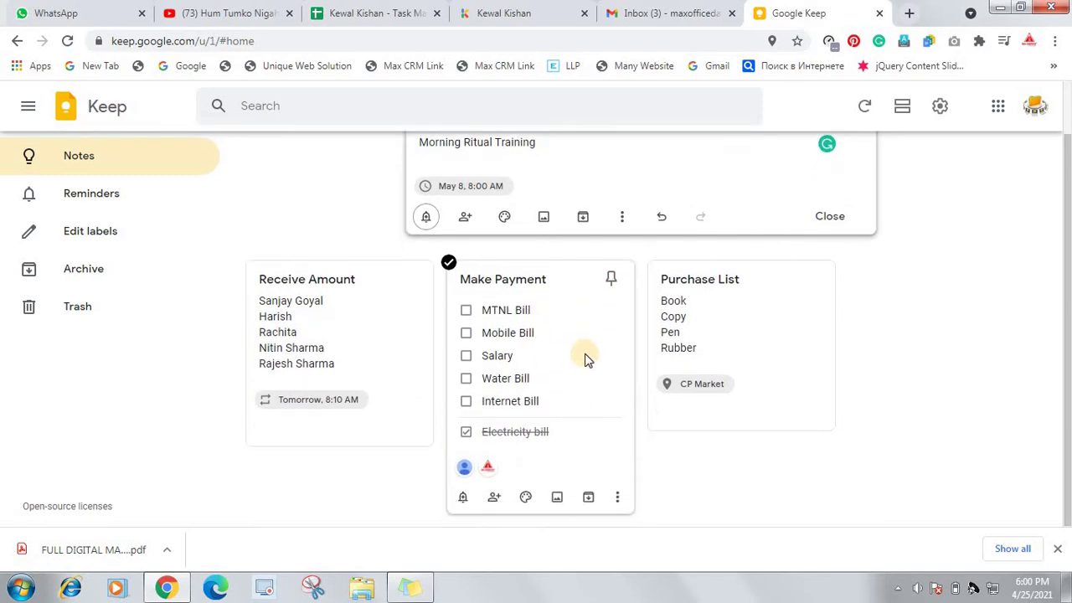
pyautogui.scroll(1, 585, 358)
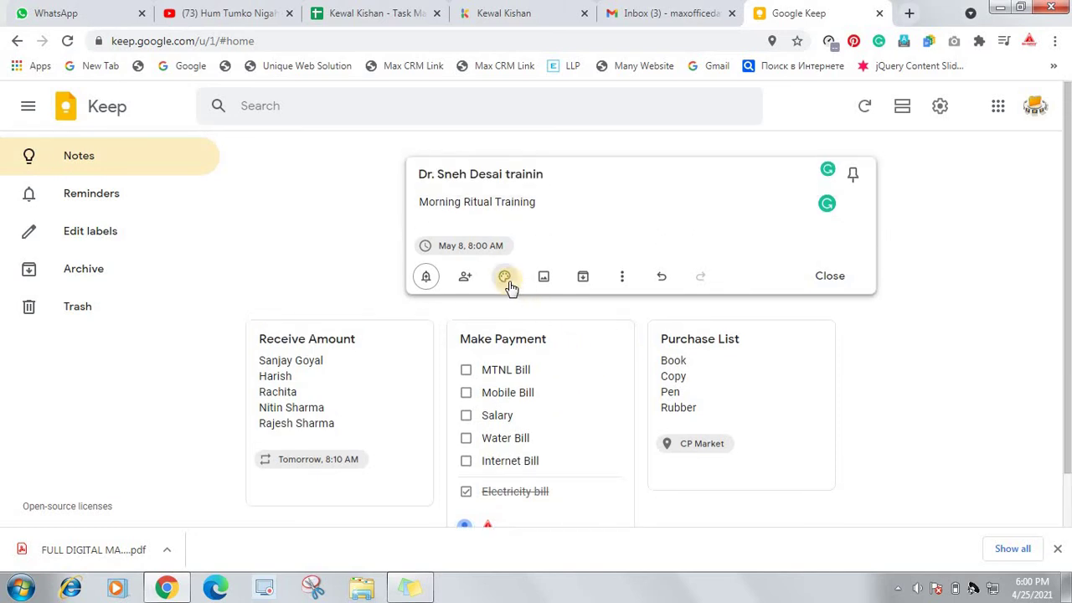
pyautogui.moveTo(508, 286)
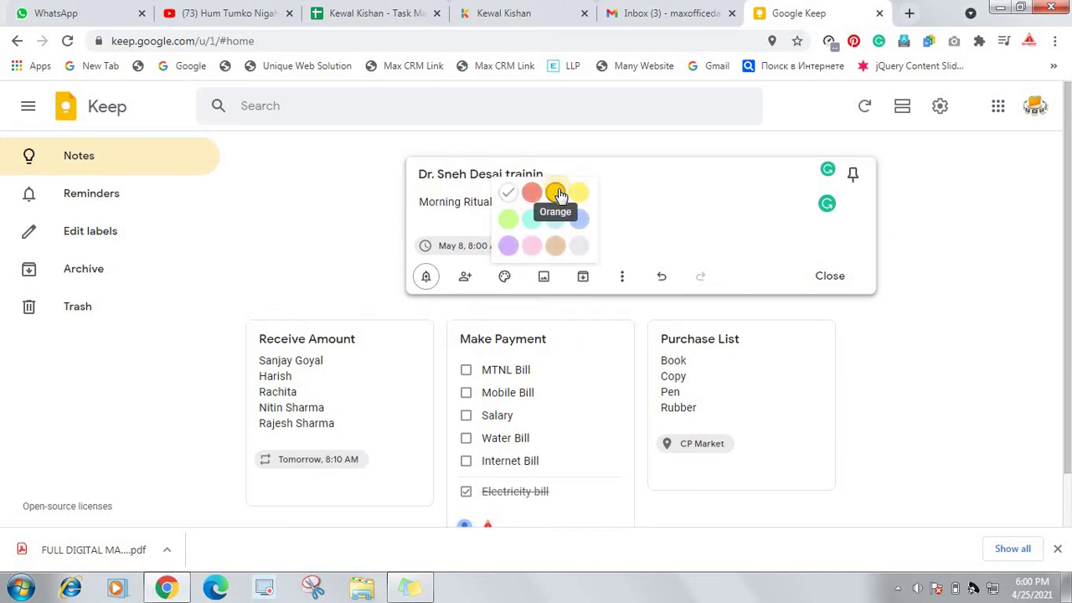
pyautogui.click(557, 193)
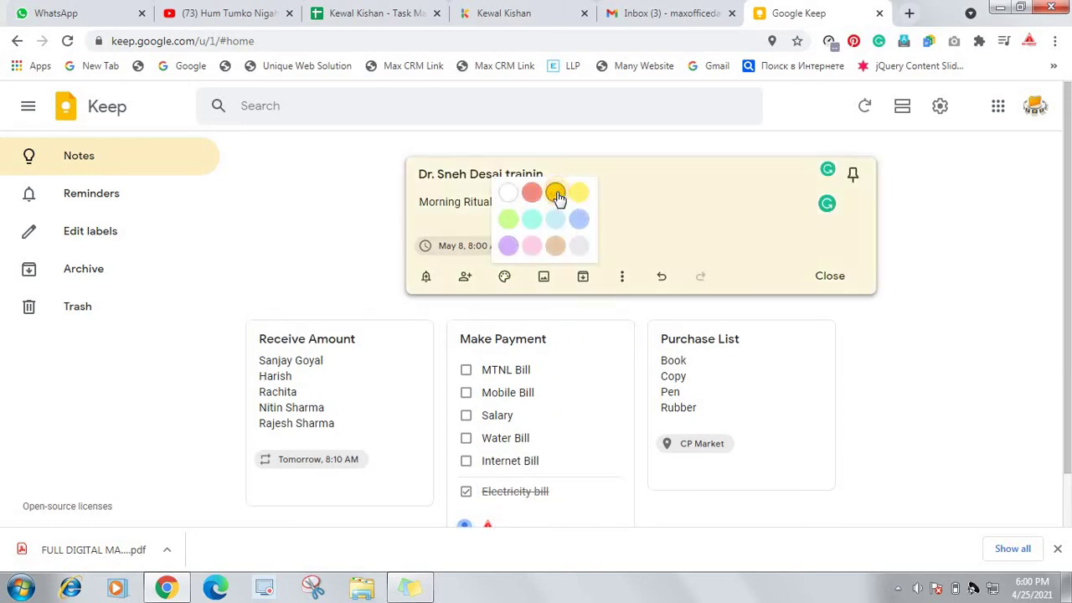
pyautogui.click(841, 279)
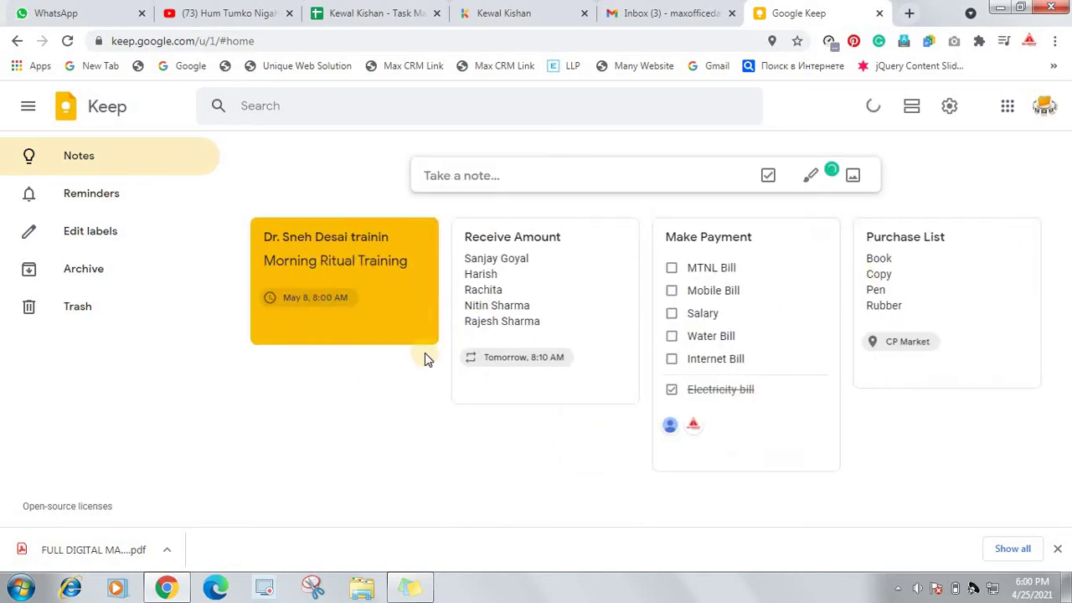
# Pin the Receive Amount note, unpin it, then pin it again under Pinned
pyautogui.moveTo(738, 348)
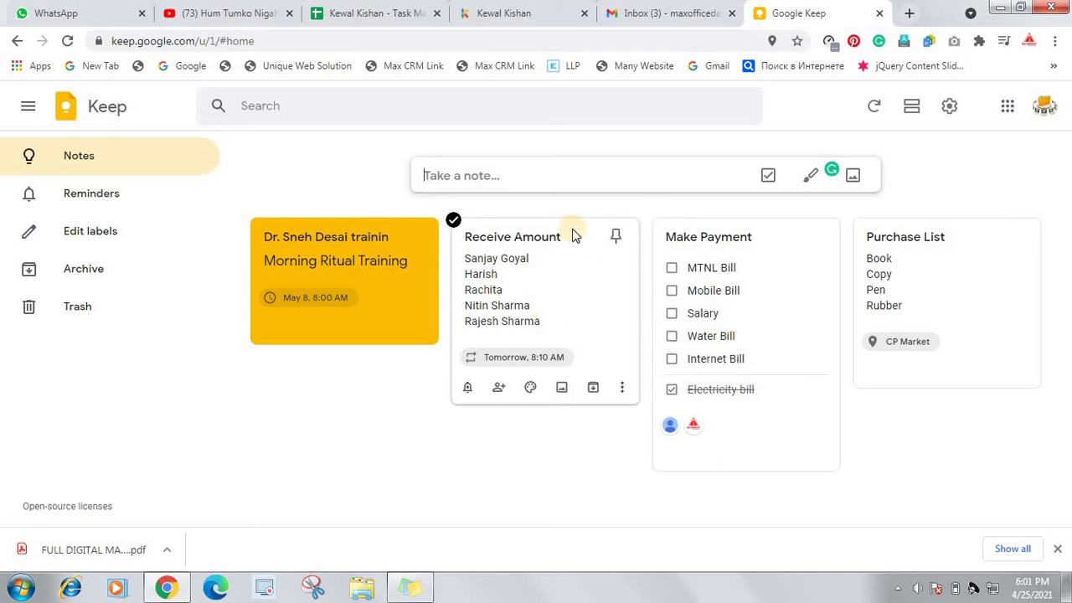
pyautogui.click(617, 238)
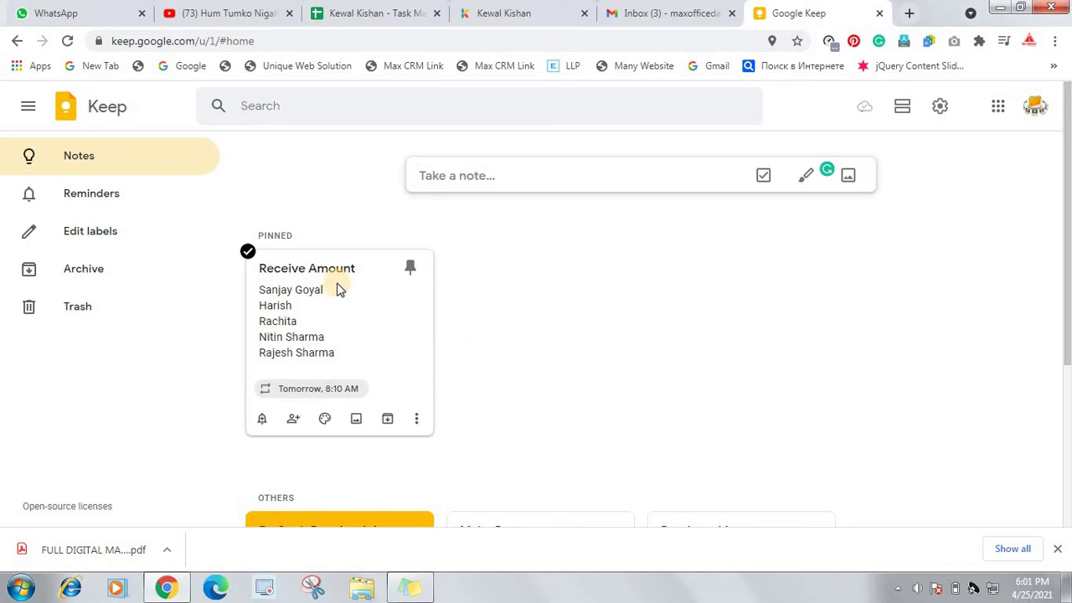
pyautogui.scroll(-2, 340, 283)
pyautogui.scroll(3, 377, 280)
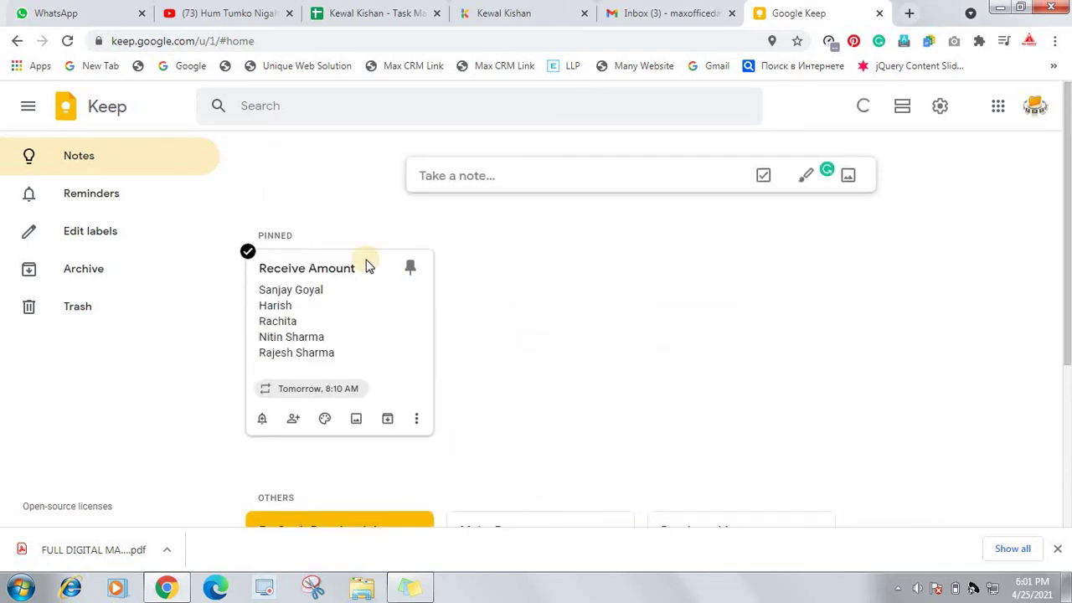
pyautogui.scroll(-2, 399, 302)
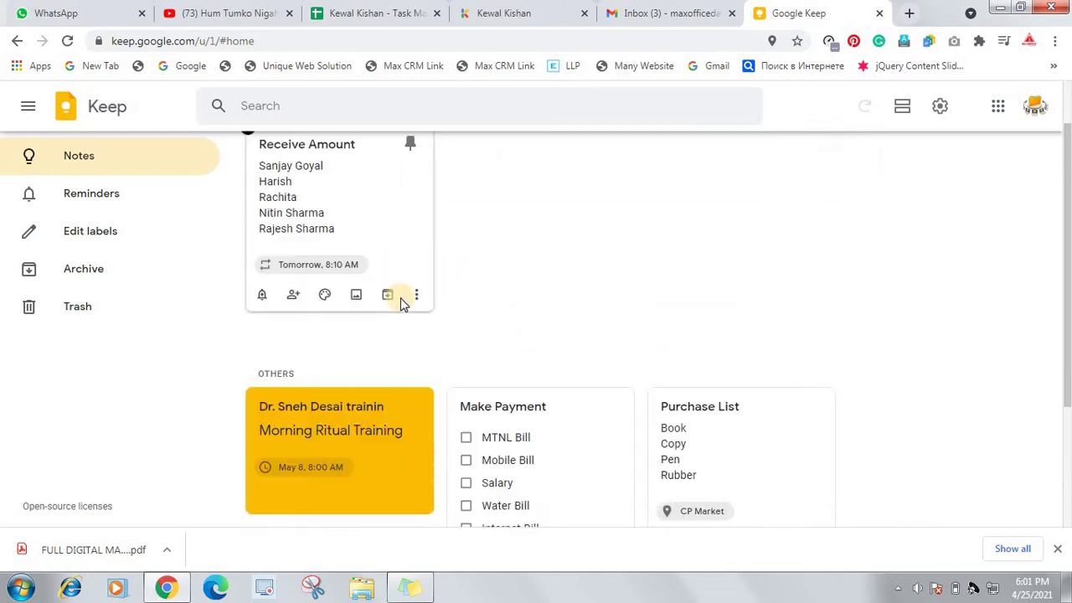
pyautogui.scroll(-1, 437, 320)
pyautogui.scroll(3, 428, 282)
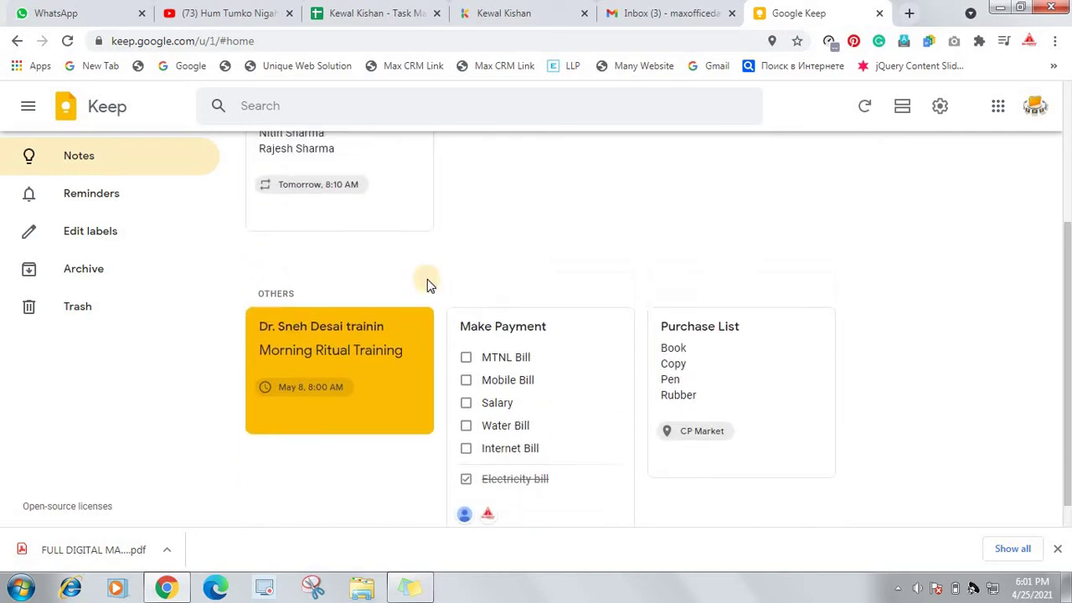
pyautogui.click(412, 250)
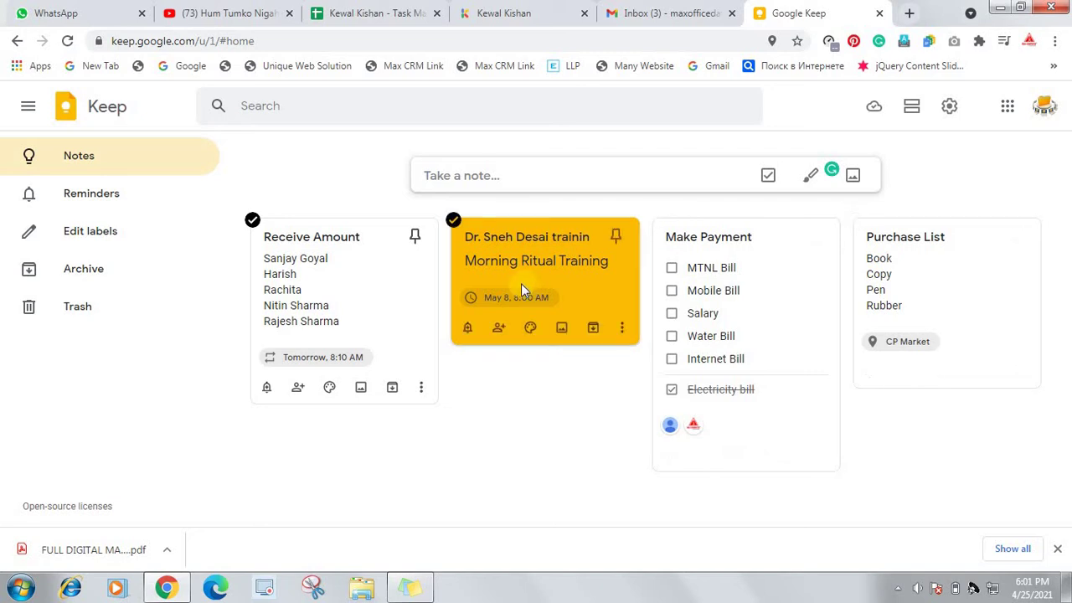
pyautogui.click(416, 238)
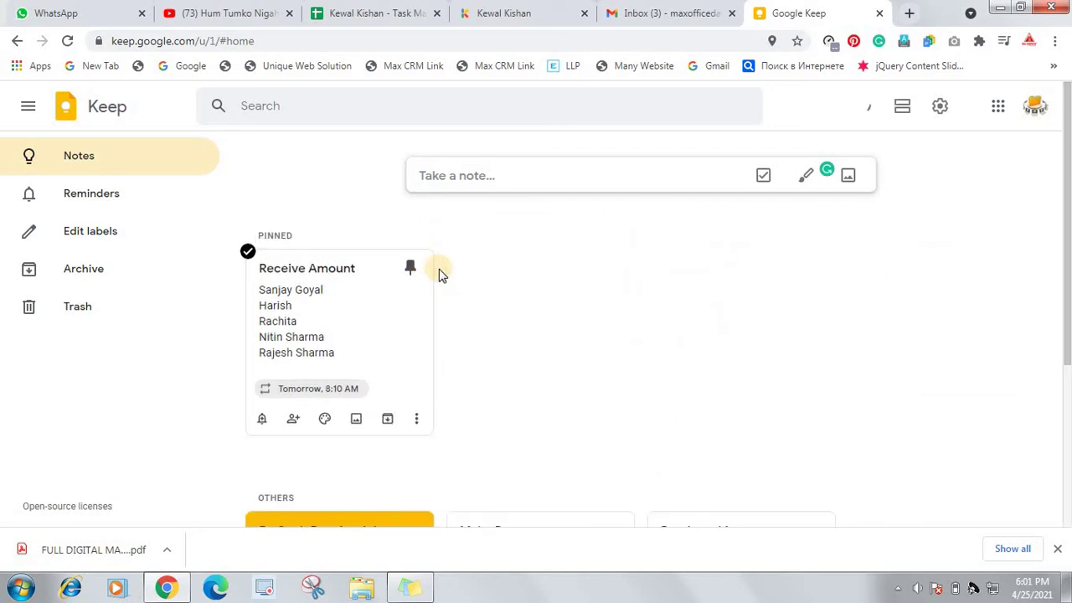
pyautogui.scroll(-2, 419, 241)
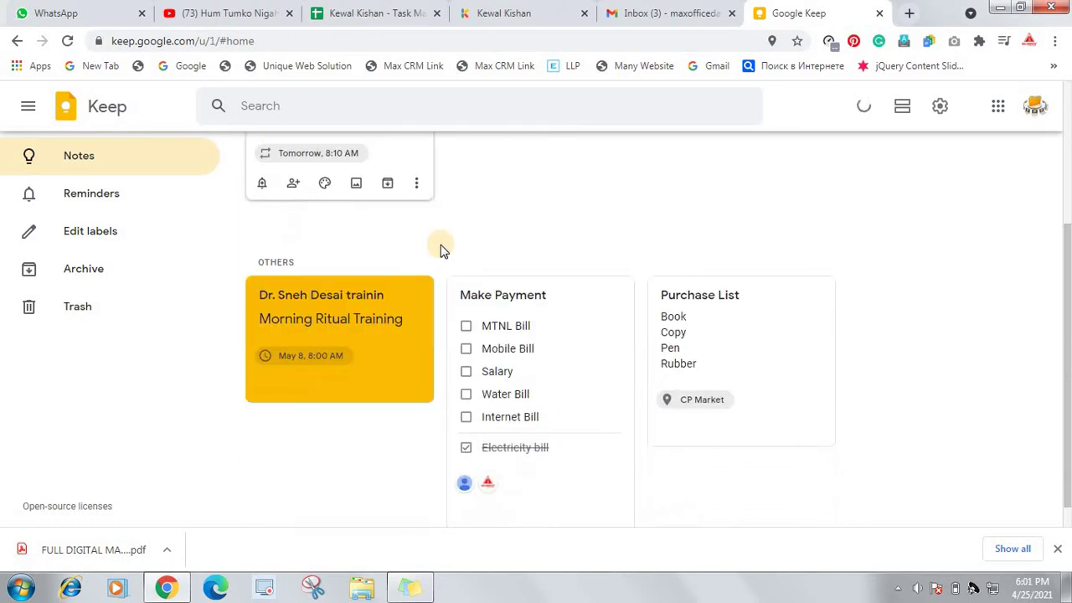
pyautogui.scroll(2, 469, 250)
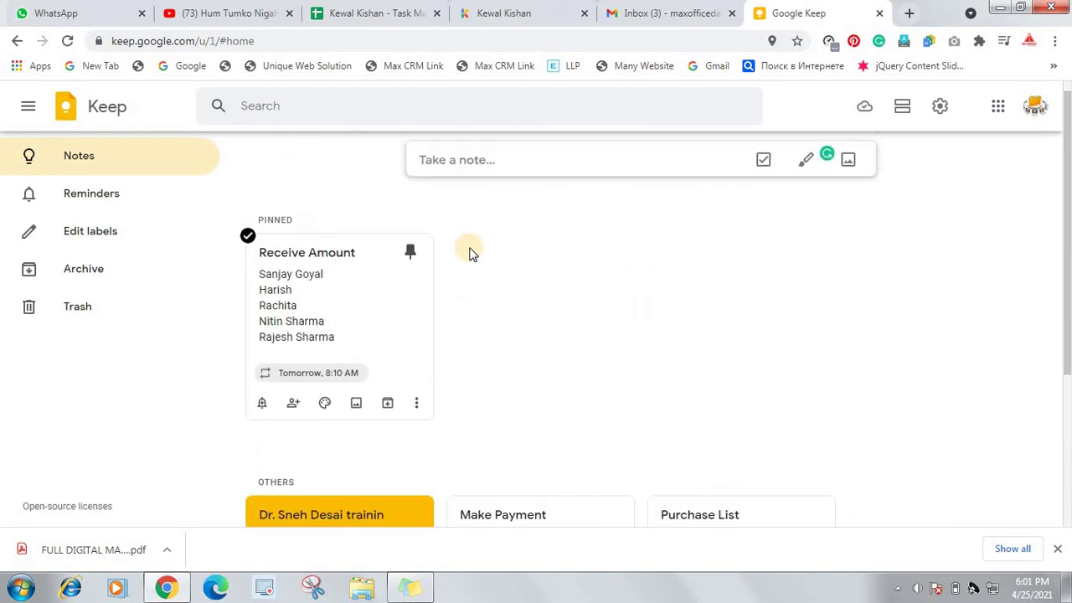
pyautogui.scroll(-2, 475, 251)
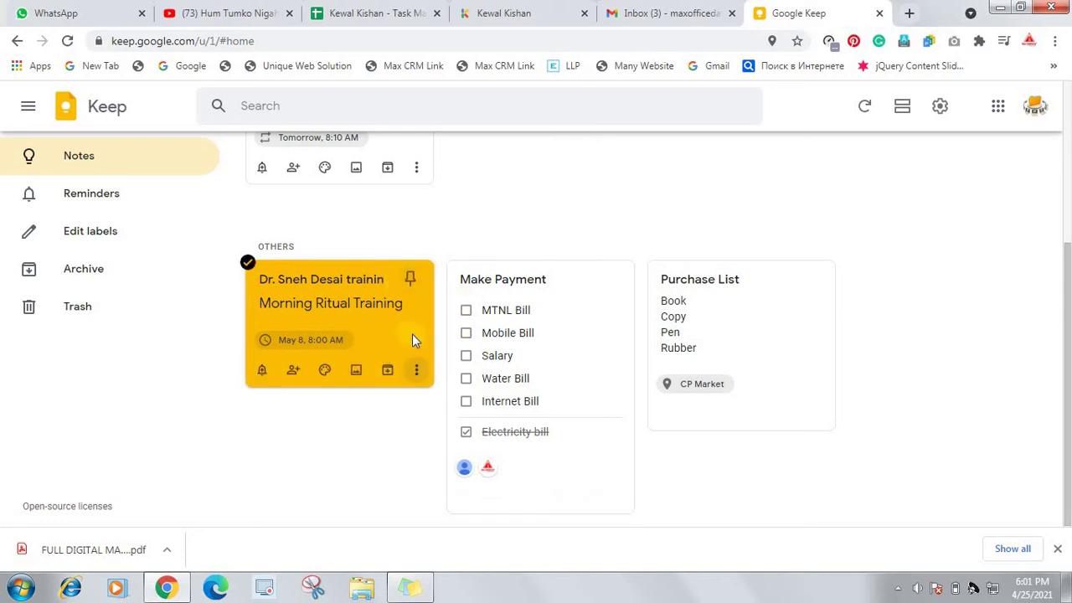
# Insert the 'best business laptop main2' picture into the orange Morning Ritual Training note
pyautogui.click(358, 372)
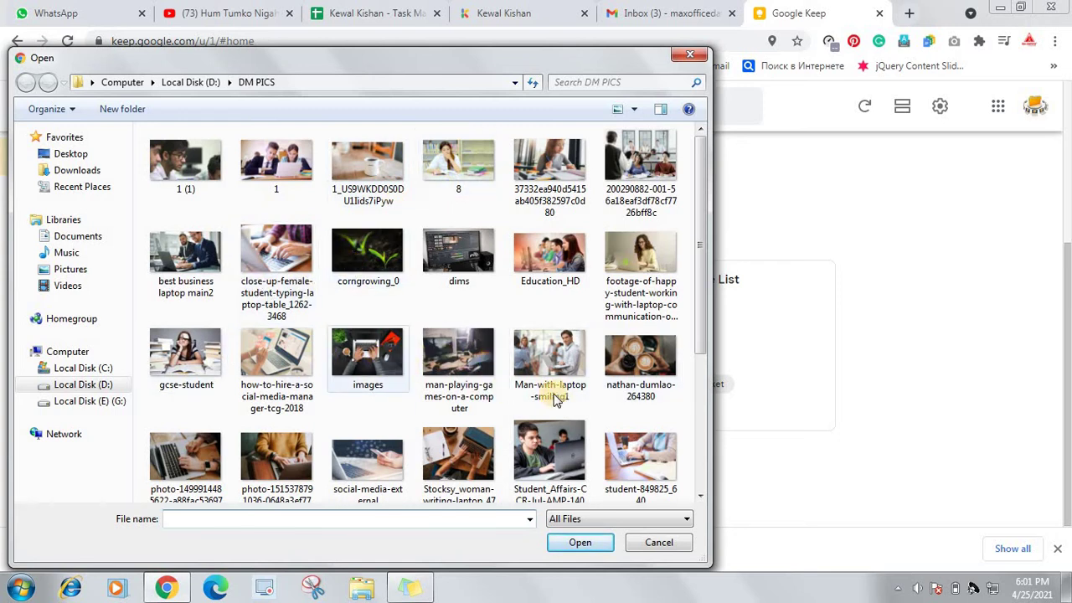
pyautogui.moveTo(700, 339); pyautogui.dragTo(706, 441)
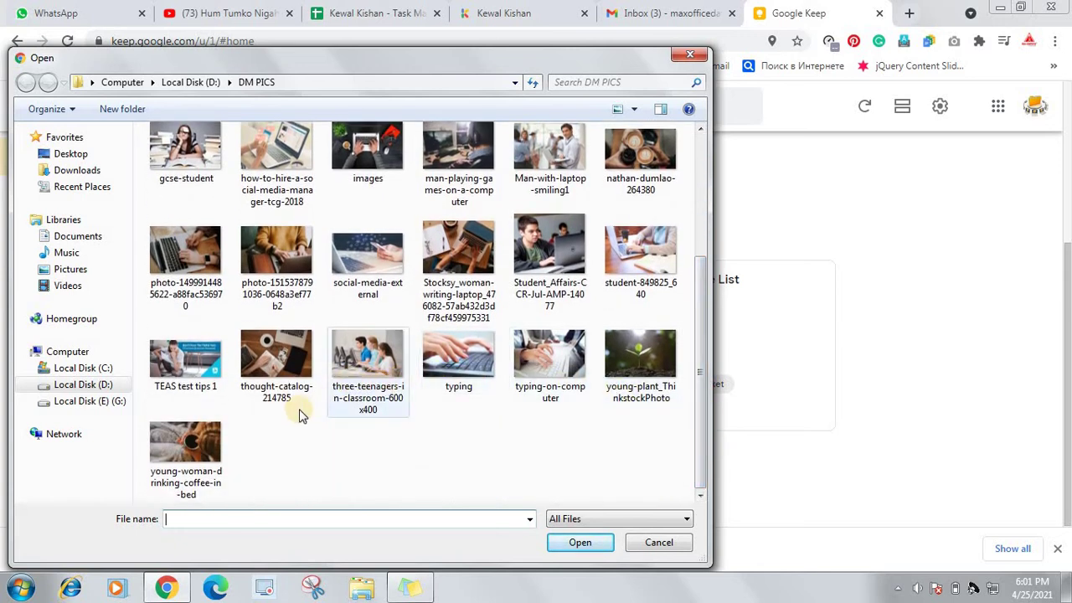
pyautogui.moveTo(701, 478); pyautogui.dragTo(701, 280)
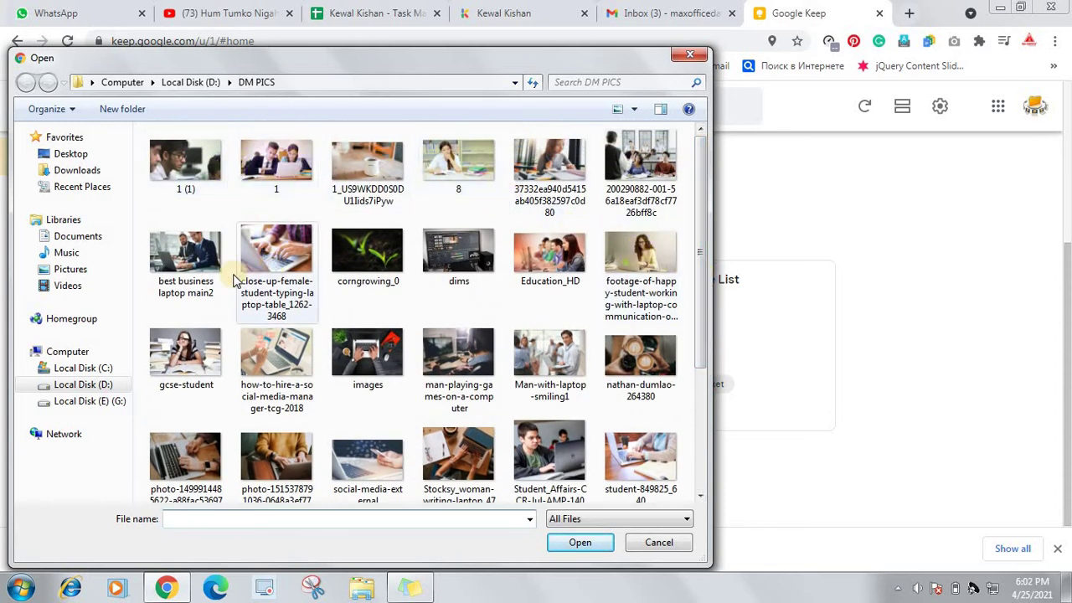
pyautogui.doubleClick(199, 257)
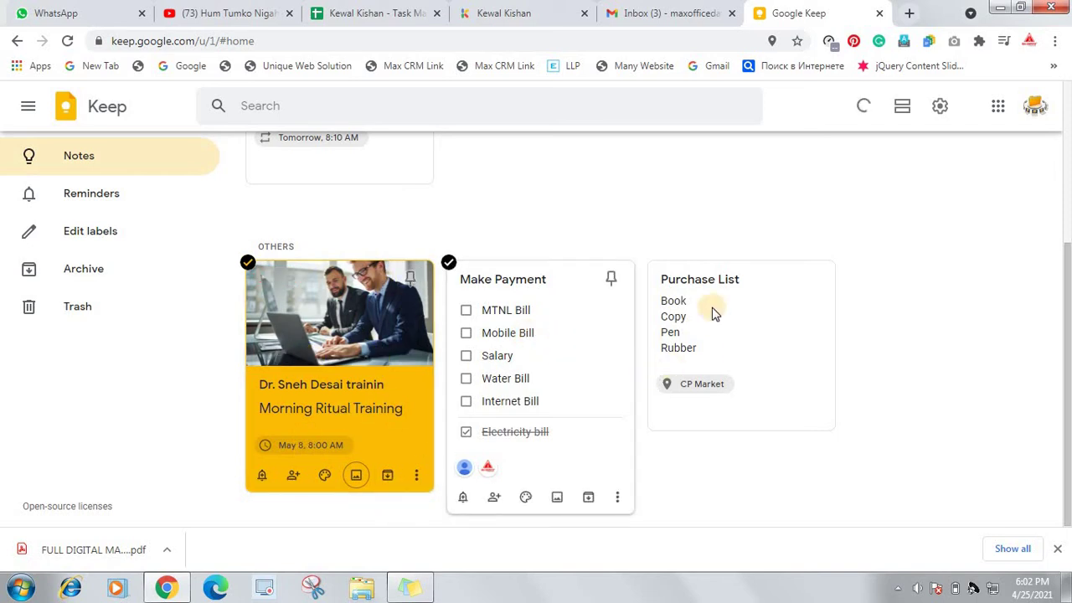
pyautogui.scroll(3, 537, 279)
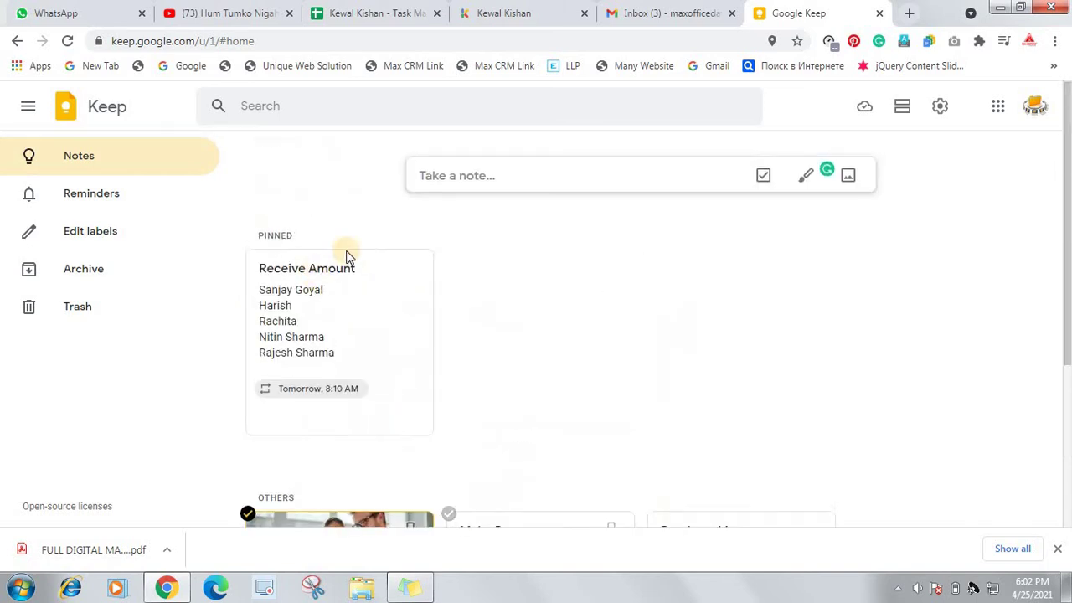
# Create a note titled 'Vip Notes', replacing 'Secret Notes', with a hashtag code body, and save it
pyautogui.click(520, 177)
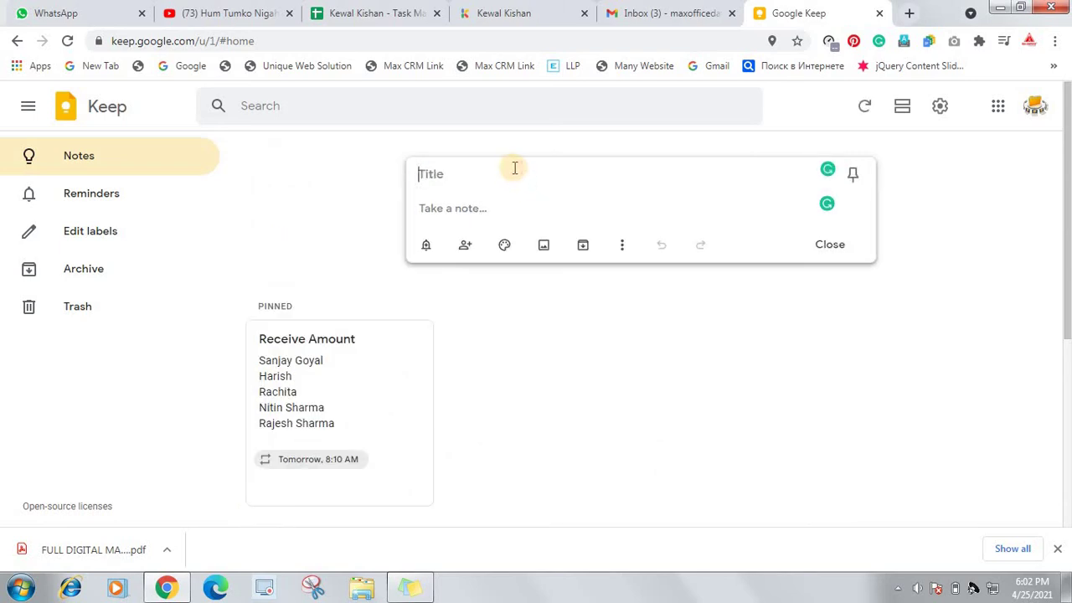
pyautogui.write('Secret Notes')
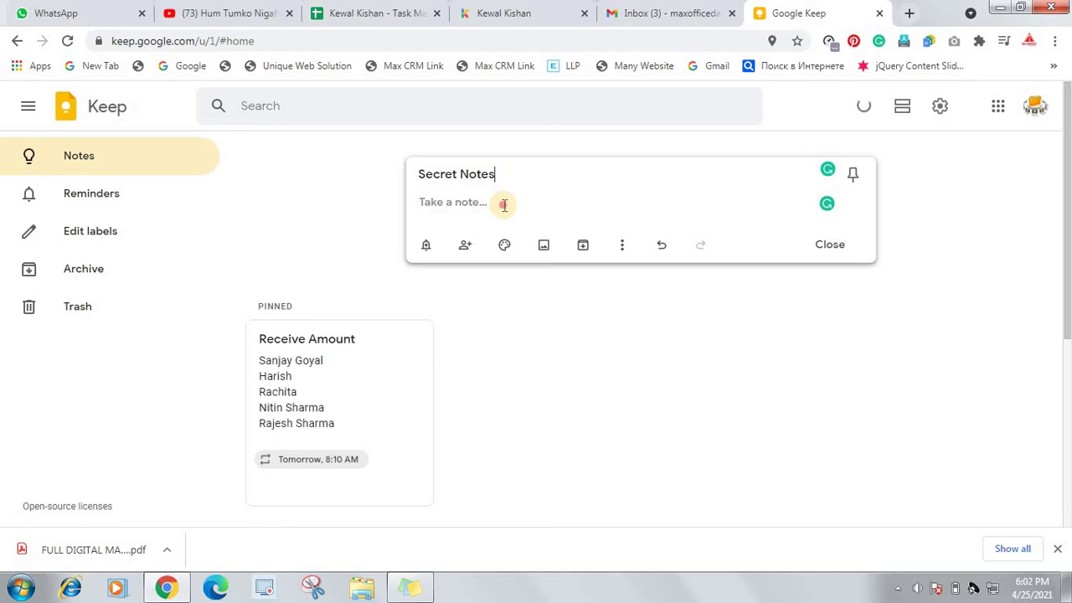
pyautogui.moveTo(500, 173); pyautogui.dragTo(361, 183)
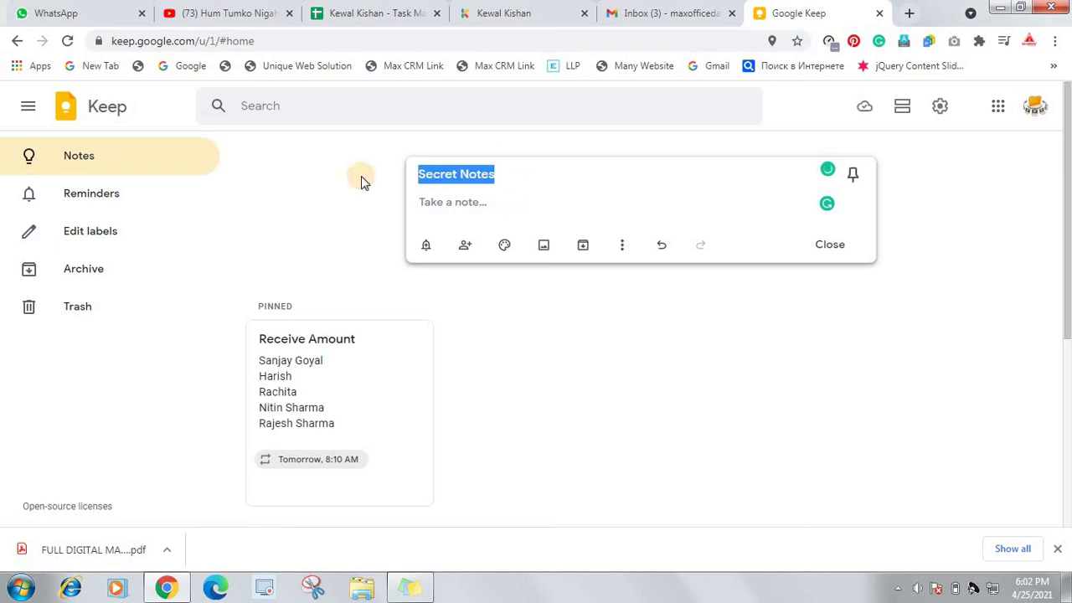
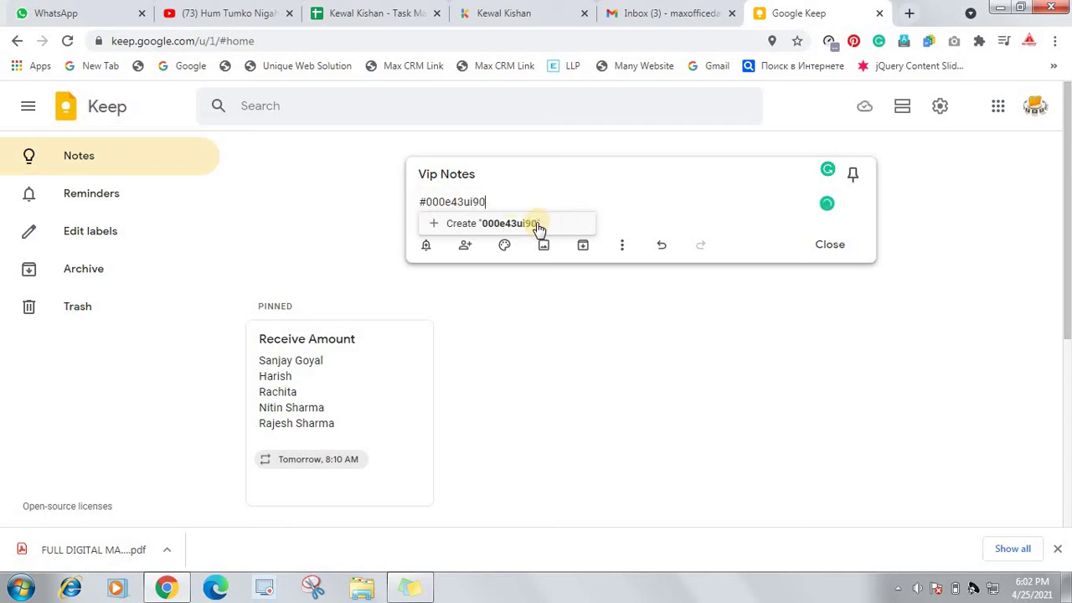
pyautogui.click(641, 207)
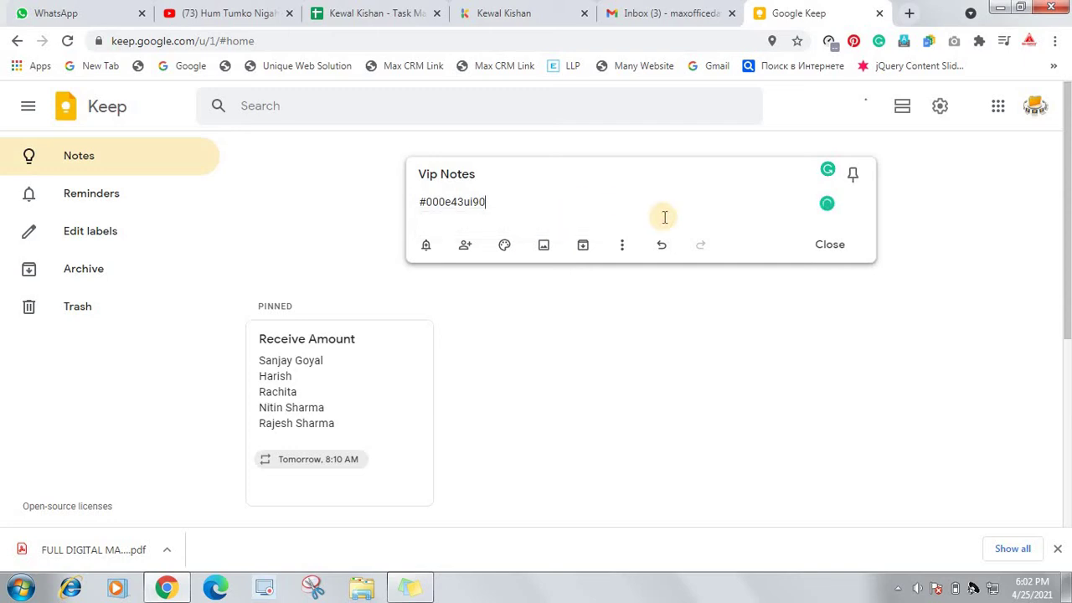
pyautogui.click(822, 248)
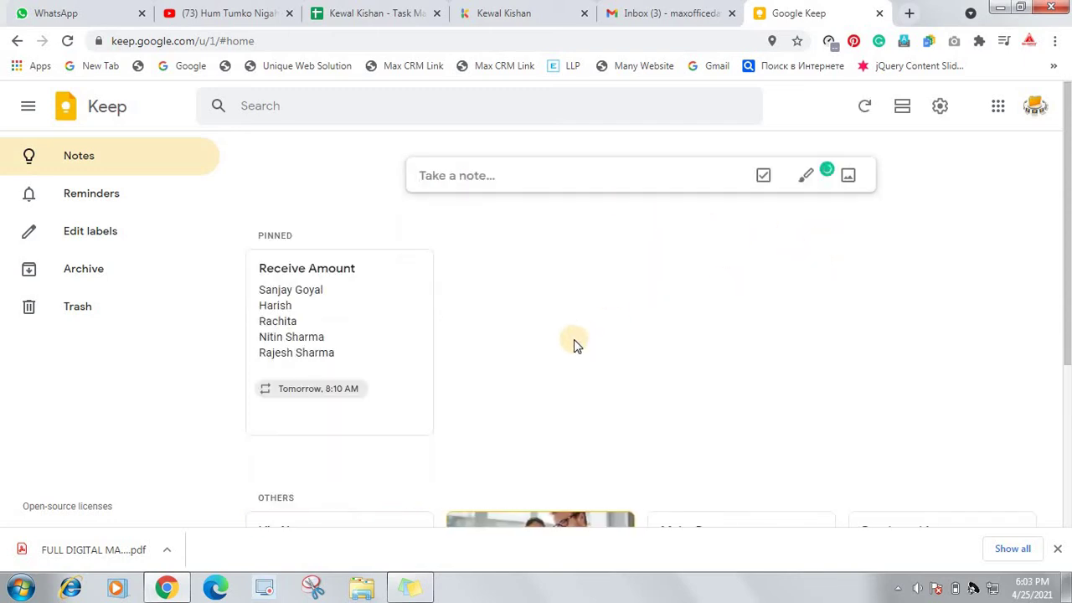
# Archive the Vip Notes card, undo it, then archive it again
pyautogui.scroll(-3, 574, 342)
pyautogui.scroll(-1, 574, 339)
pyautogui.moveTo(338, 306)
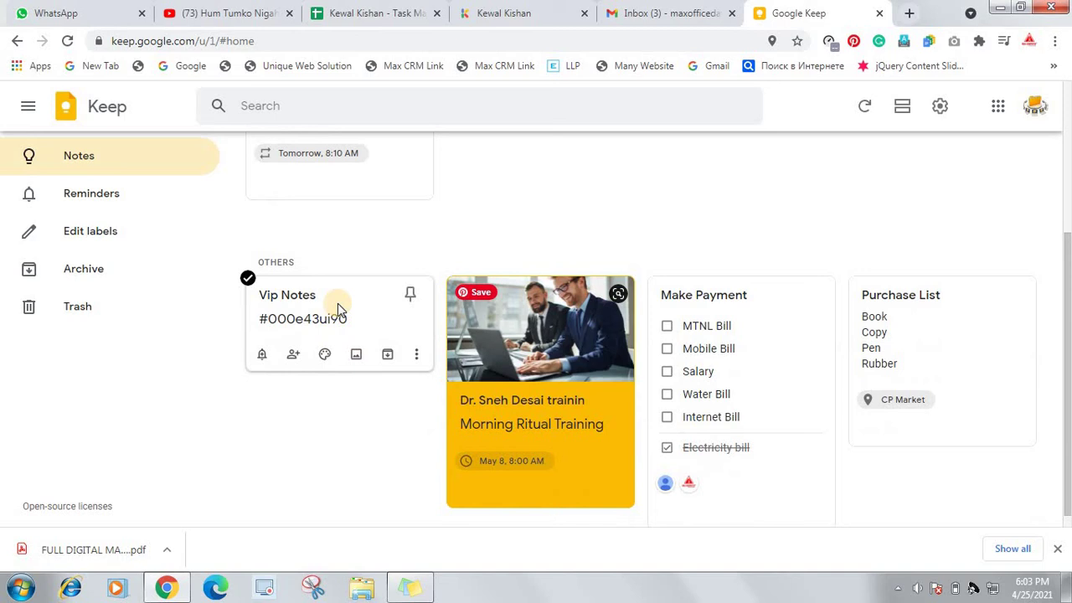
pyautogui.click(390, 356)
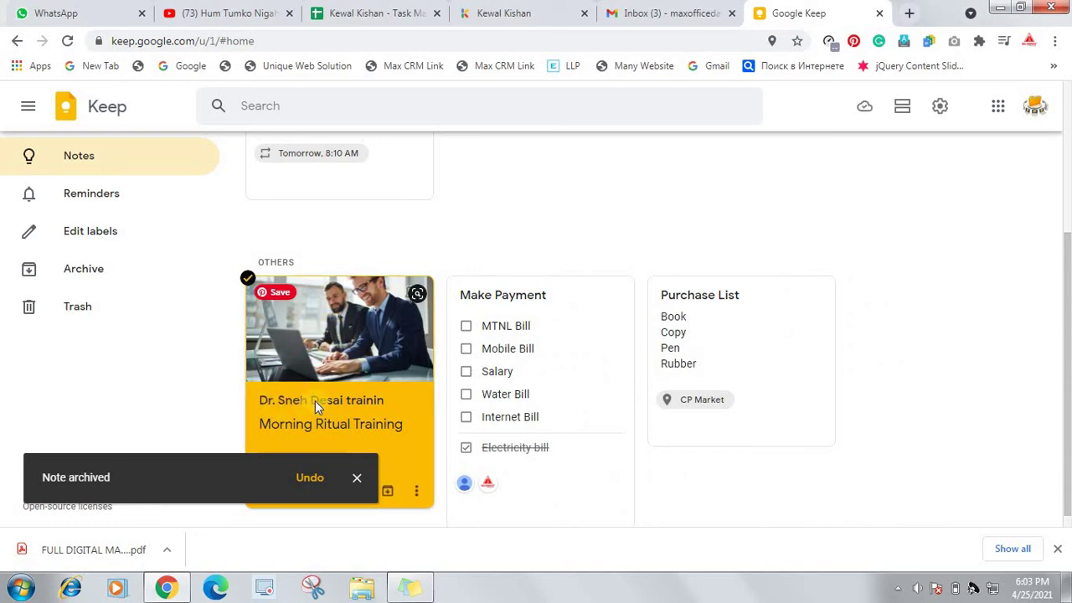
pyautogui.click(312, 482)
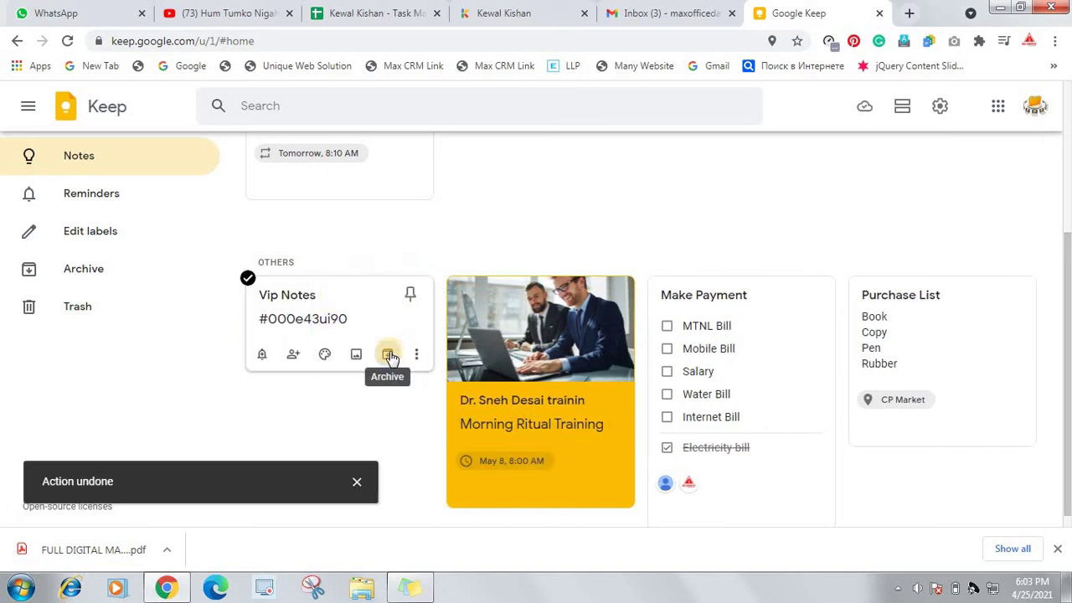
pyautogui.click(389, 355)
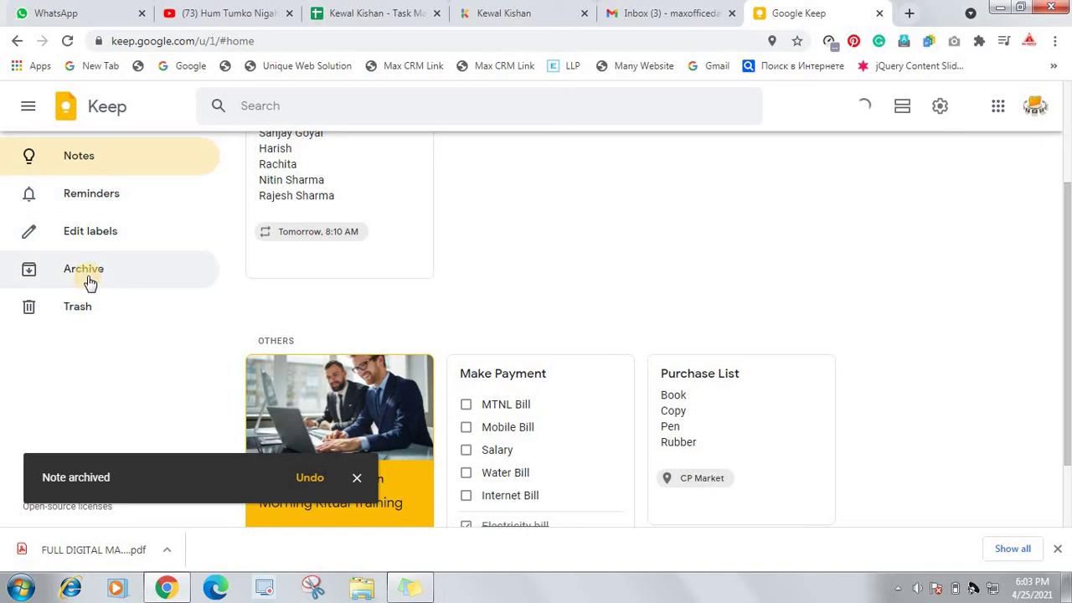
# Restore Vip Notes from the Archive and return to the Notes board
pyautogui.click(81, 278)
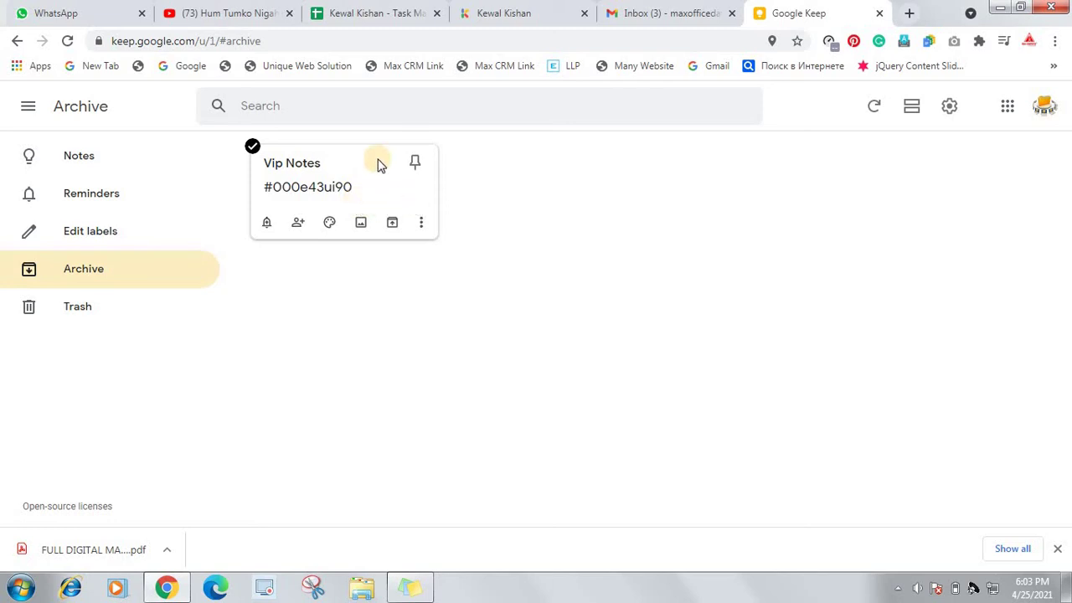
pyautogui.click(392, 223)
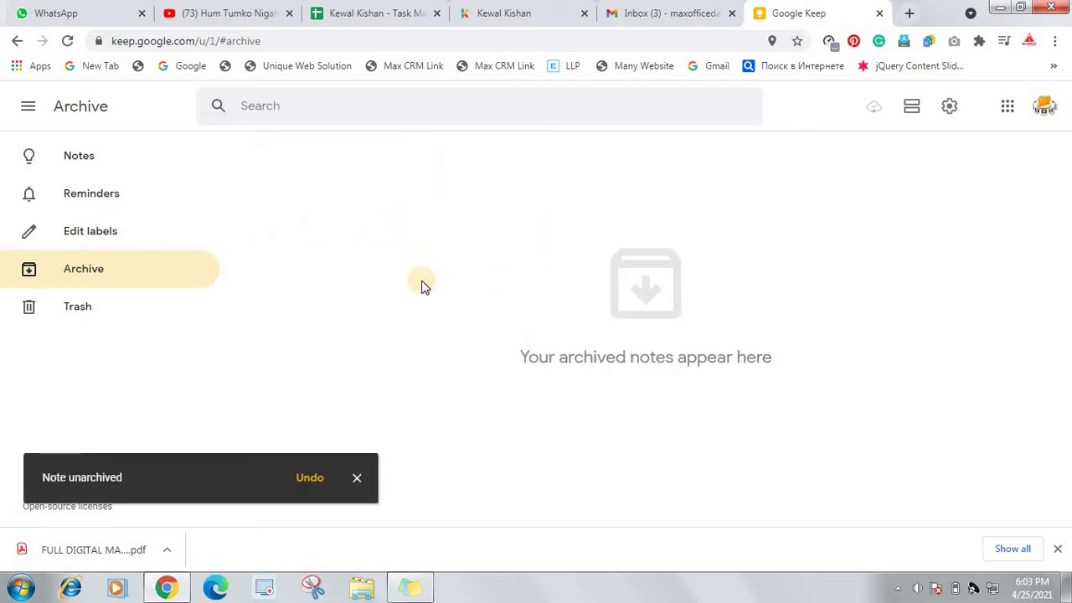
pyautogui.click(100, 158)
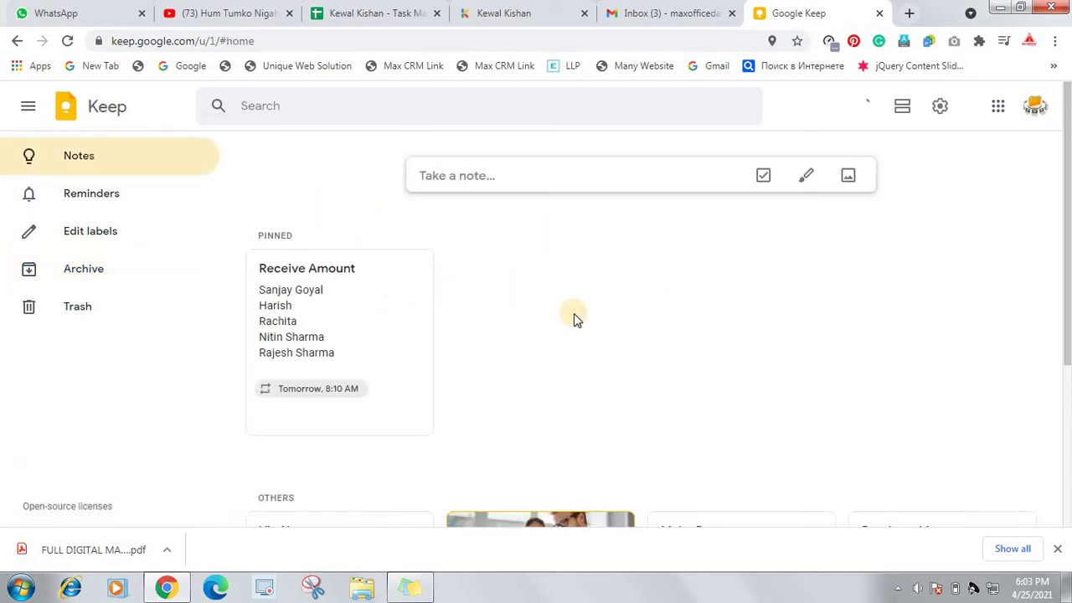
# Archive Vip Notes once more, then open and dismiss the Make Payment note's More menu
pyautogui.scroll(-3, 568, 324)
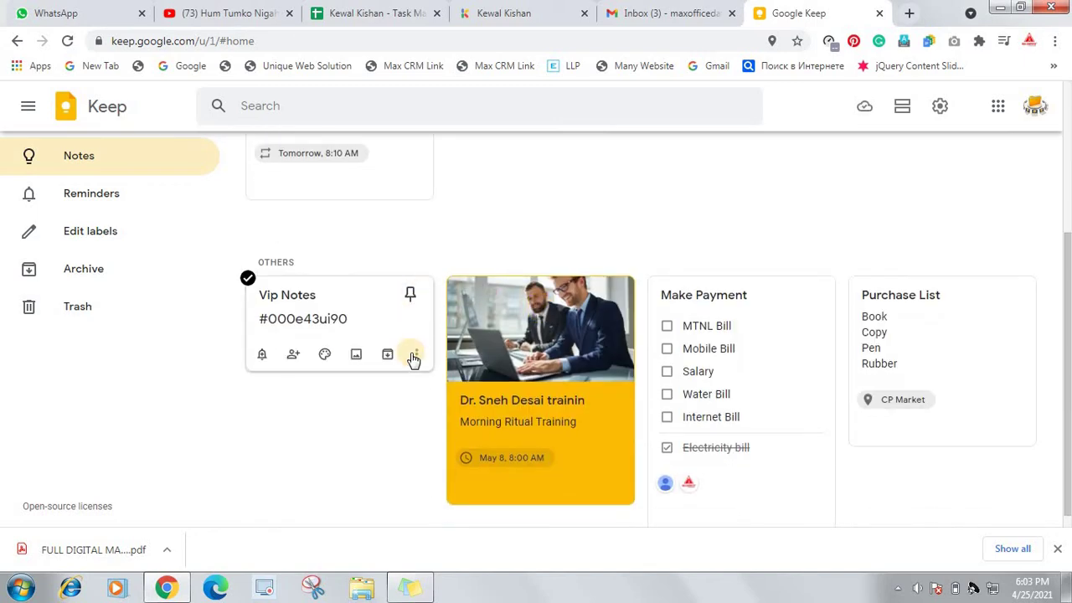
pyautogui.click(387, 356)
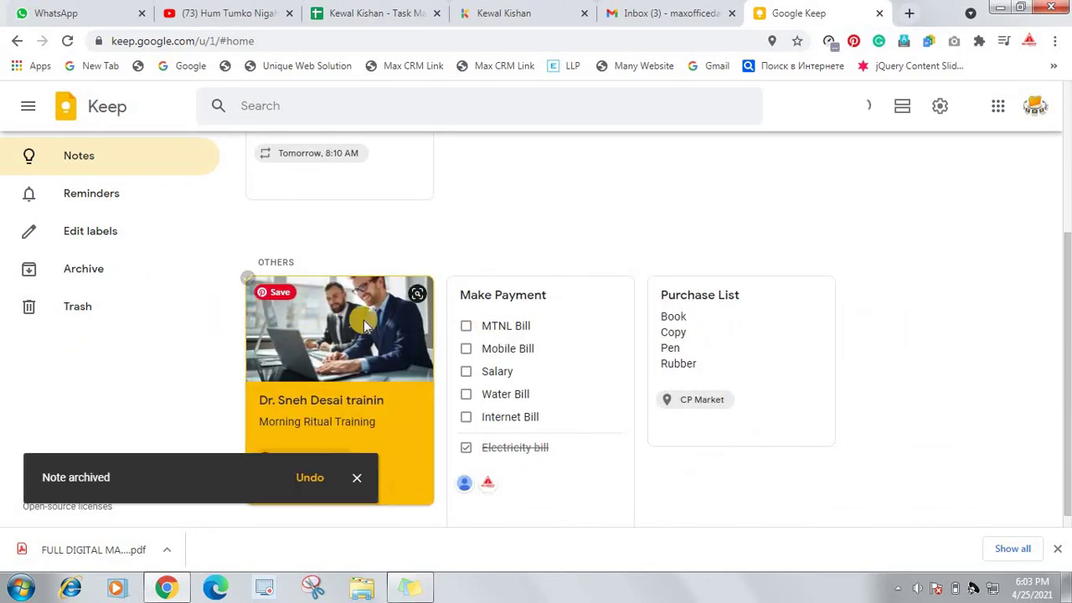
pyautogui.scroll(3, 449, 300)
pyautogui.scroll(-3, 436, 309)
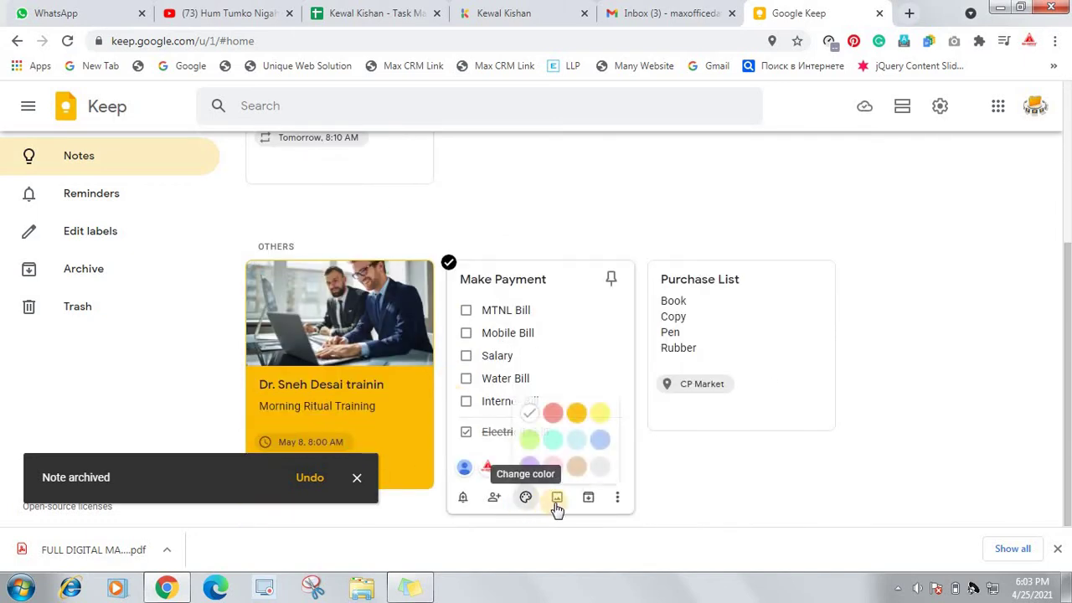
pyautogui.click(617, 497)
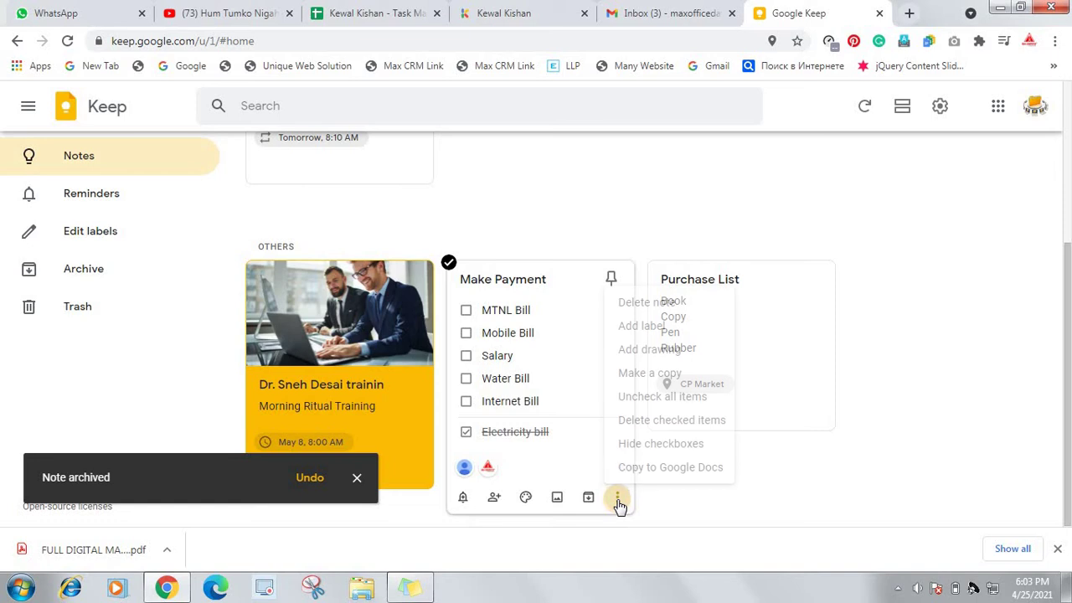
pyautogui.click(644, 230)
pyautogui.scroll(4, 636, 217)
# Create a 'Basic Course' note listing Foc, Windows and Ms-Office on separate lines and save it
pyautogui.click(624, 177)
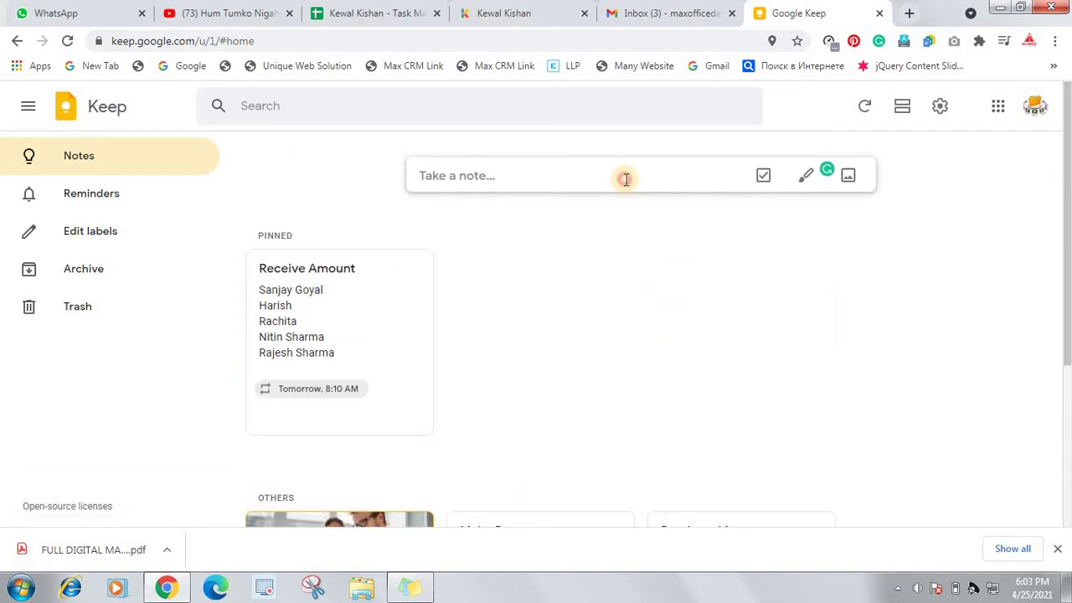
pyautogui.click(627, 168)
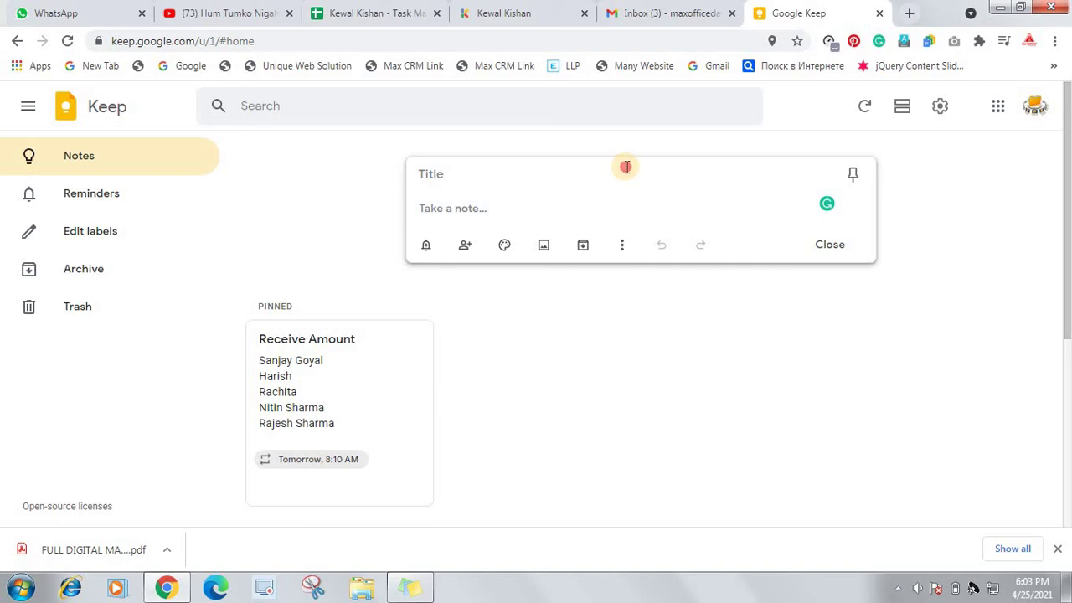
pyautogui.write('Basic Course')
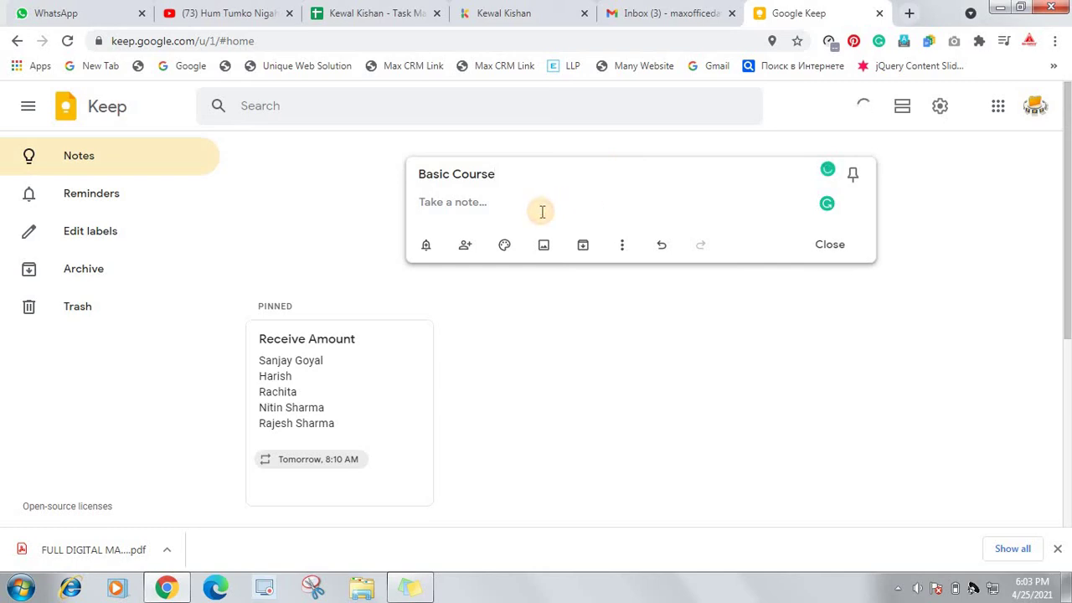
pyautogui.press('Return')
pyautogui.write('W')
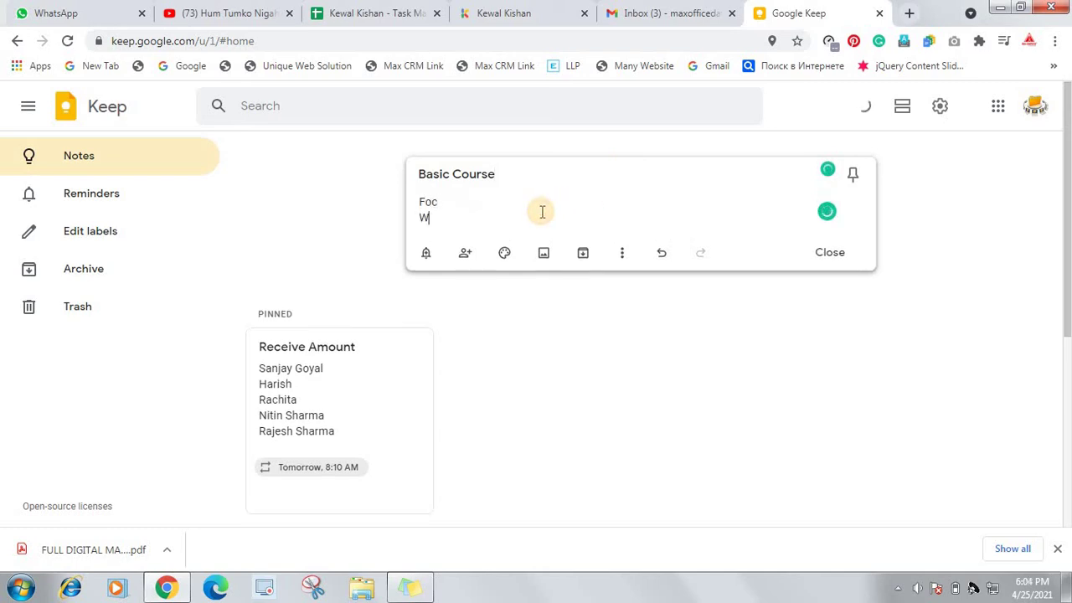
pyautogui.write('indows')
pyautogui.press('Return')
pyautogui.write('Ms-Office')
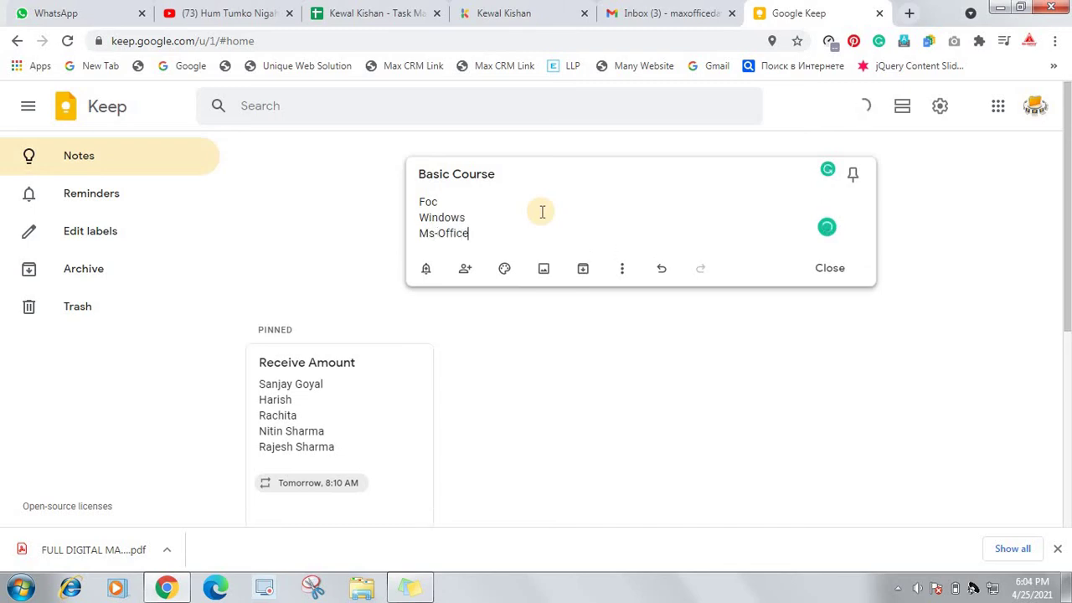
pyautogui.click(825, 269)
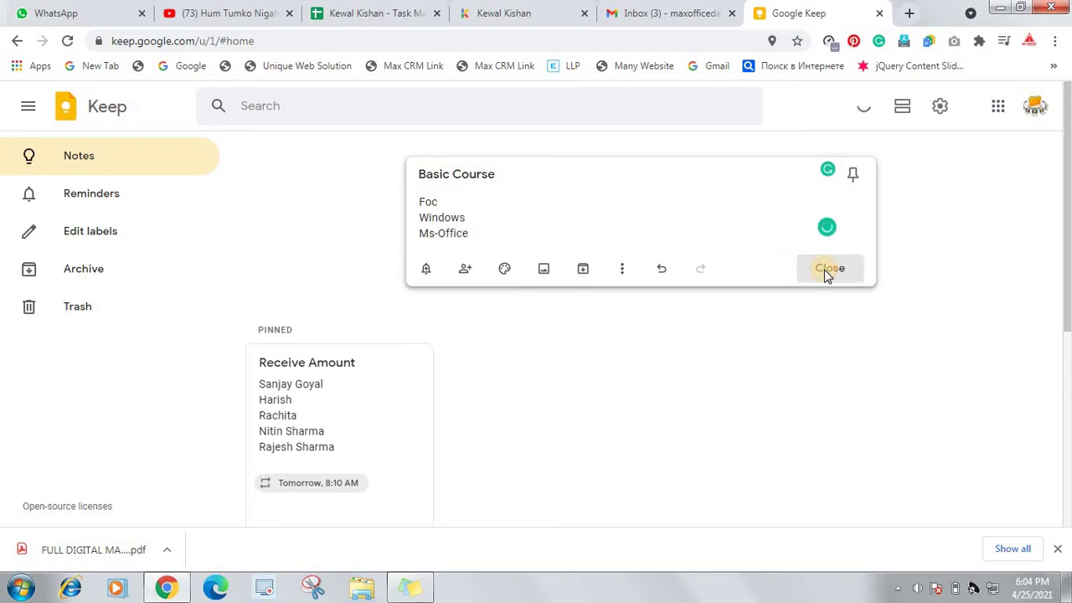
pyautogui.scroll(-3, 503, 356)
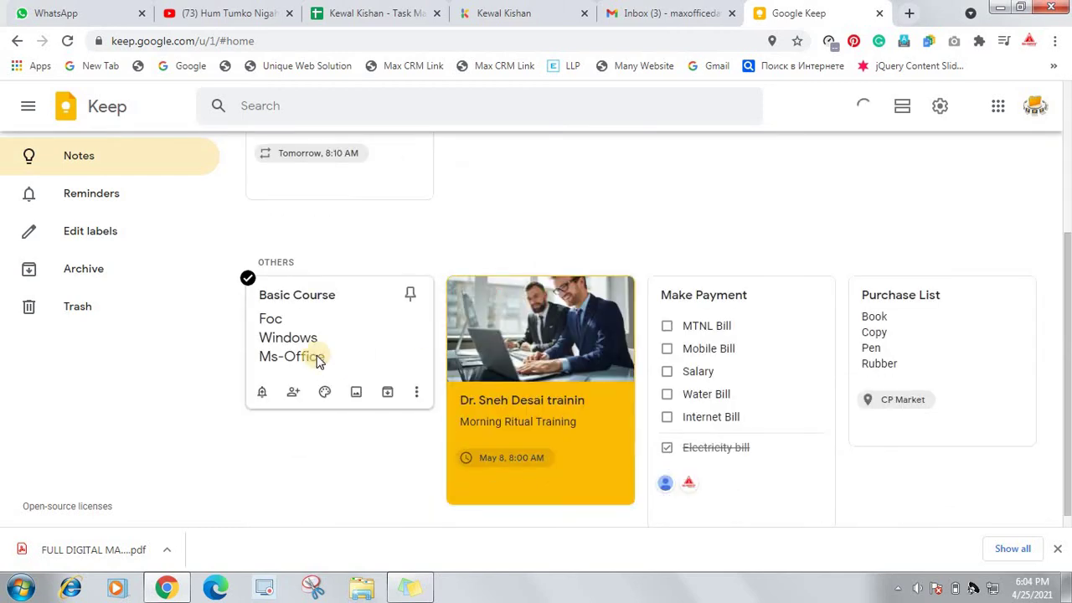
# Delete the Basic Course note, restore it with Undo, and reopen its options menu
pyautogui.click(416, 393)
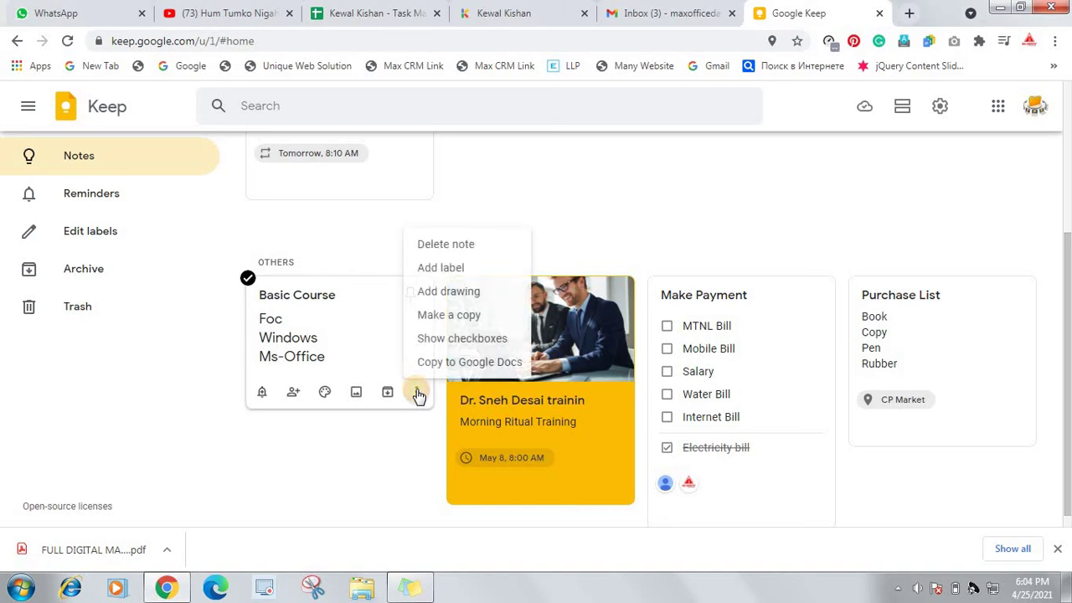
pyautogui.click(469, 253)
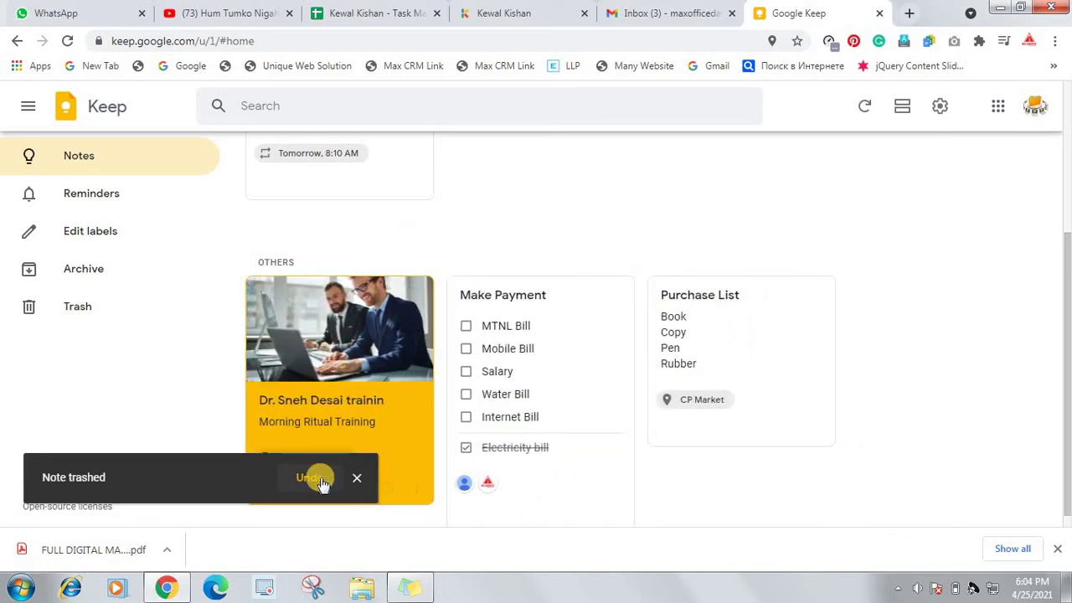
pyautogui.click(322, 477)
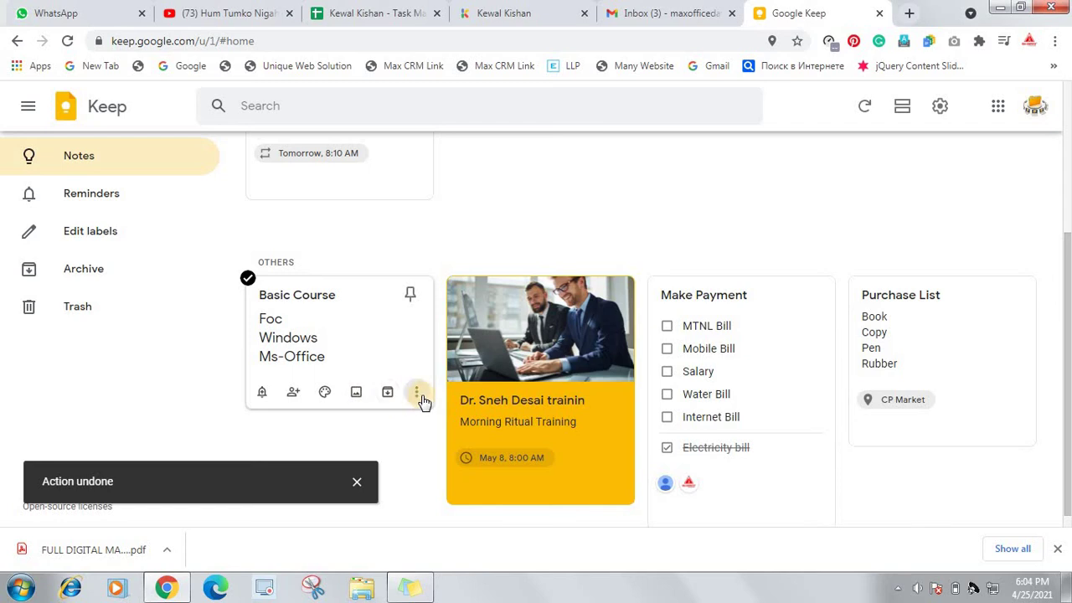
pyautogui.click(418, 393)
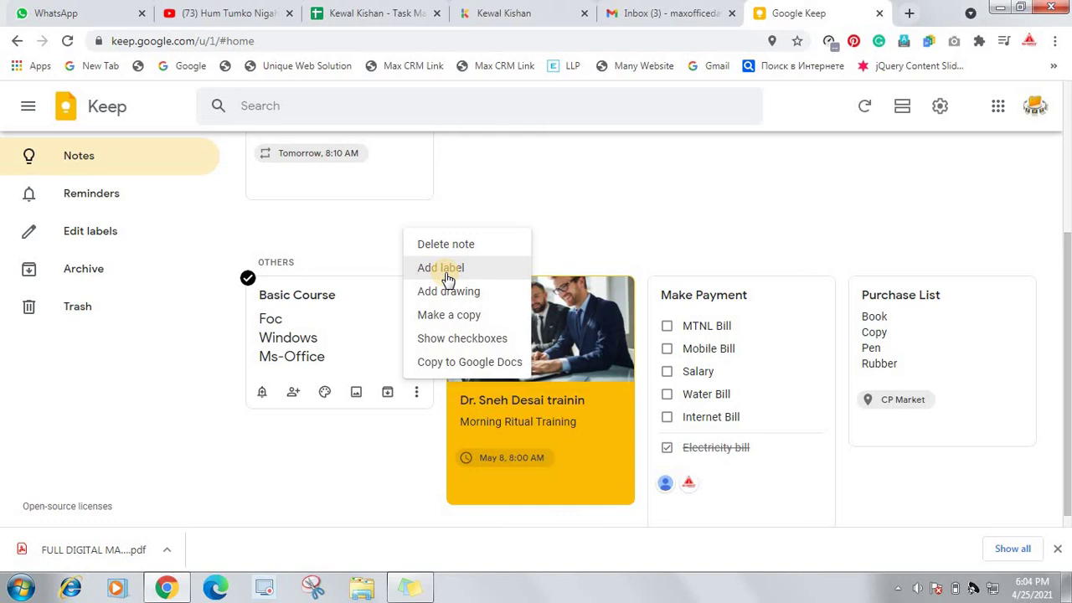
# Create the Personal and Official labels and attach both to the Basic Course note
pyautogui.click(444, 270)
pyautogui.moveTo(525, 494)
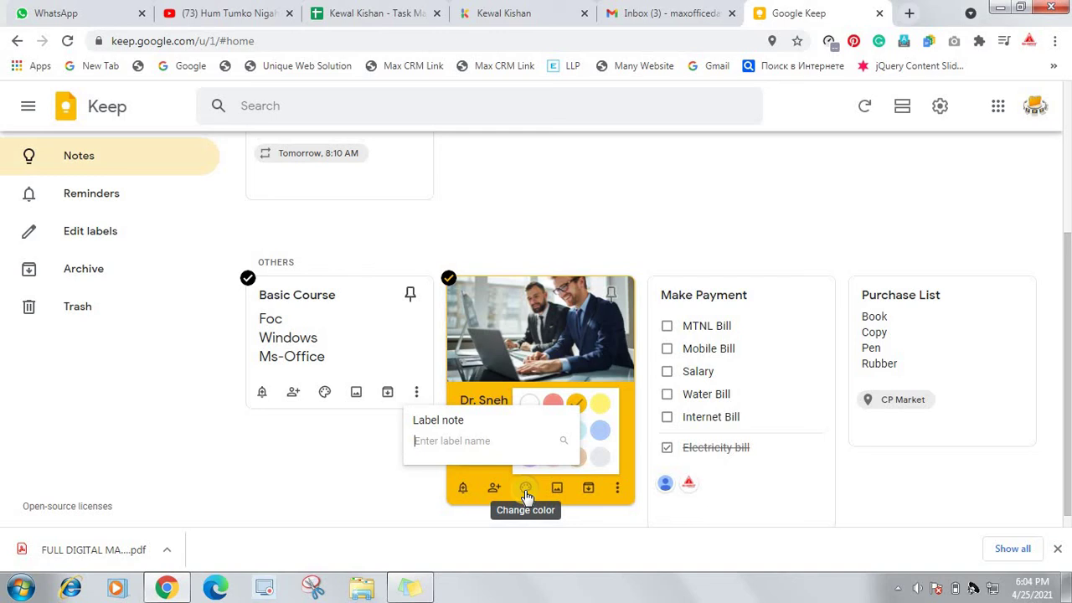
pyautogui.write('Personal')
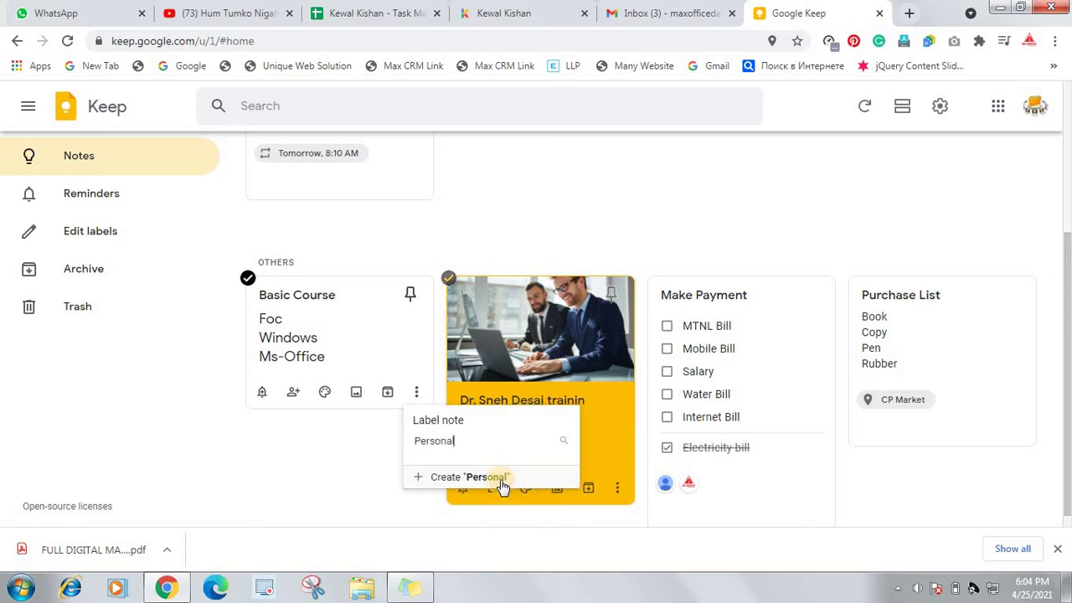
pyautogui.click(496, 477)
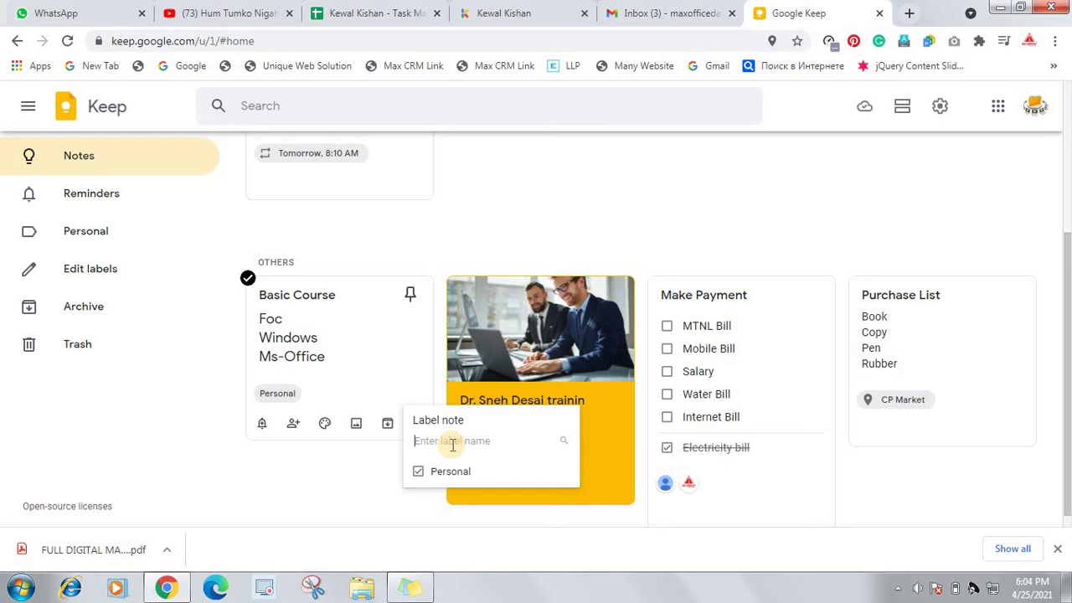
pyautogui.write('Official')
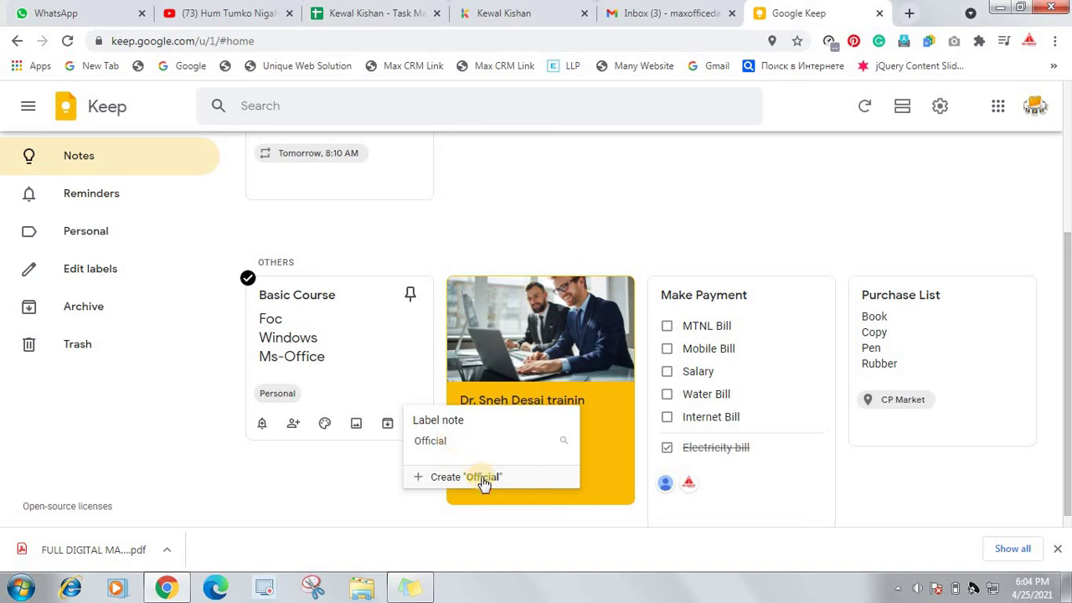
pyautogui.click(481, 477)
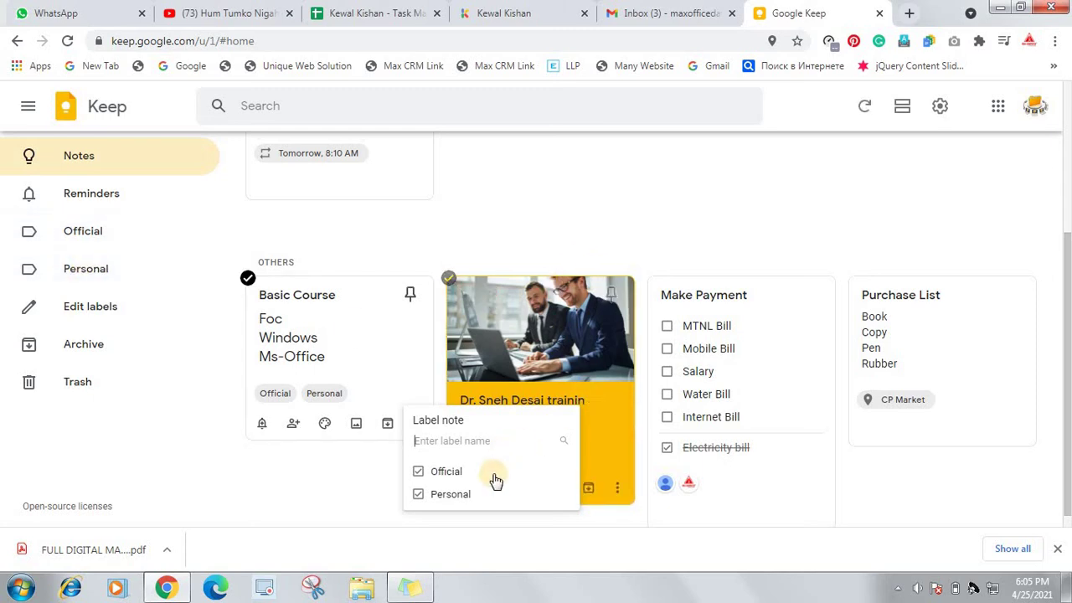
pyautogui.click(761, 220)
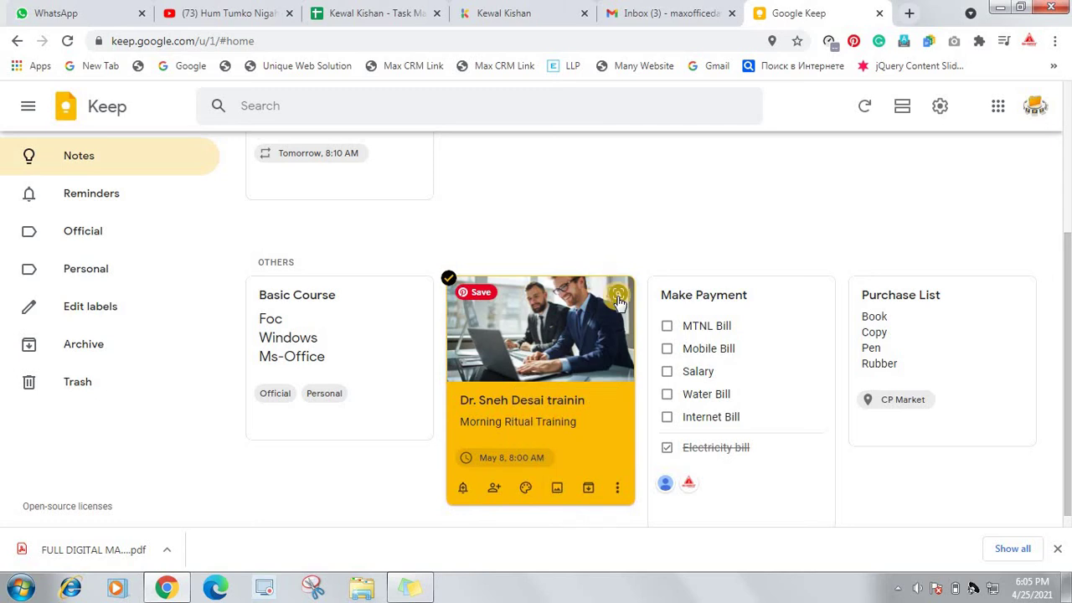
# Label the orange training note Personal and the Make Payment note Official
pyautogui.click(617, 488)
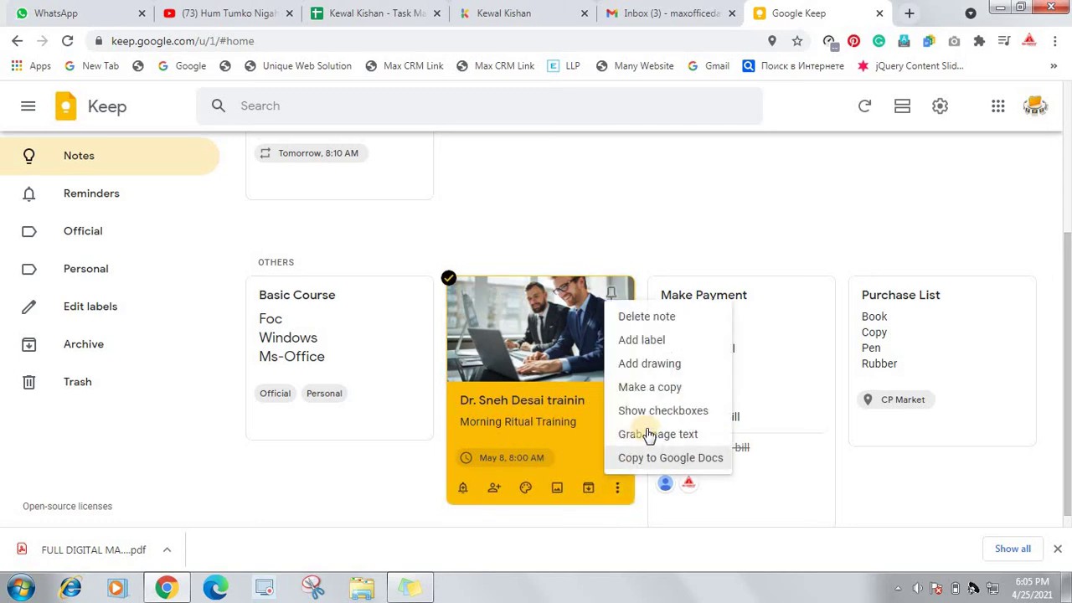
pyautogui.click(687, 343)
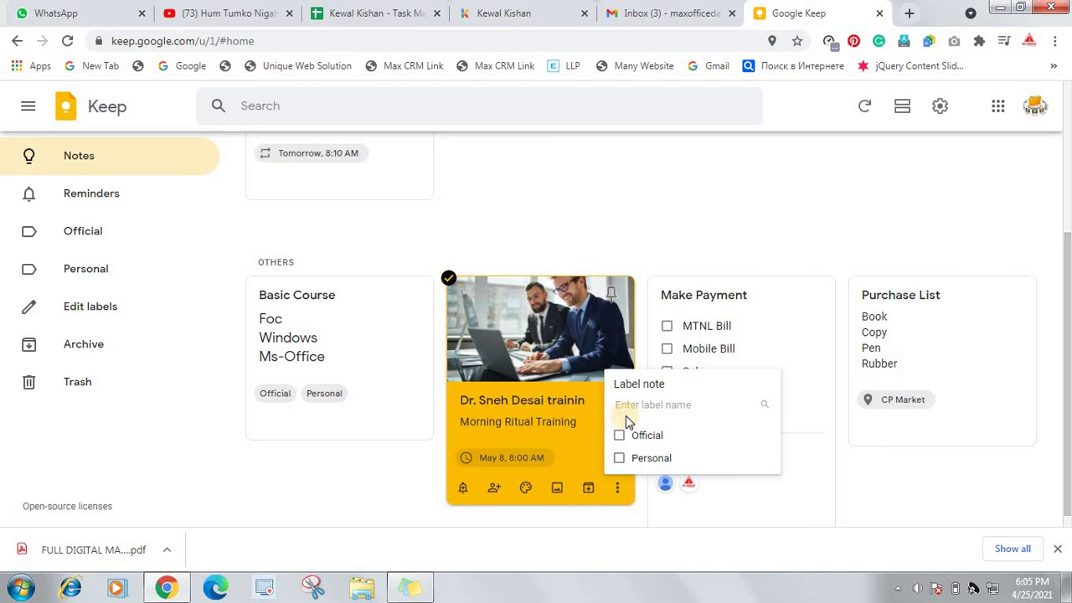
pyautogui.click(618, 459)
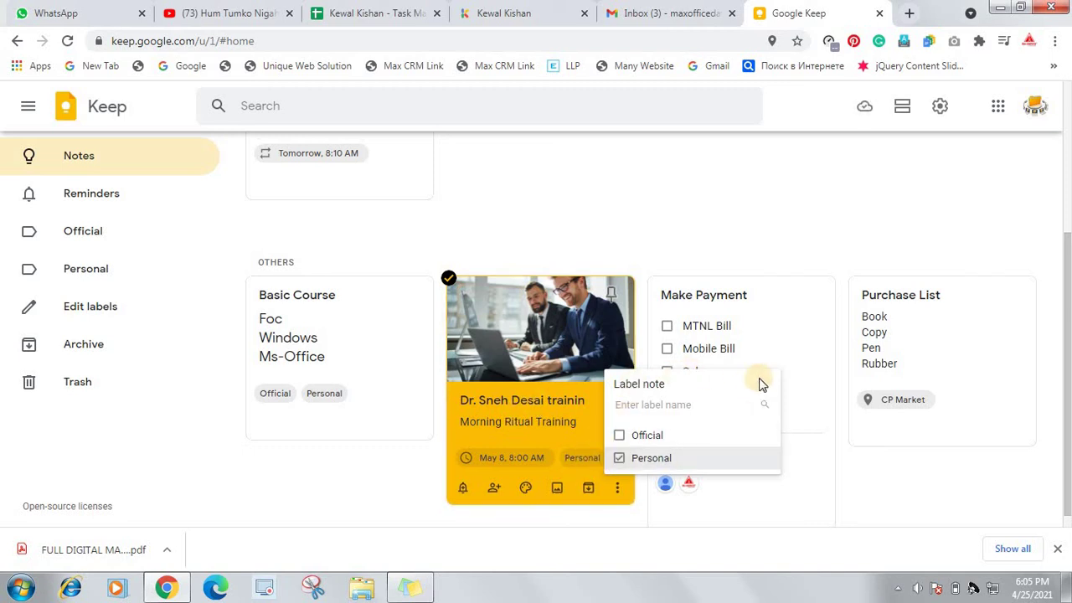
pyautogui.click(788, 245)
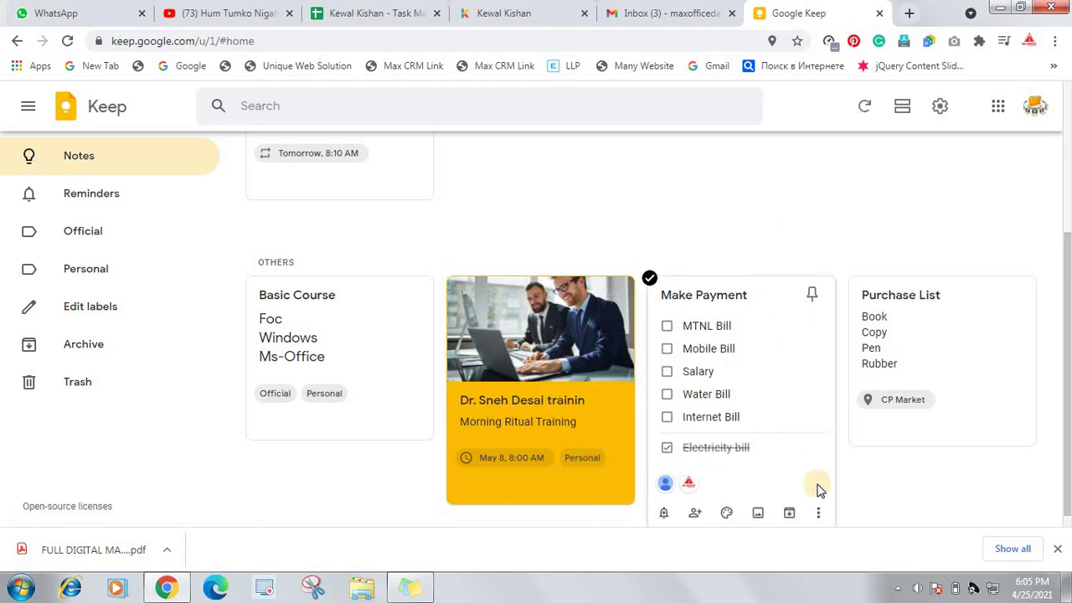
pyautogui.click(819, 513)
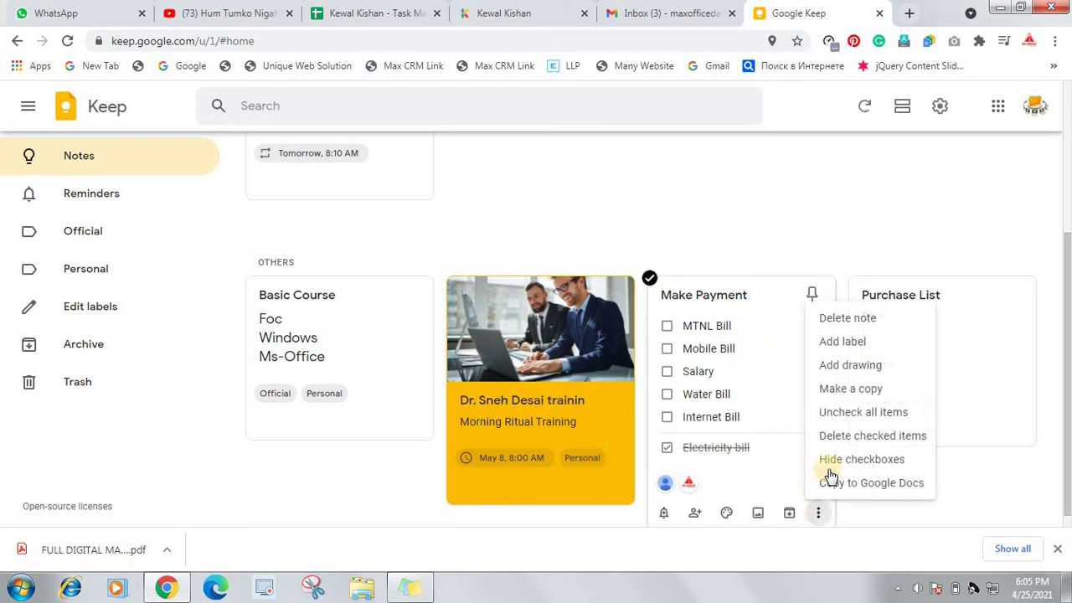
pyautogui.click(848, 342)
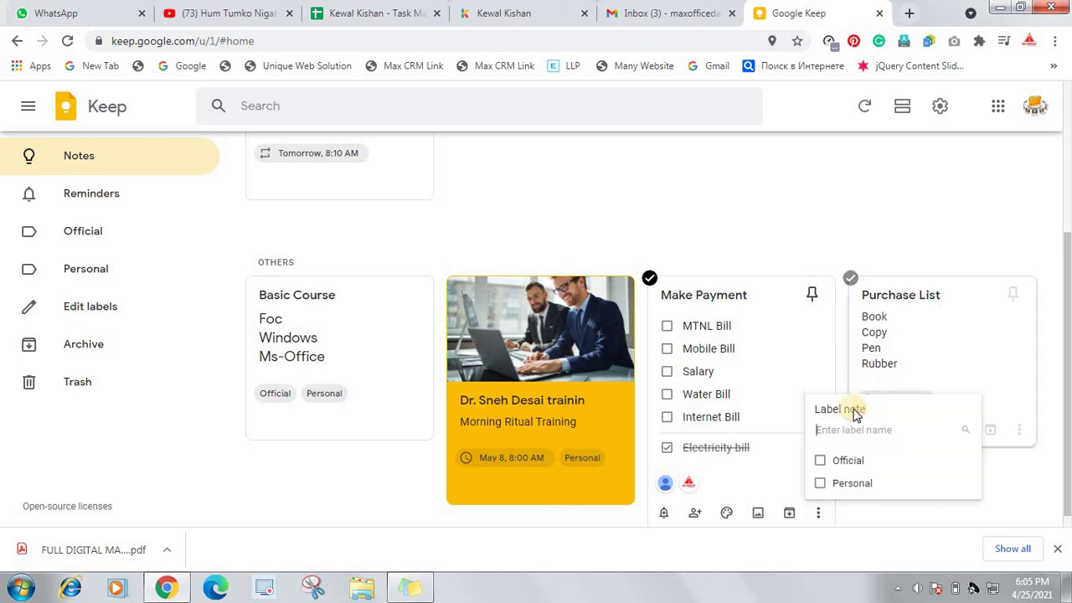
pyautogui.click(820, 461)
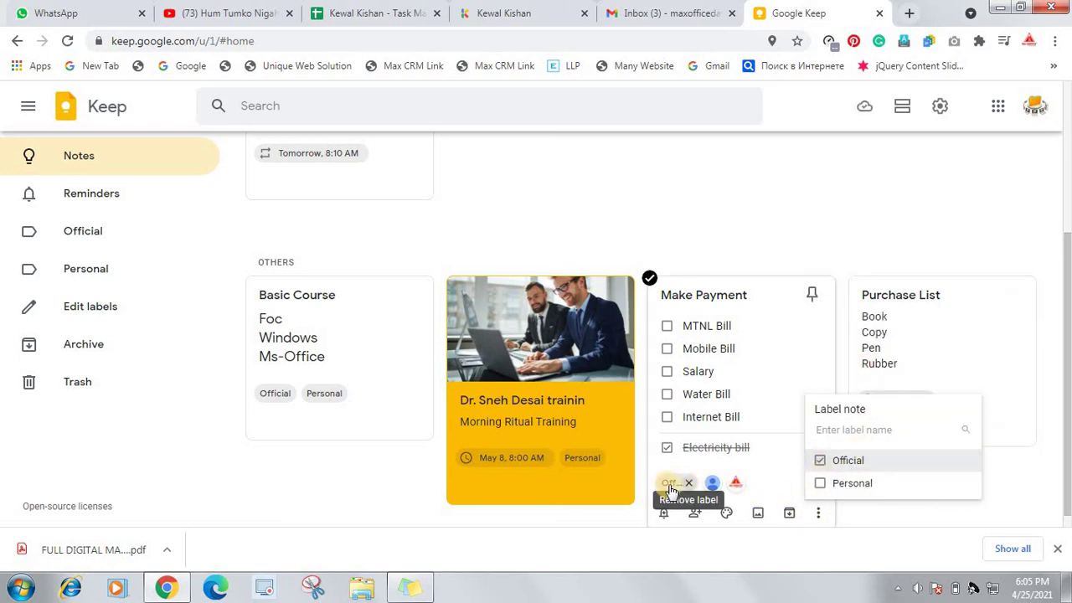
pyautogui.click(841, 241)
# Label the Purchase List note Personal
pyautogui.moveTo(991, 407)
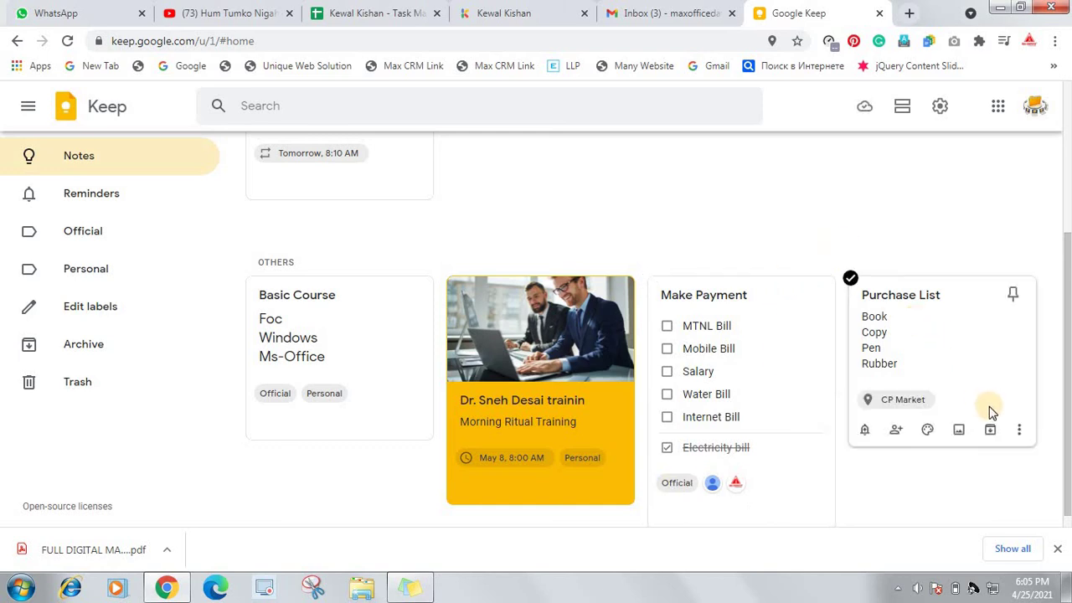
pyautogui.click(1019, 431)
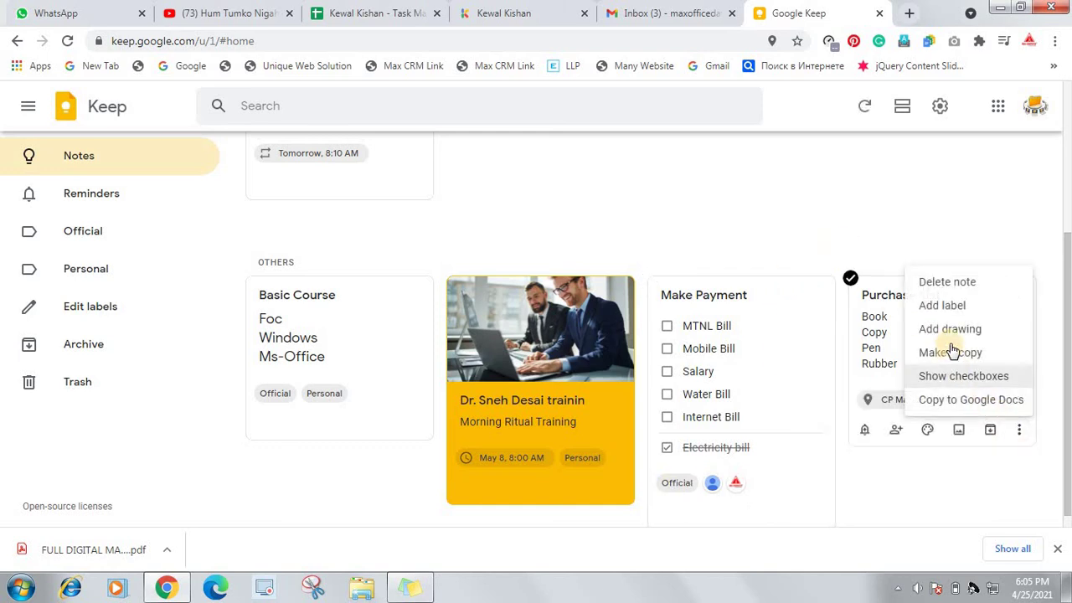
pyautogui.click(962, 312)
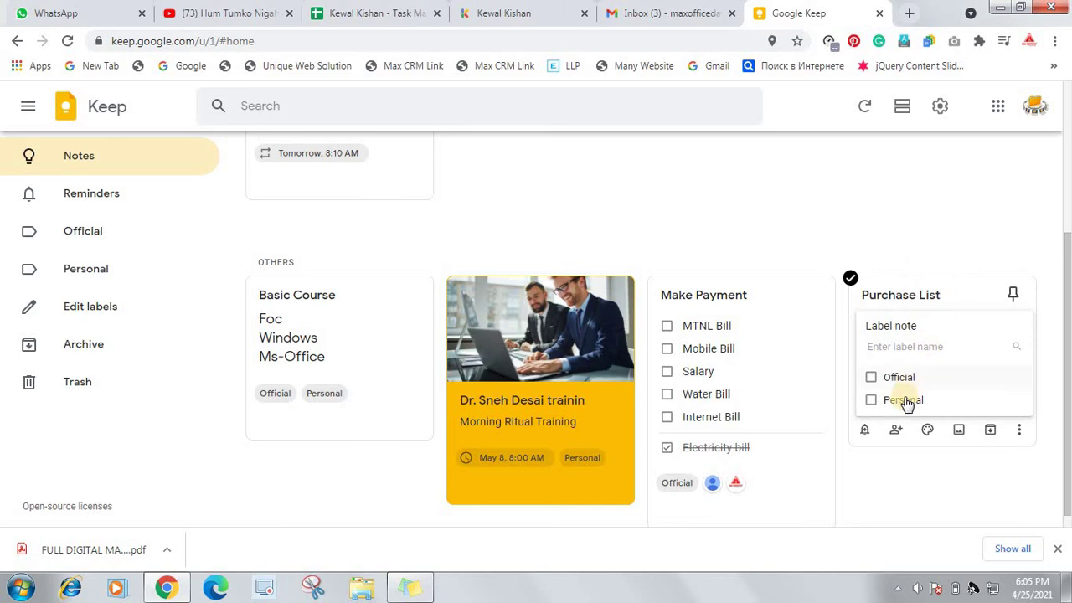
pyautogui.click(871, 400)
pyautogui.click(780, 232)
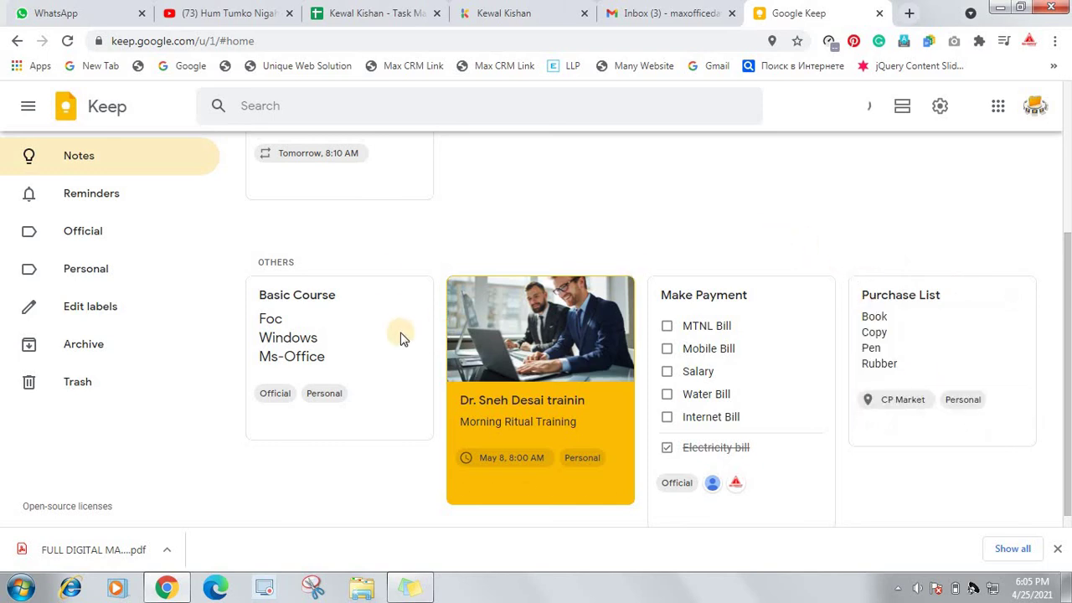
pyautogui.scroll(2, 376, 335)
pyautogui.scroll(-2, 376, 378)
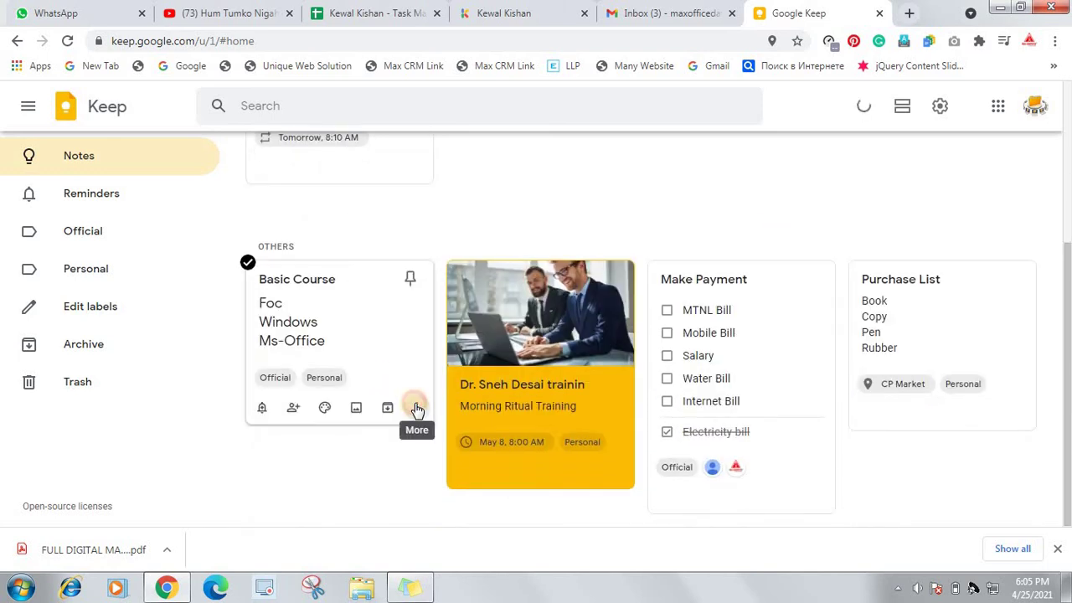
pyautogui.click(417, 407)
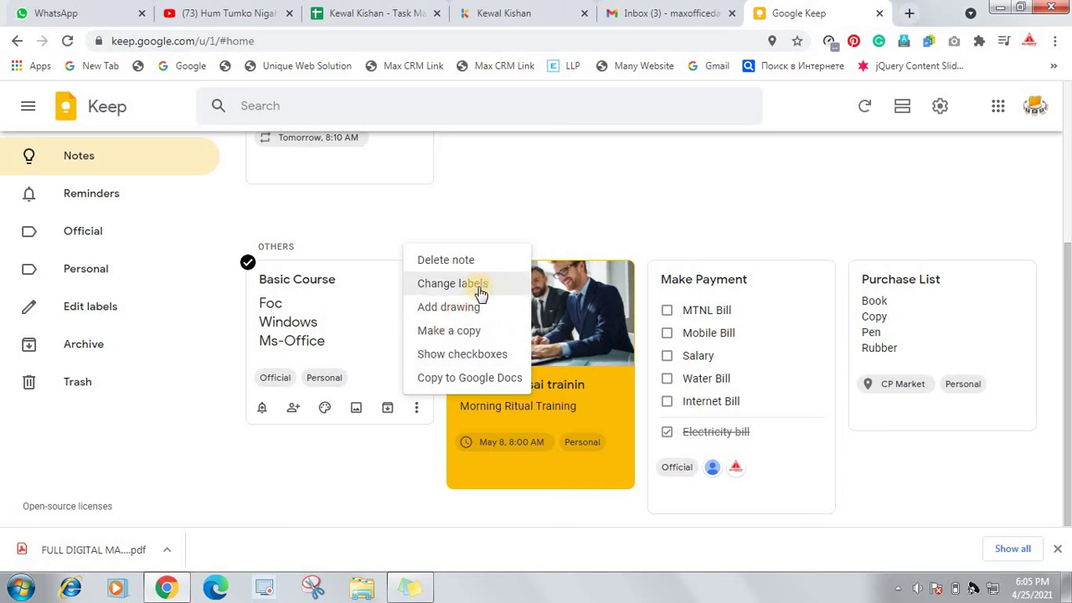
pyautogui.click(470, 285)
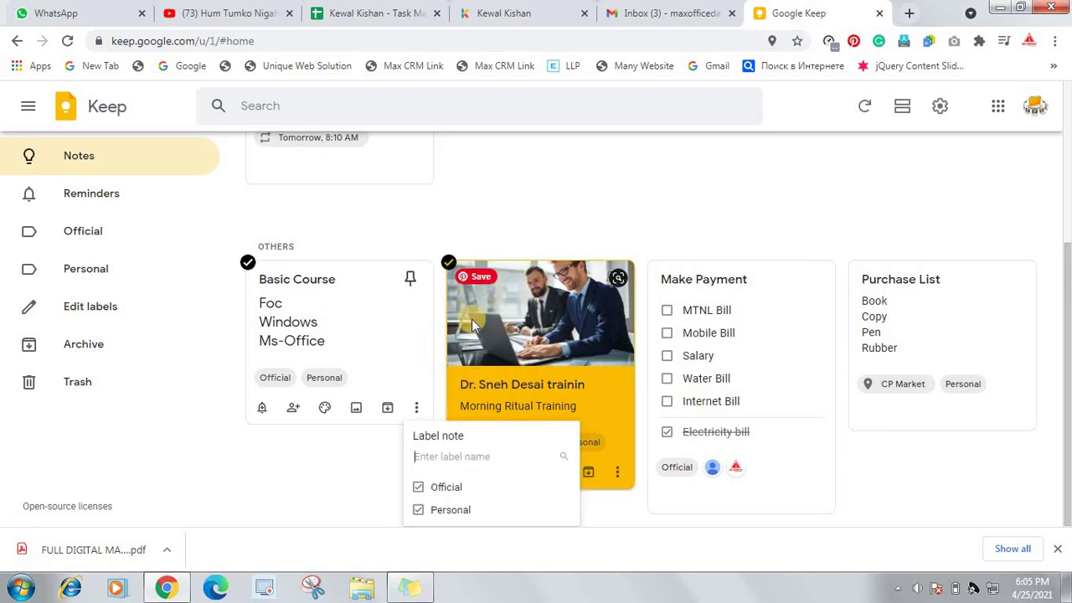
pyautogui.click(429, 253)
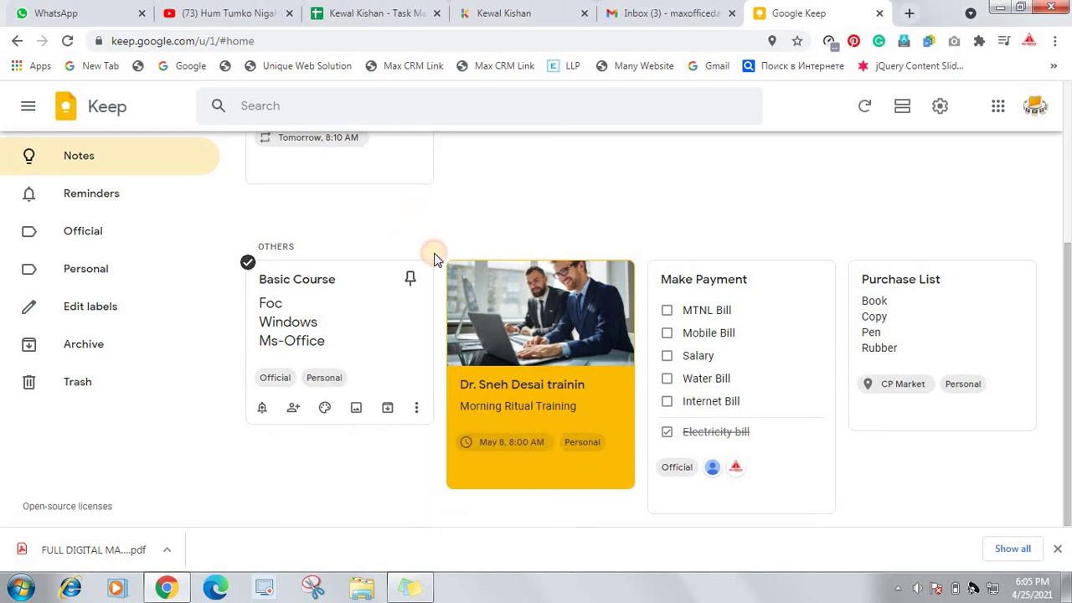
pyautogui.scroll(2, 417, 272)
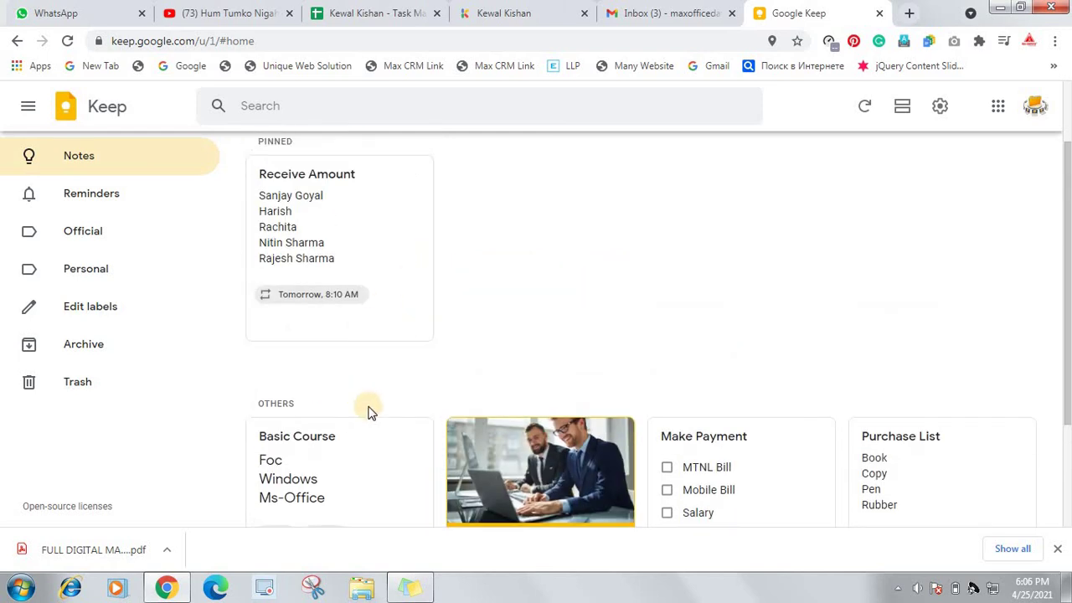
pyautogui.scroll(-2, 351, 406)
pyautogui.click(416, 406)
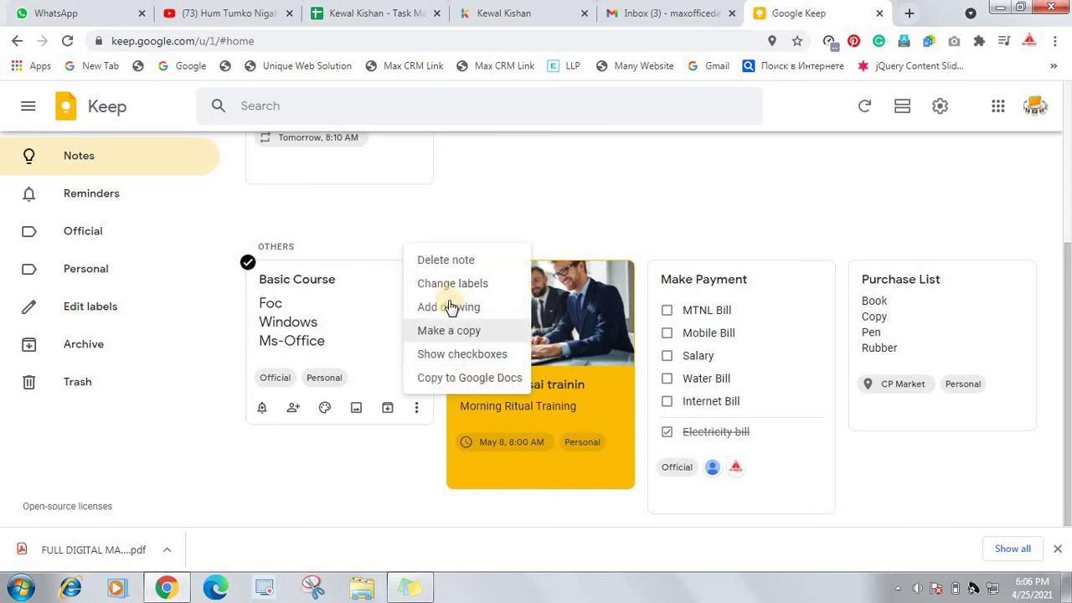
pyautogui.click(494, 216)
pyautogui.scroll(2, 407, 276)
pyautogui.scroll(1, 415, 289)
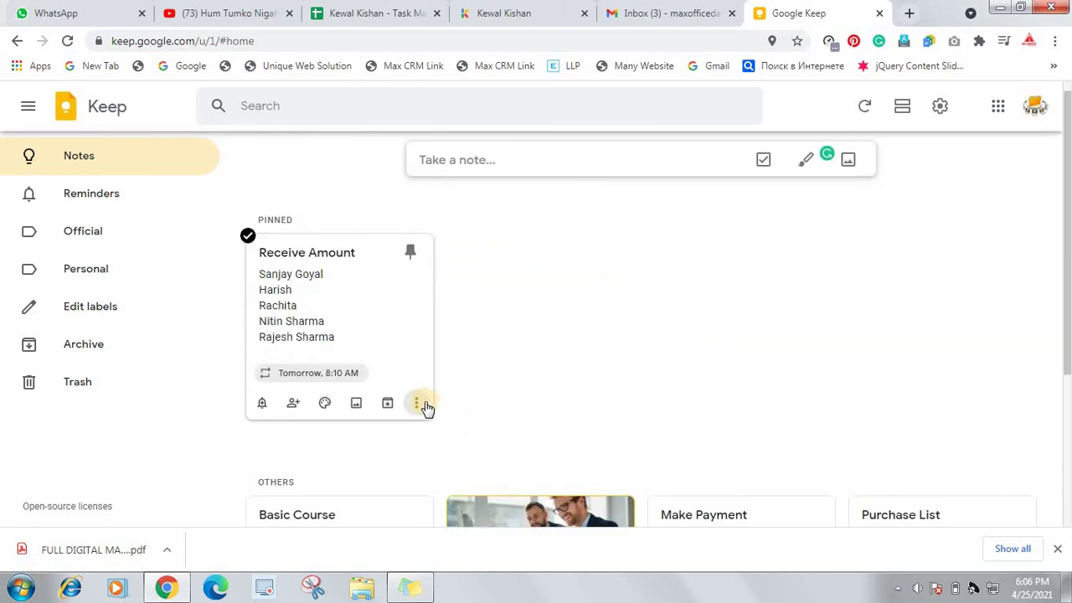
pyautogui.click(416, 403)
pyautogui.click(441, 279)
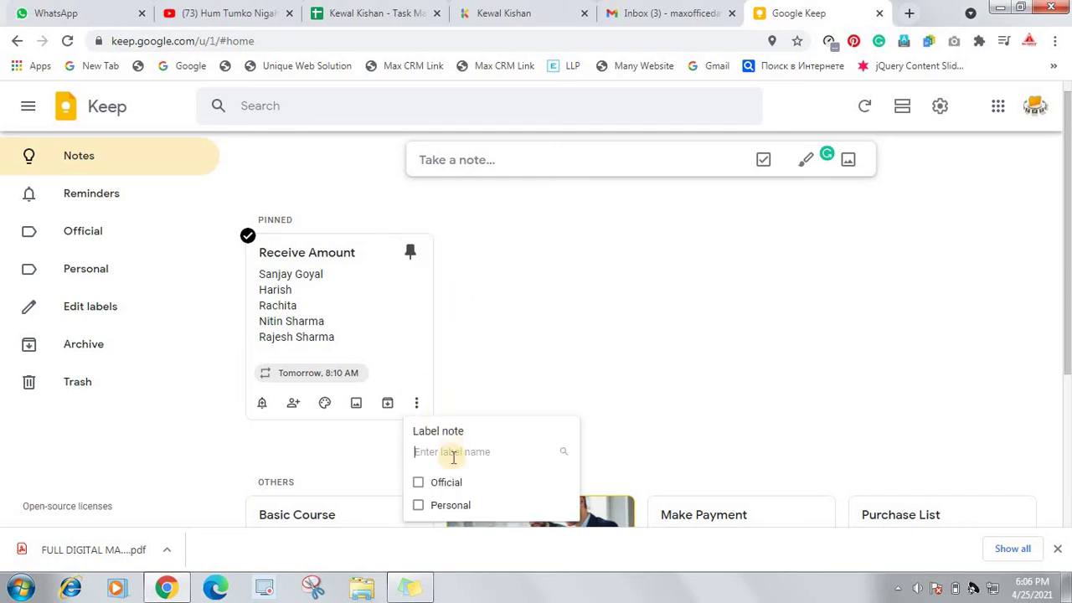
pyautogui.click(419, 482)
pyautogui.click(575, 347)
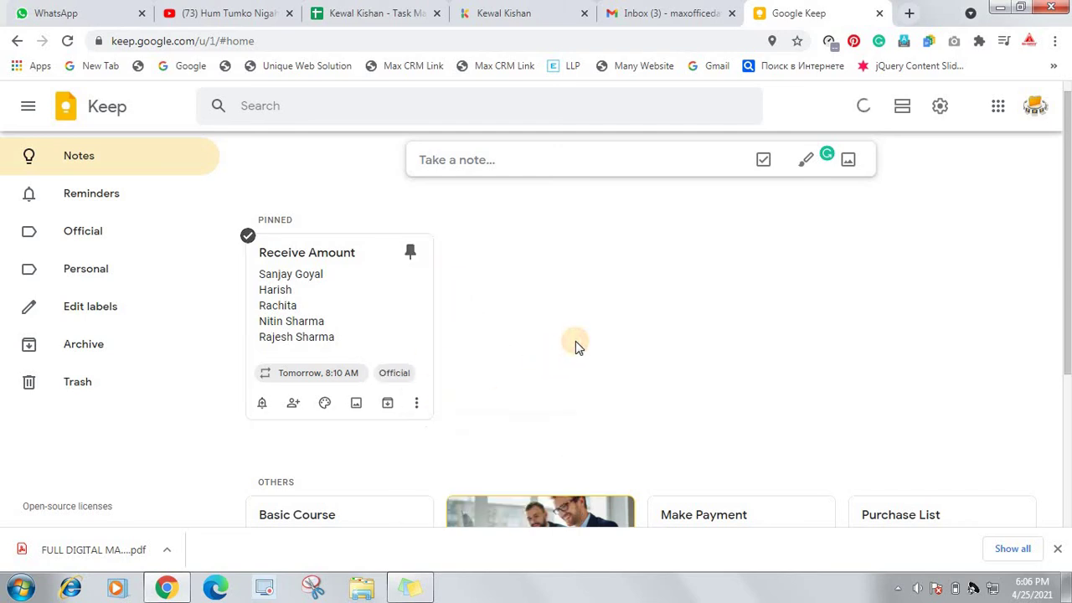
pyautogui.scroll(-1, 509, 359)
pyautogui.scroll(1, 42, 204)
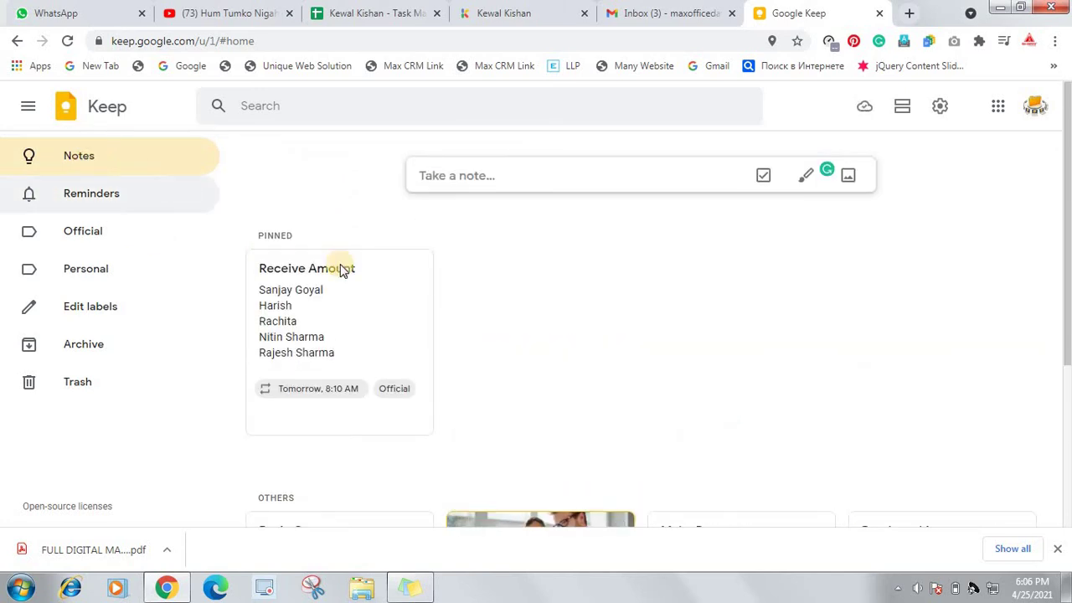
pyautogui.scroll(-3, 342, 268)
pyautogui.scroll(3, 437, 224)
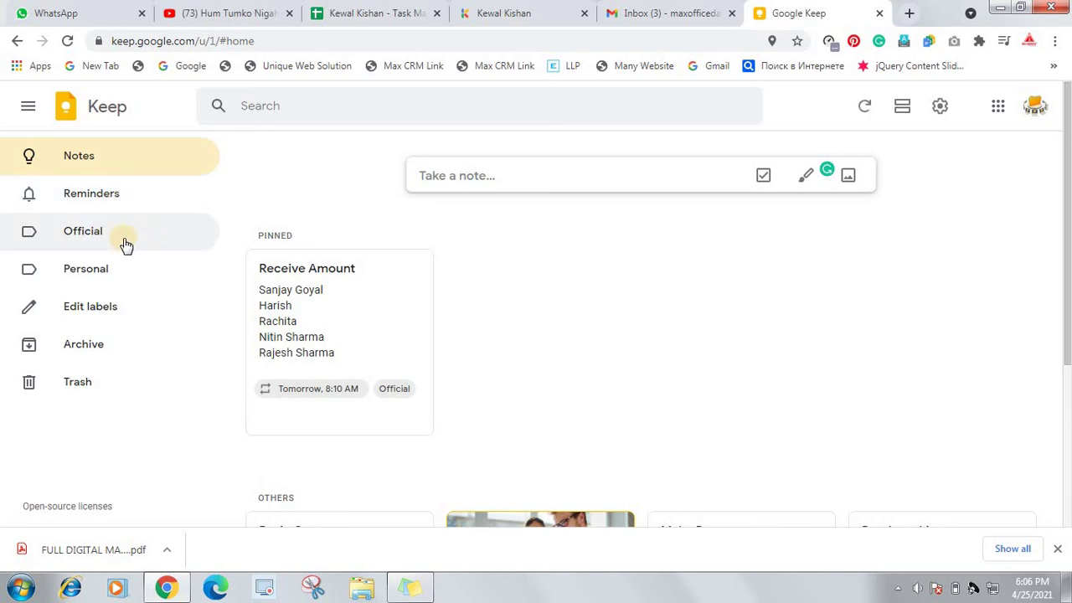
# Browse the Reminders view and the notes labelled Official
pyautogui.click(94, 199)
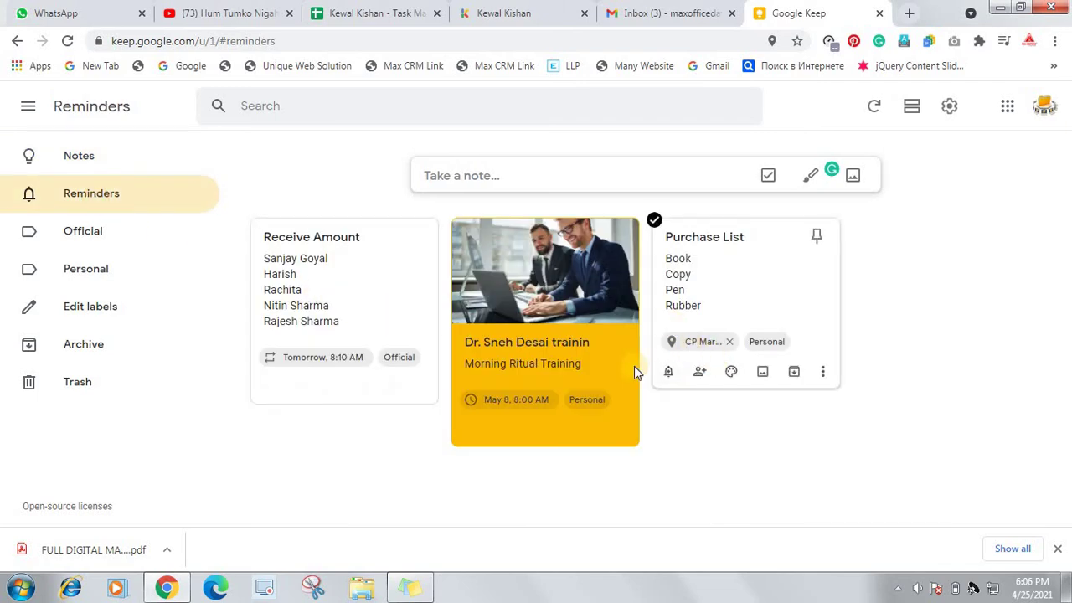
pyautogui.click(75, 243)
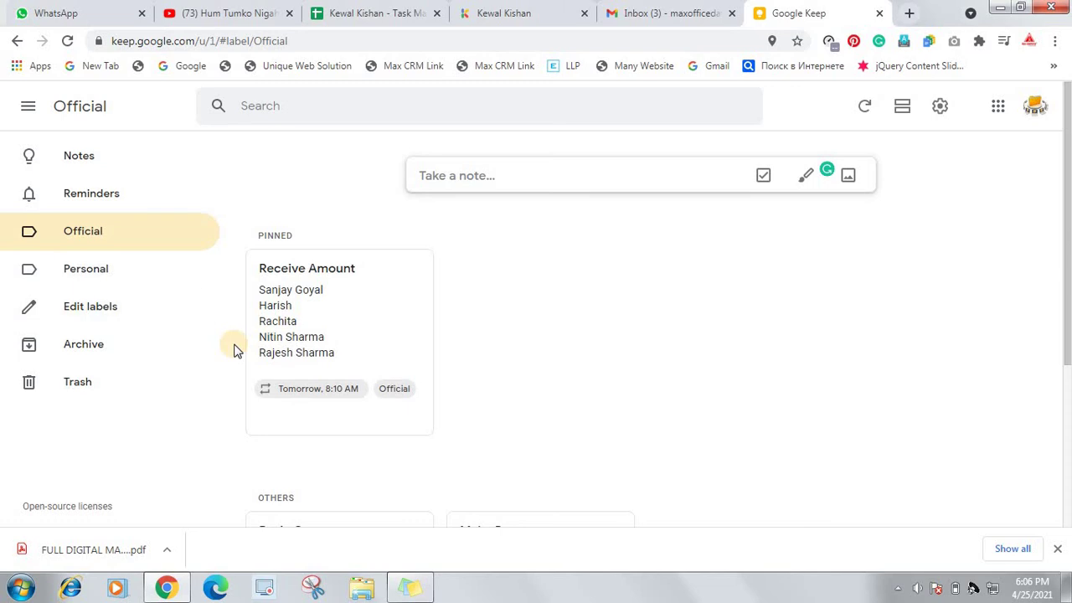
pyautogui.scroll(-2, 234, 350)
pyautogui.scroll(-1, 233, 350)
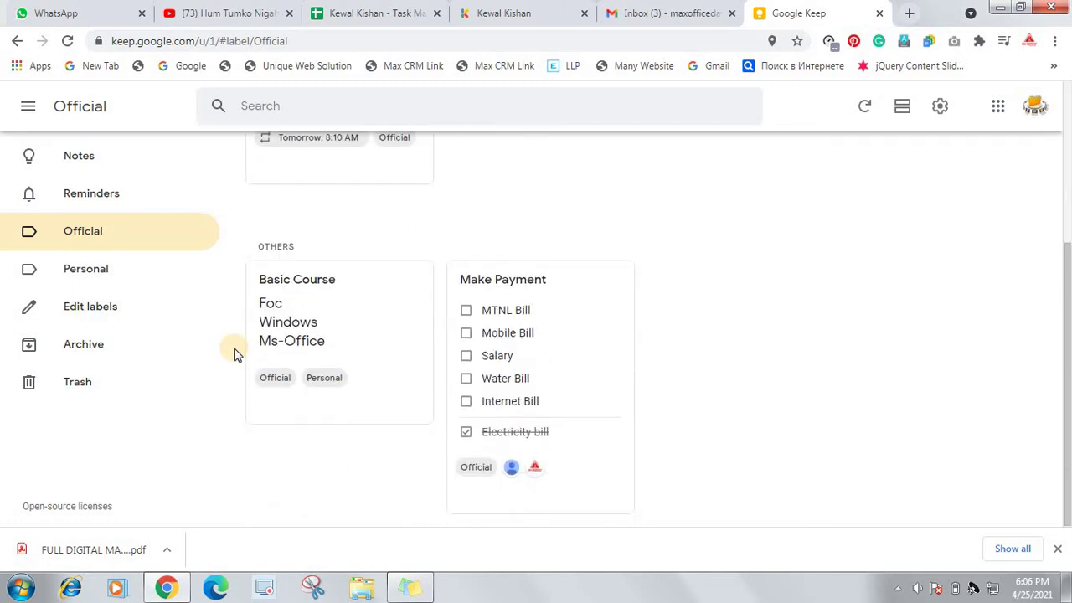
pyautogui.scroll(3, 360, 322)
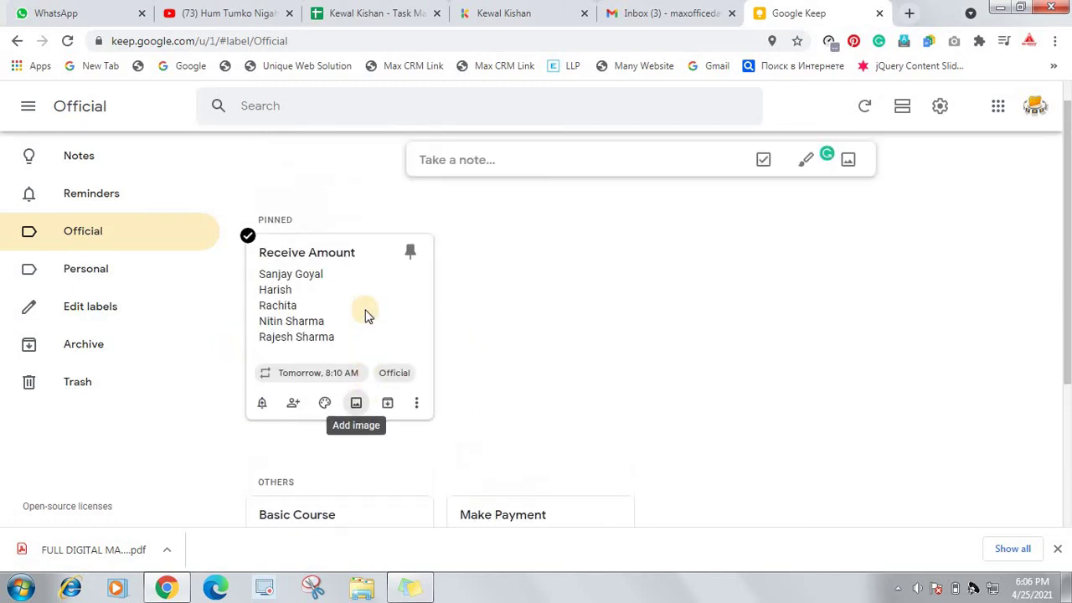
pyautogui.scroll(-1, 378, 316)
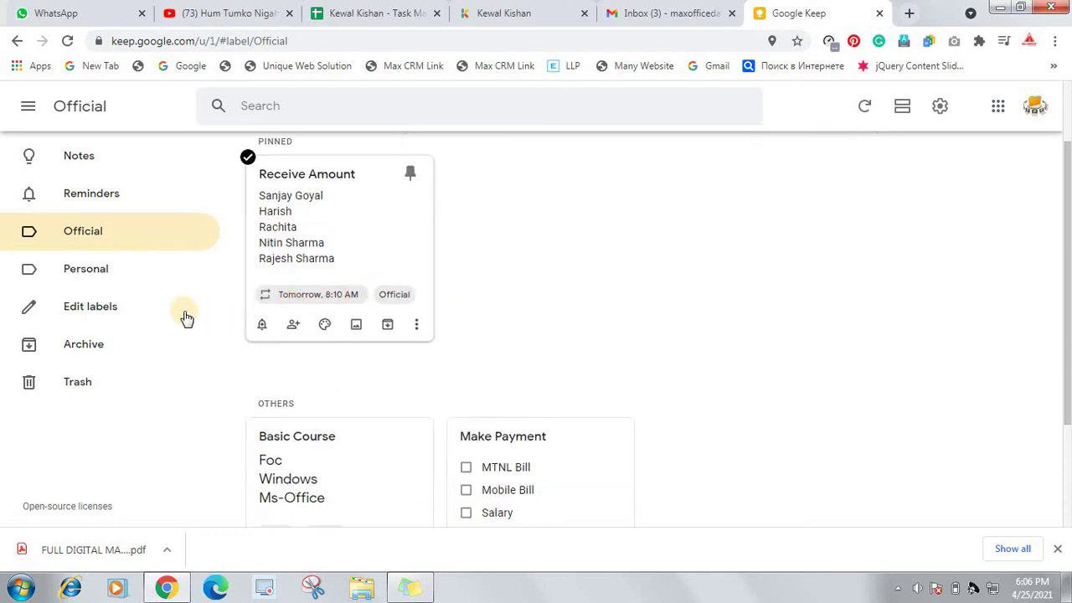
# Check the Personal view, then remove the Personal label from Basic Course under Official
pyautogui.click(111, 283)
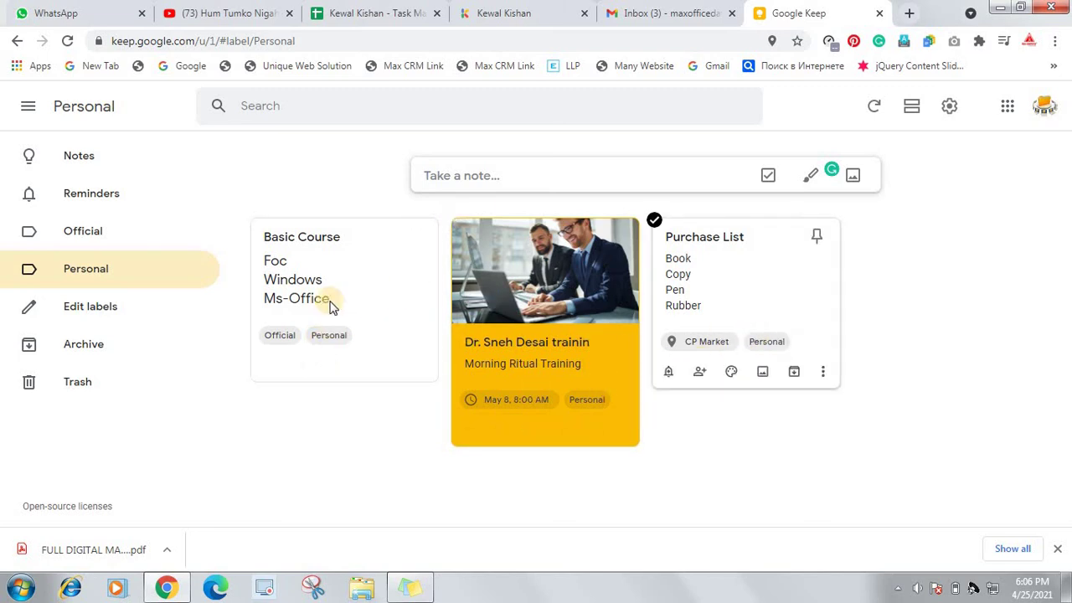
pyautogui.click(107, 241)
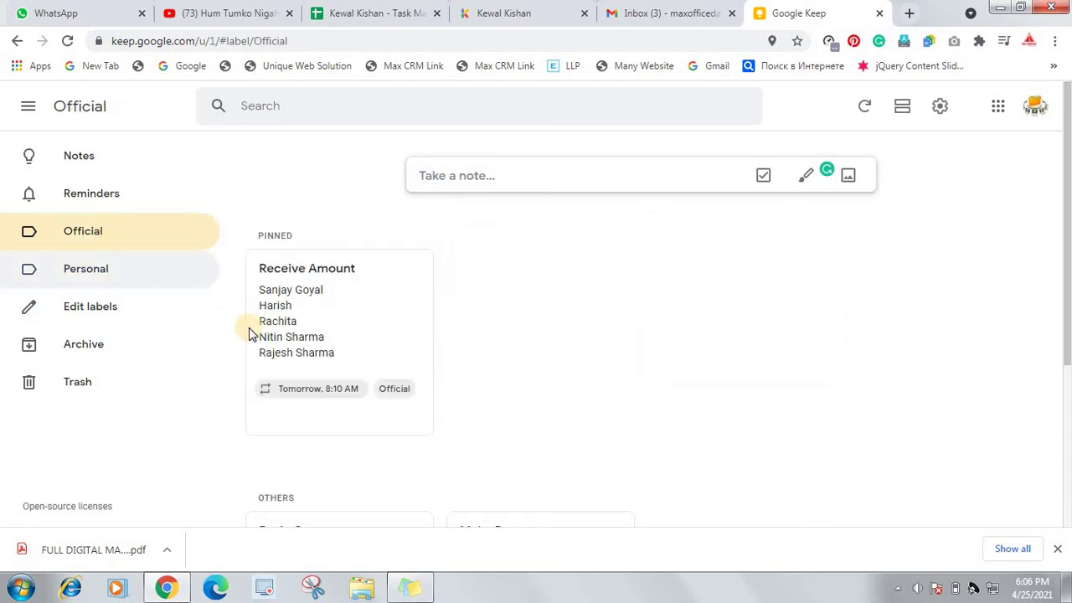
pyautogui.scroll(-3, 199, 421)
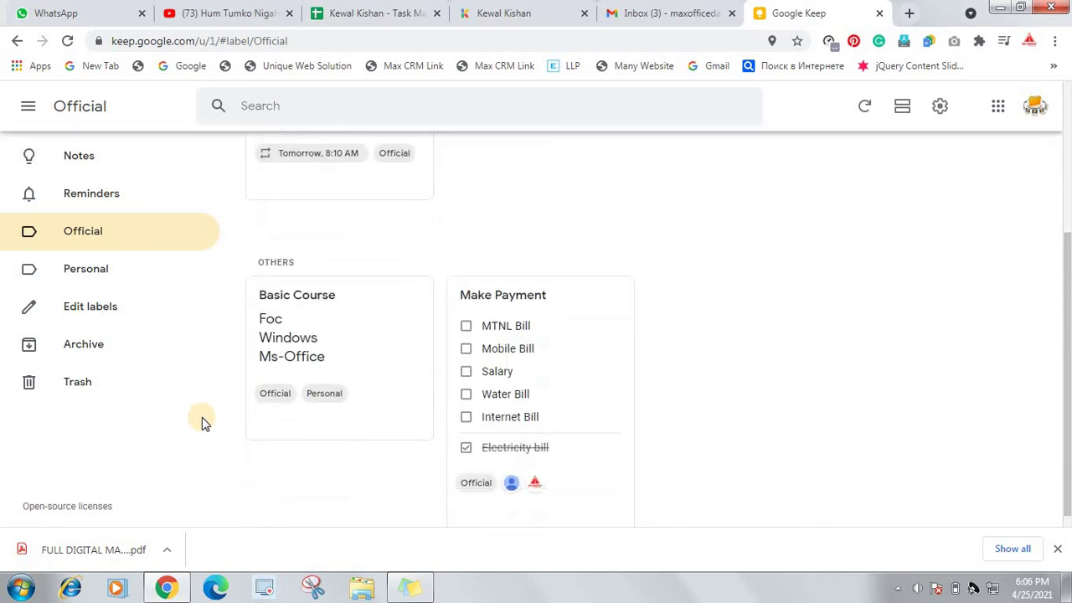
pyautogui.scroll(-1, 260, 377)
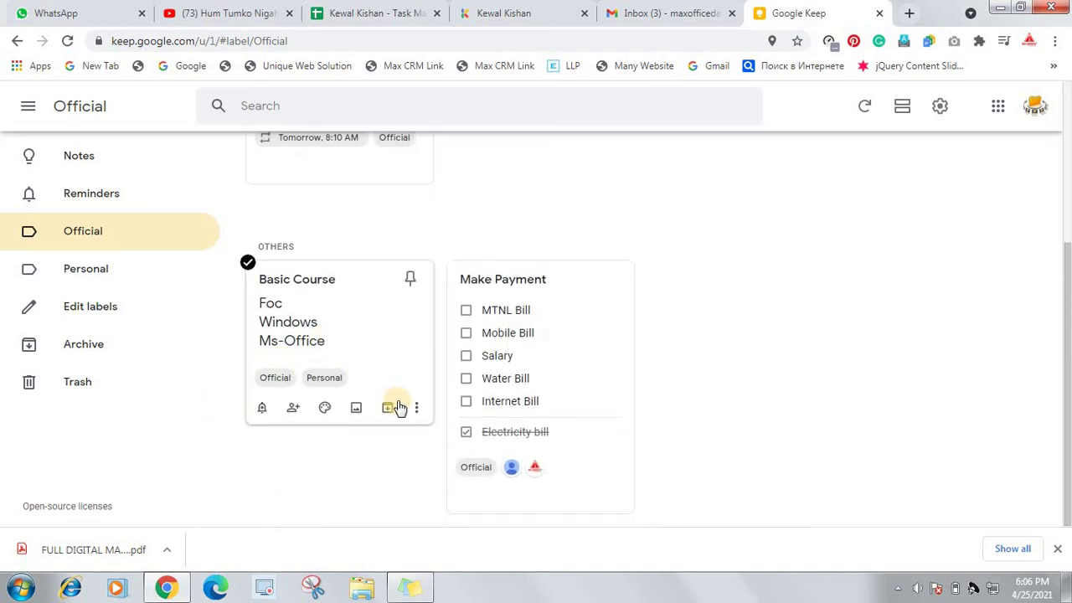
pyautogui.click(341, 383)
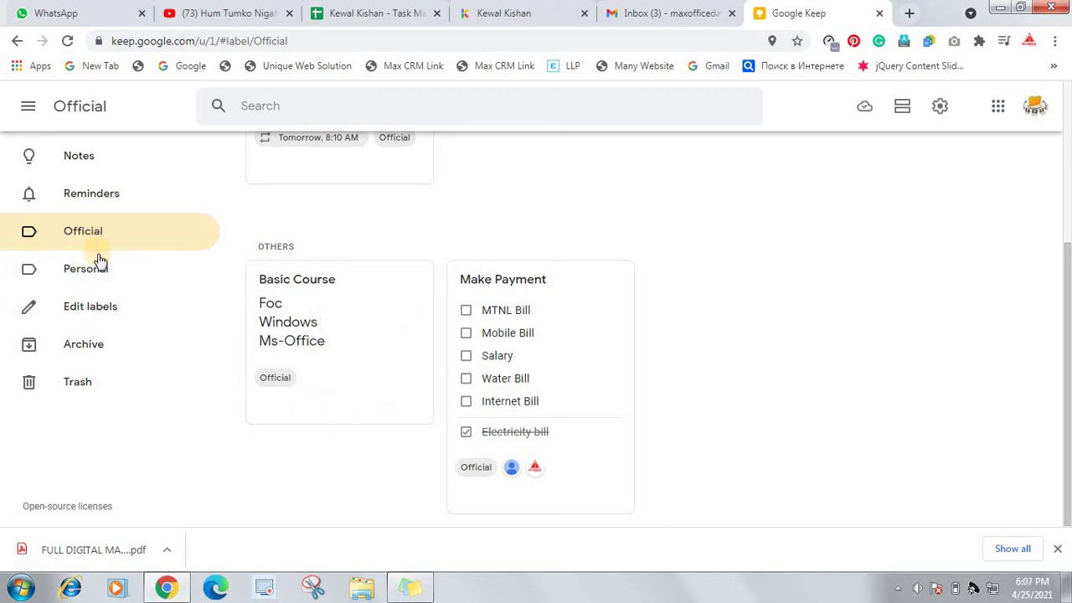
# Unpin the Receive Amount note in the Official label view
pyautogui.click(108, 283)
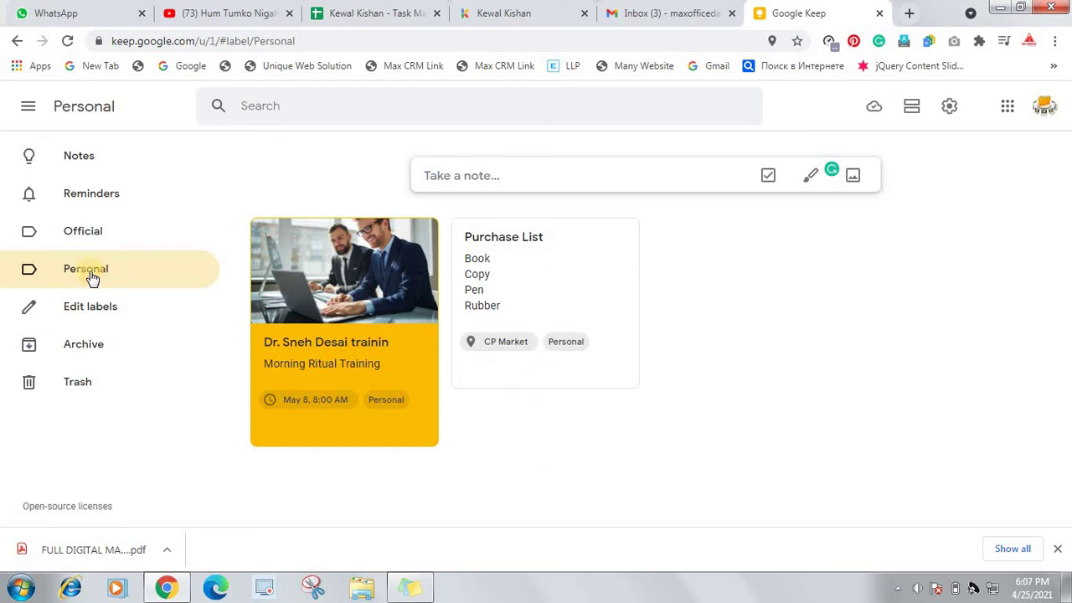
pyautogui.click(84, 240)
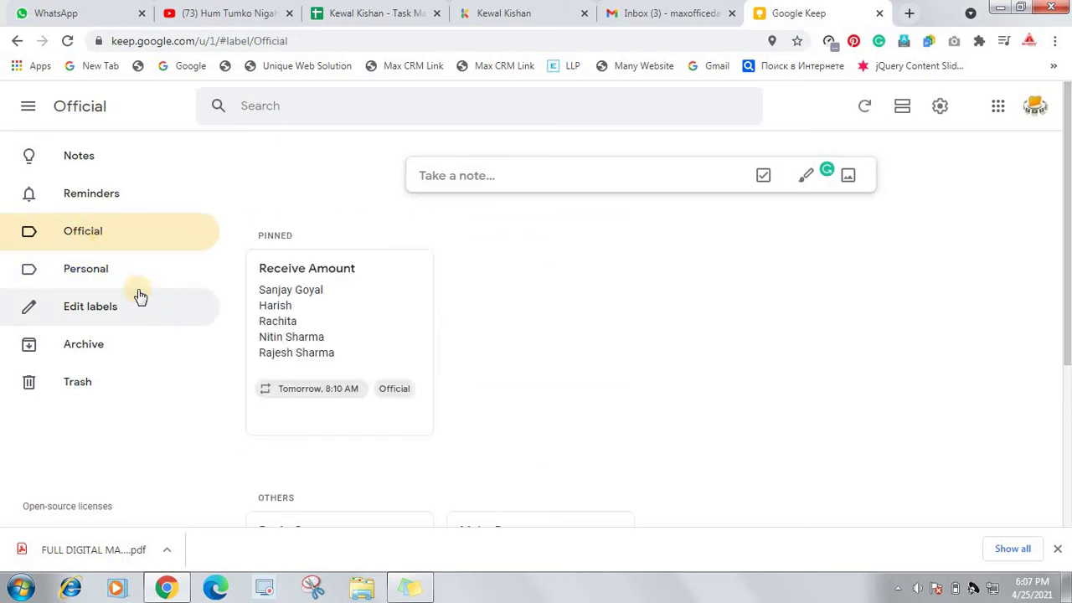
pyautogui.scroll(-3, 140, 298)
pyautogui.scroll(3, 388, 279)
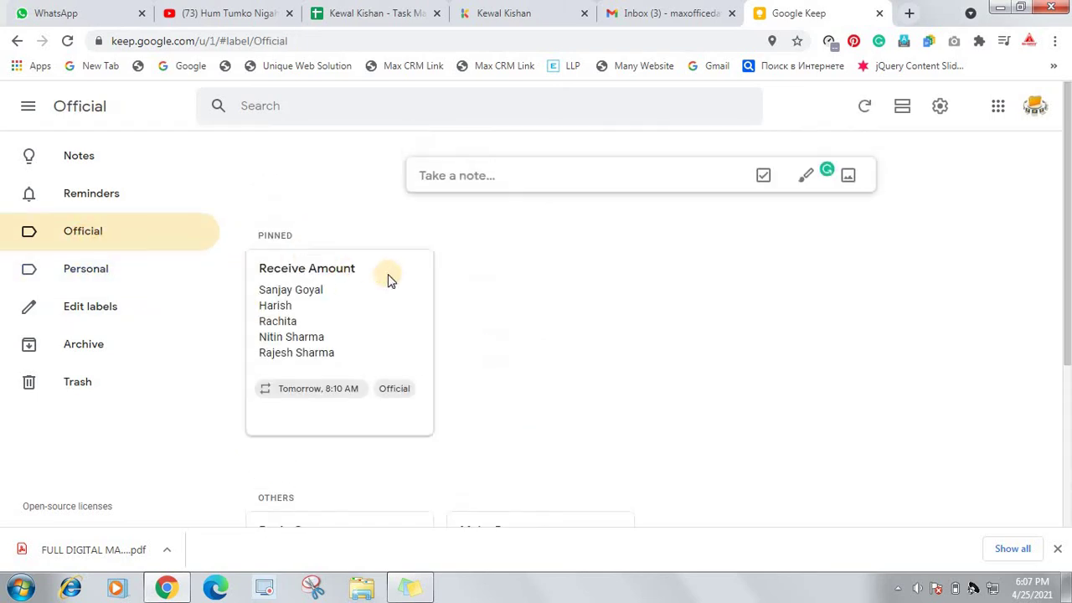
pyautogui.click(407, 274)
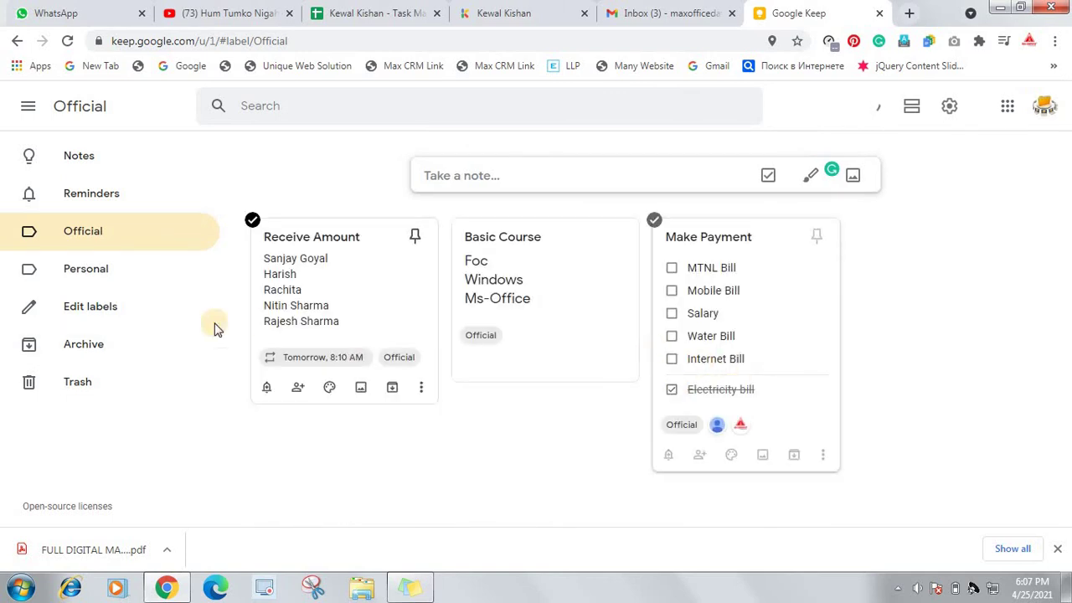
# Recheck Personal and Official, close Edit labels without changes, and return to Notes
pyautogui.click(113, 279)
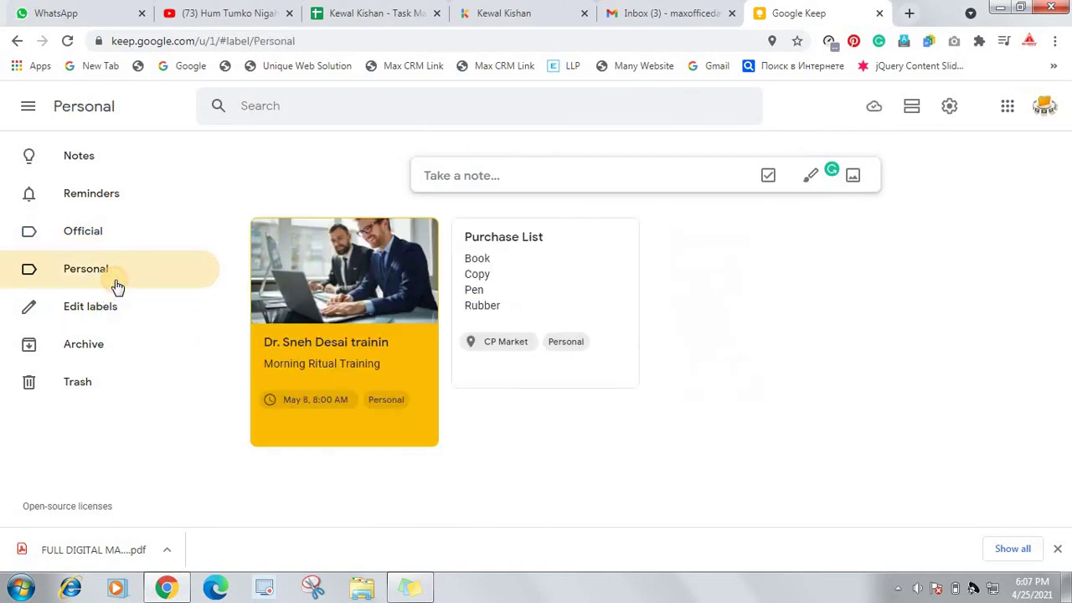
pyautogui.click(93, 236)
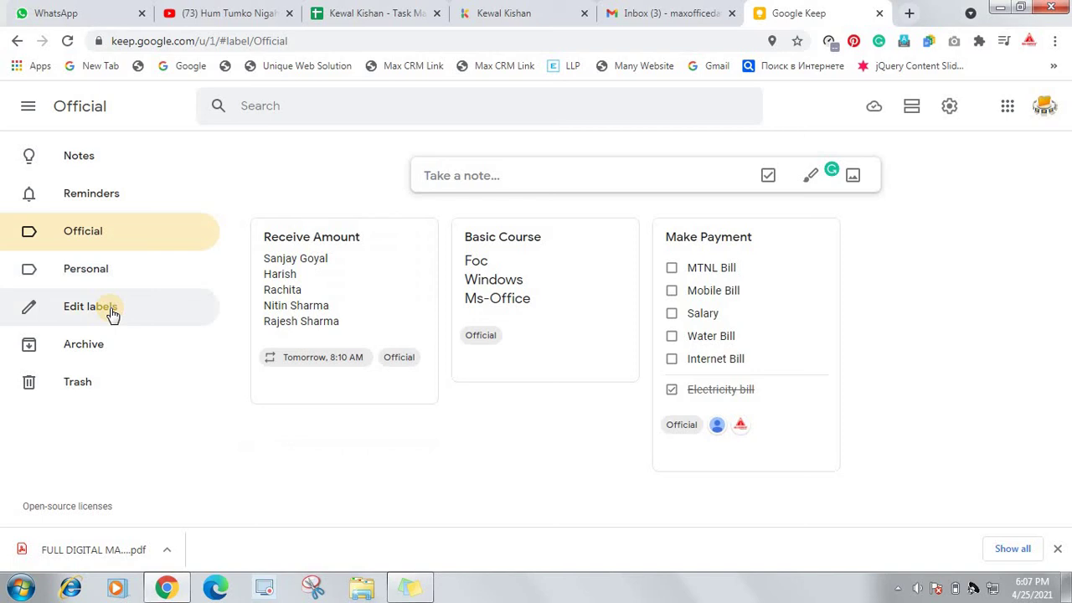
pyautogui.click(112, 310)
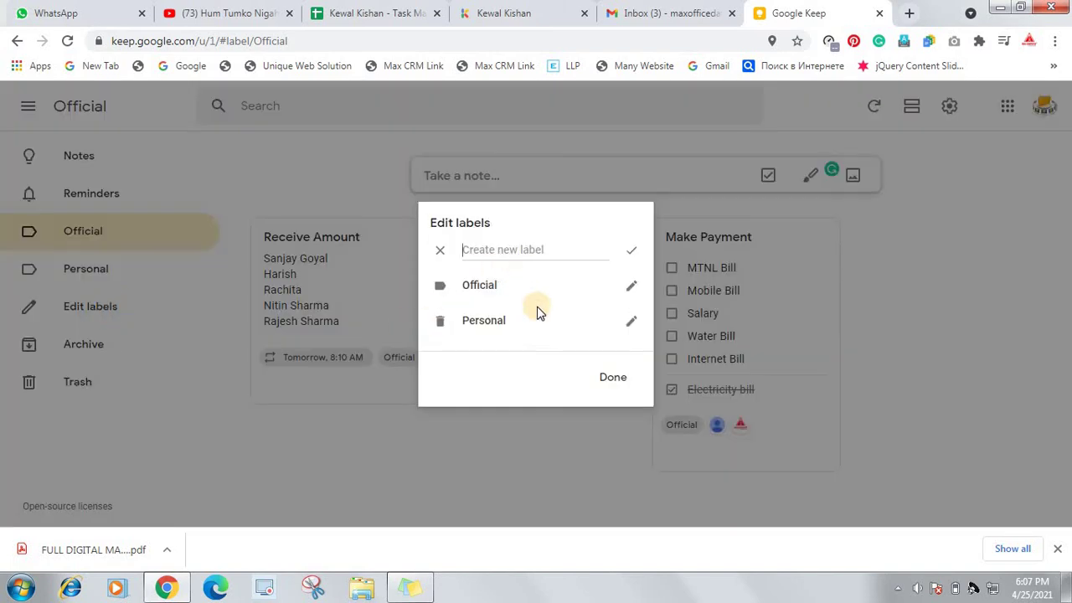
pyautogui.click(609, 374)
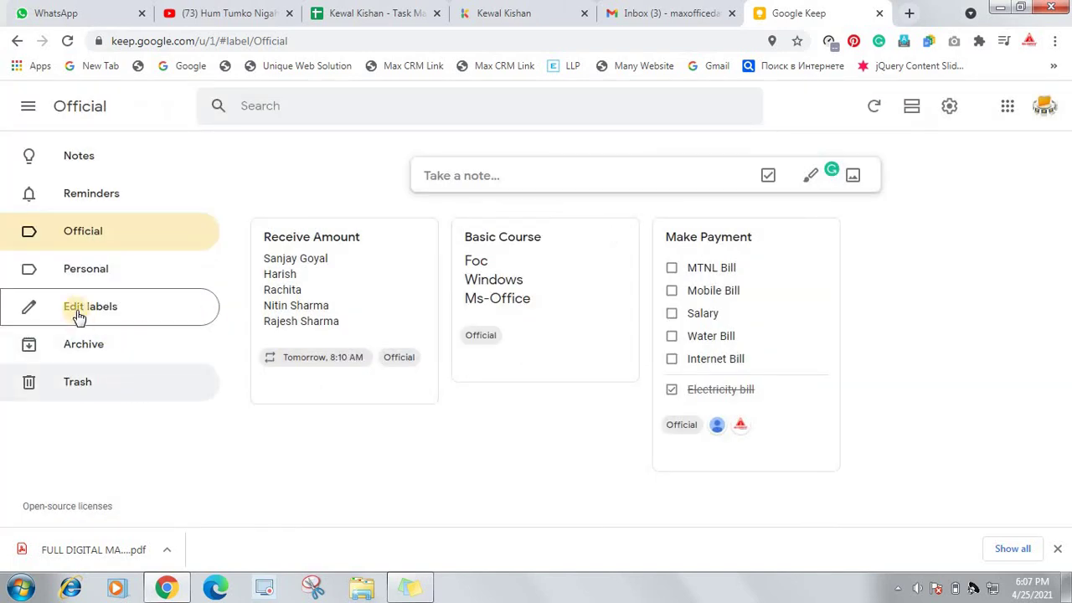
pyautogui.click(82, 159)
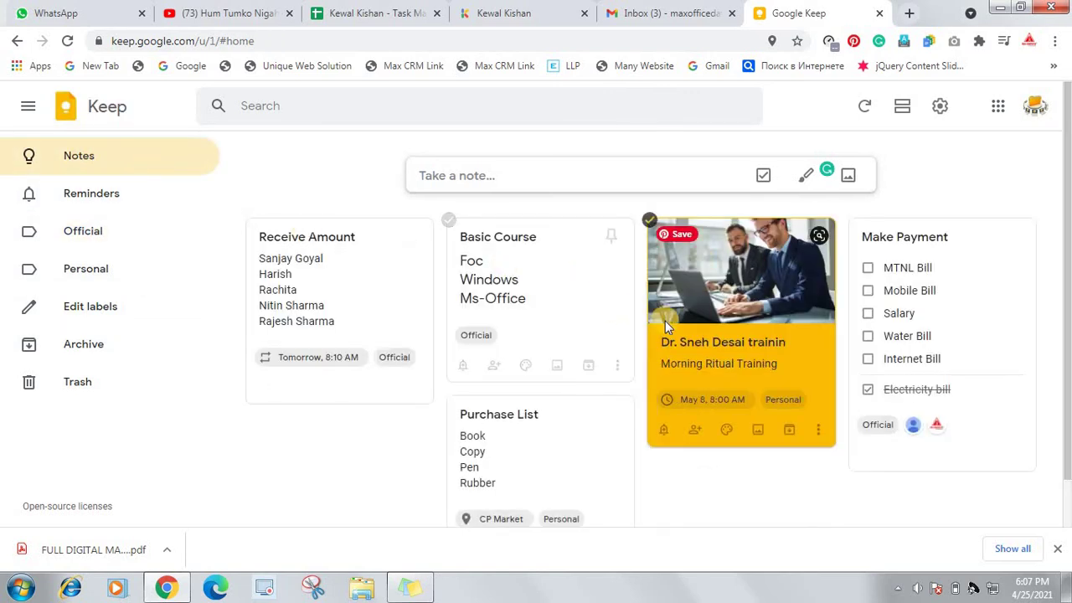
# Scroll the Notes board and open the Purchase List note's More menu
pyautogui.scroll(-1, 581, 407)
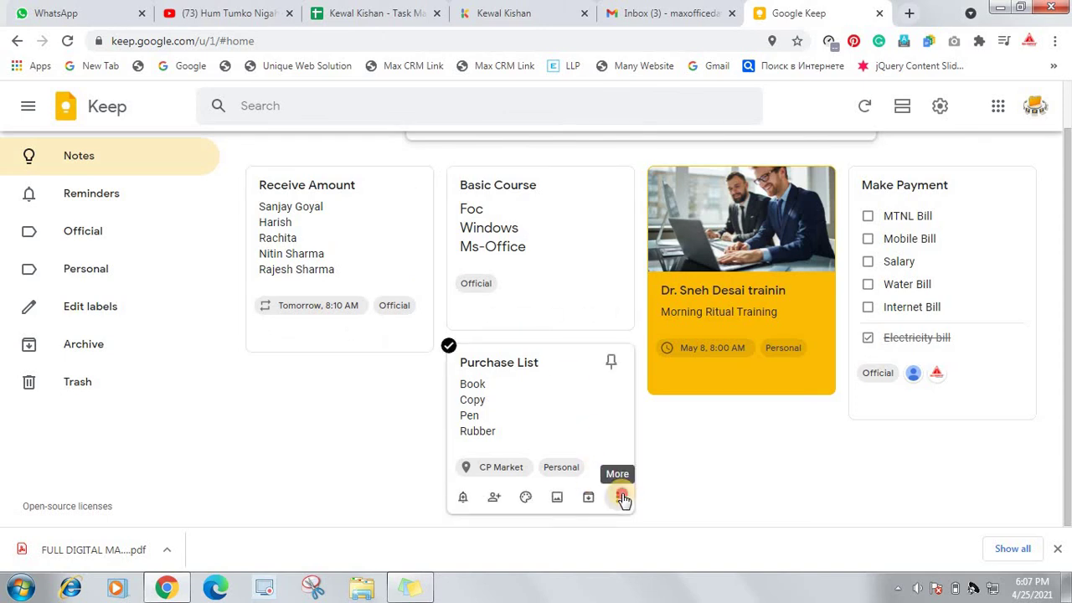
pyautogui.click(622, 497)
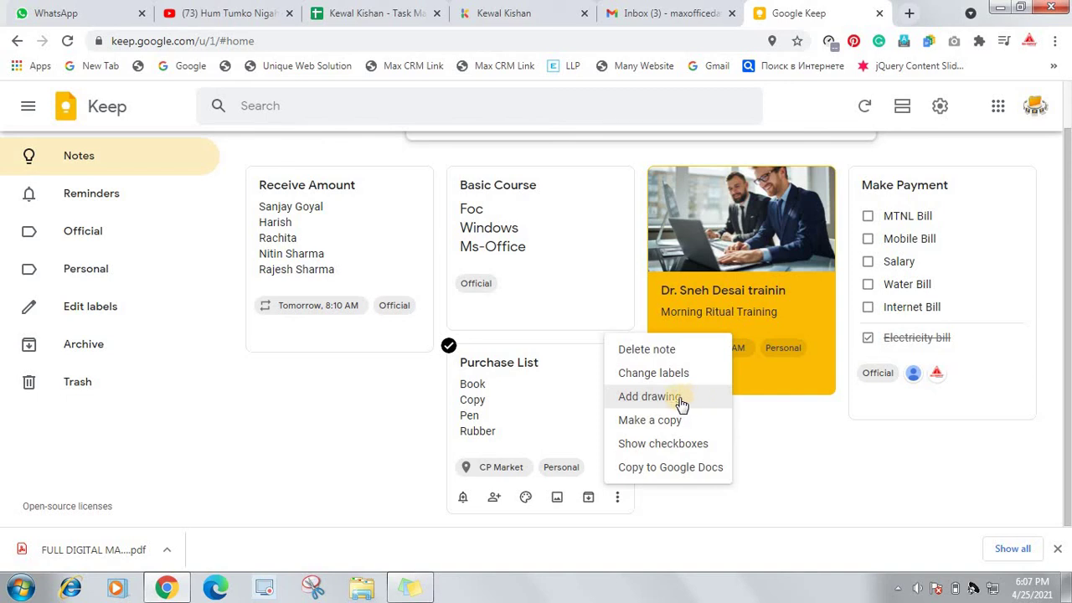
# Add an orange freehand drawing of a loop, heart and zigzag to Purchase List
pyautogui.click(642, 402)
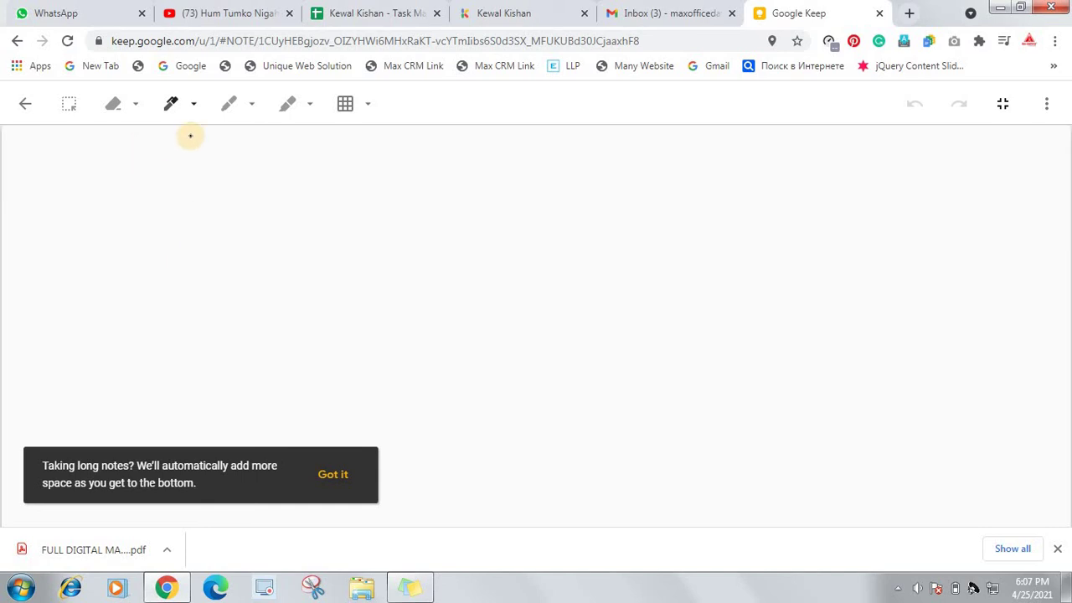
pyautogui.click(193, 109)
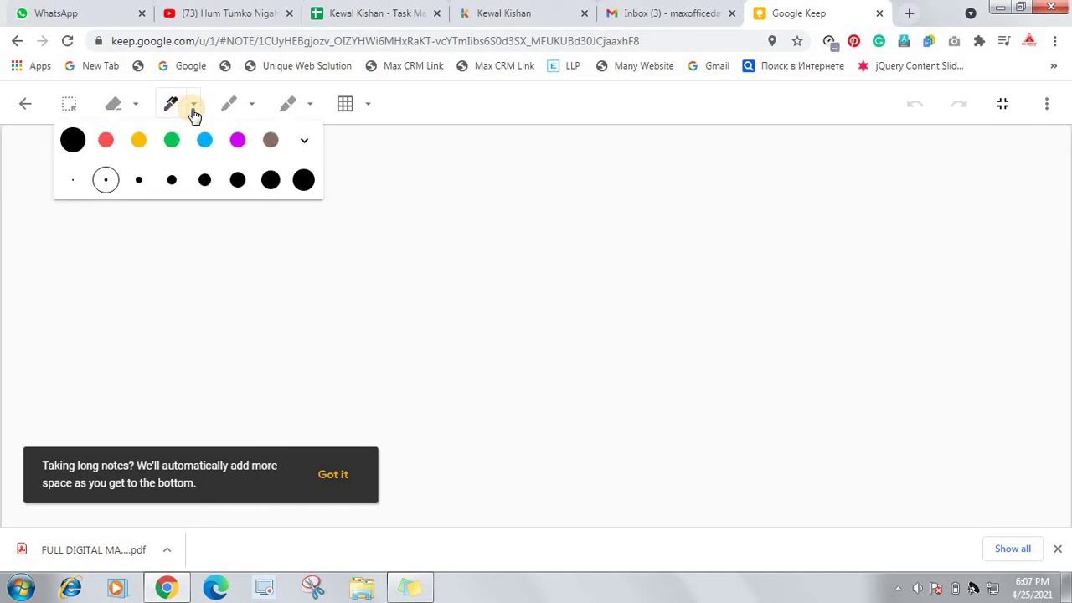
pyautogui.click(138, 141)
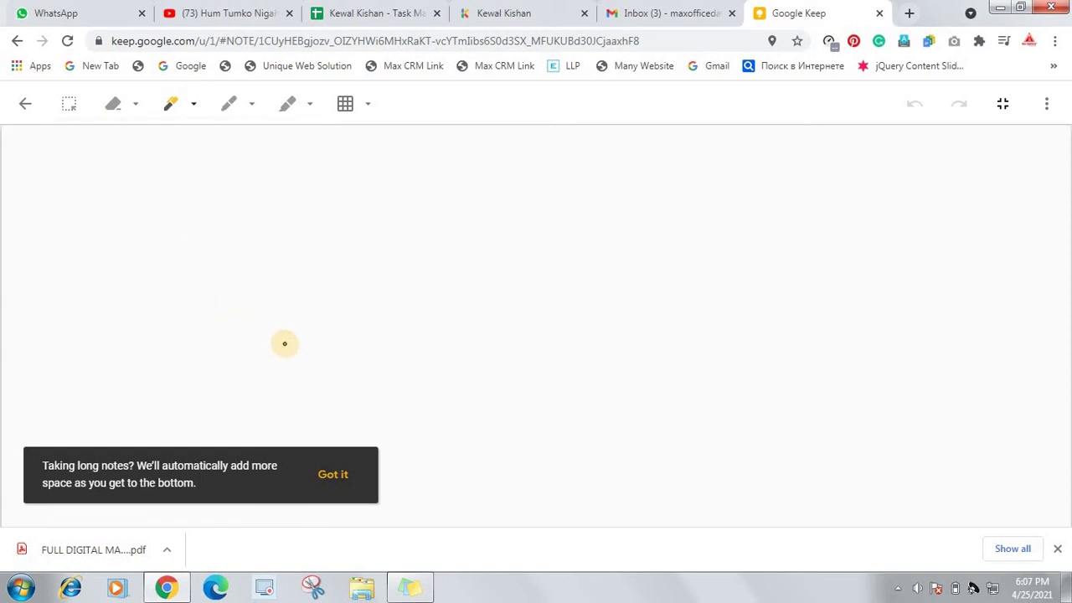
pyautogui.moveTo(258, 340)
pyautogui.mouseDown()
pyautogui.moveTo(240, 319)
pyautogui.moveTo(304, 304)
pyautogui.moveTo(313, 272)
pyautogui.mouseUp()
pyautogui.moveTo(396, 275)
pyautogui.mouseDown()
pyautogui.moveTo(319, 380)
pyautogui.moveTo(349, 350)
pyautogui.moveTo(422, 383)
pyautogui.moveTo(567, 328)
pyautogui.moveTo(299, 399)
pyautogui.moveTo(466, 411)
pyautogui.moveTo(491, 354)
pyautogui.moveTo(654, 383)
pyautogui.mouseUp()
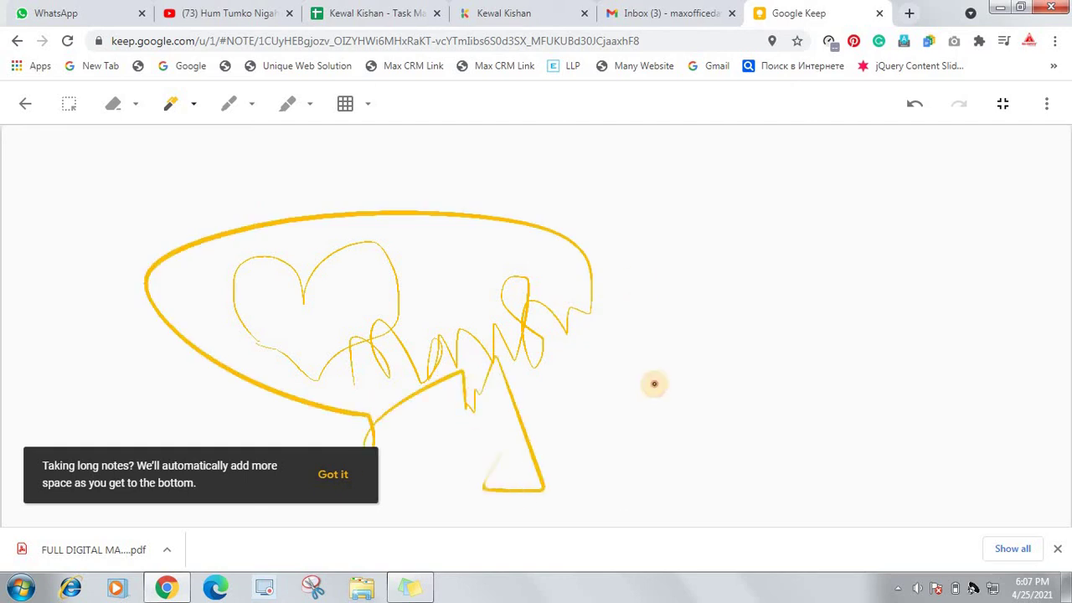
pyautogui.moveTo(576, 444); pyautogui.dragTo(677, 356)
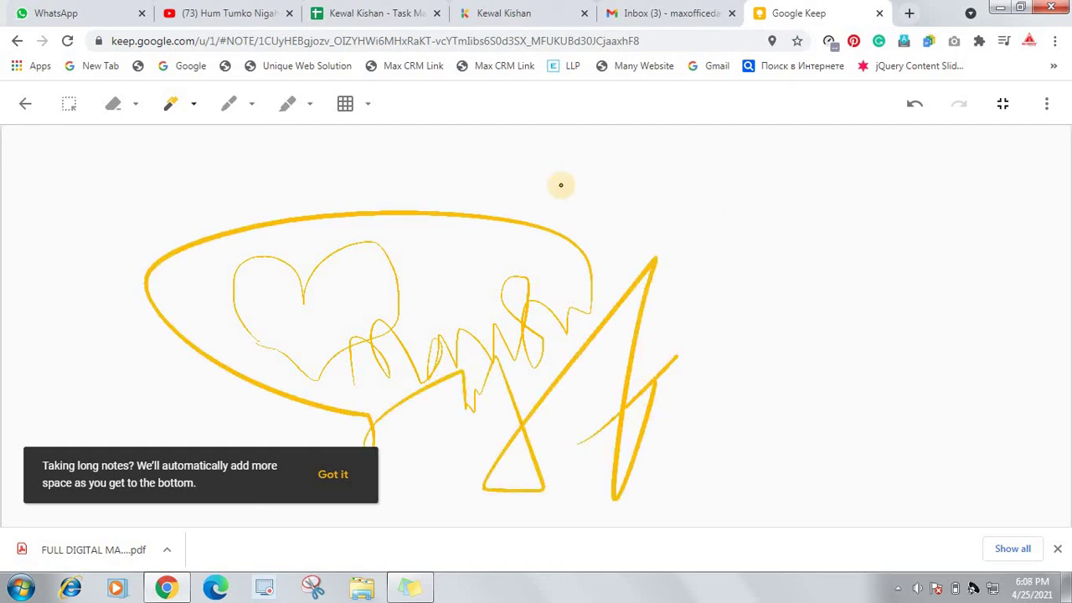
pyautogui.click(26, 107)
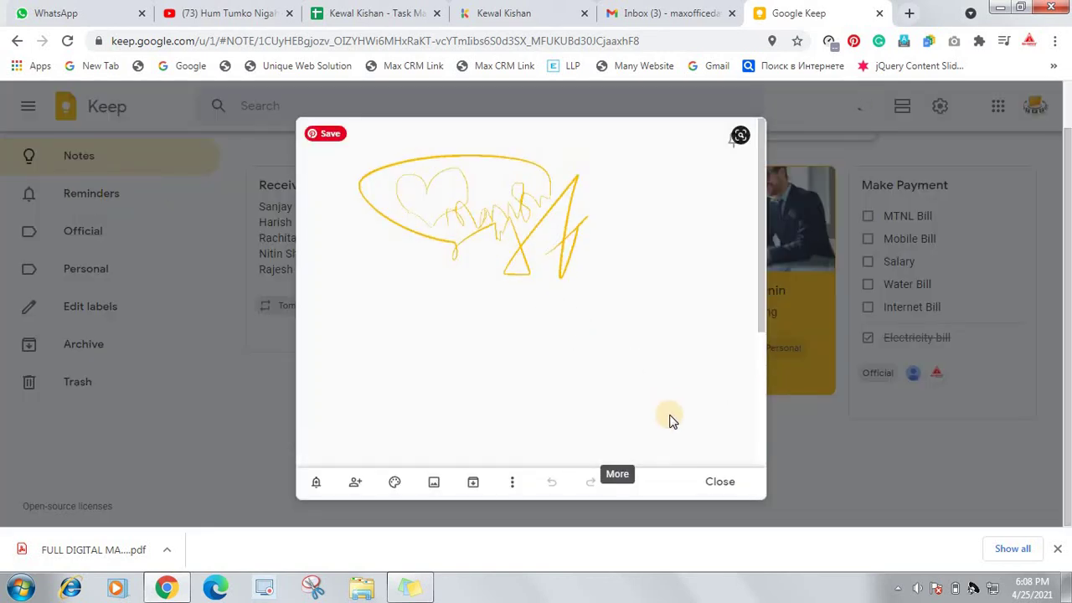
# Close the note and make a copy of the Purchase List note
pyautogui.click(701, 482)
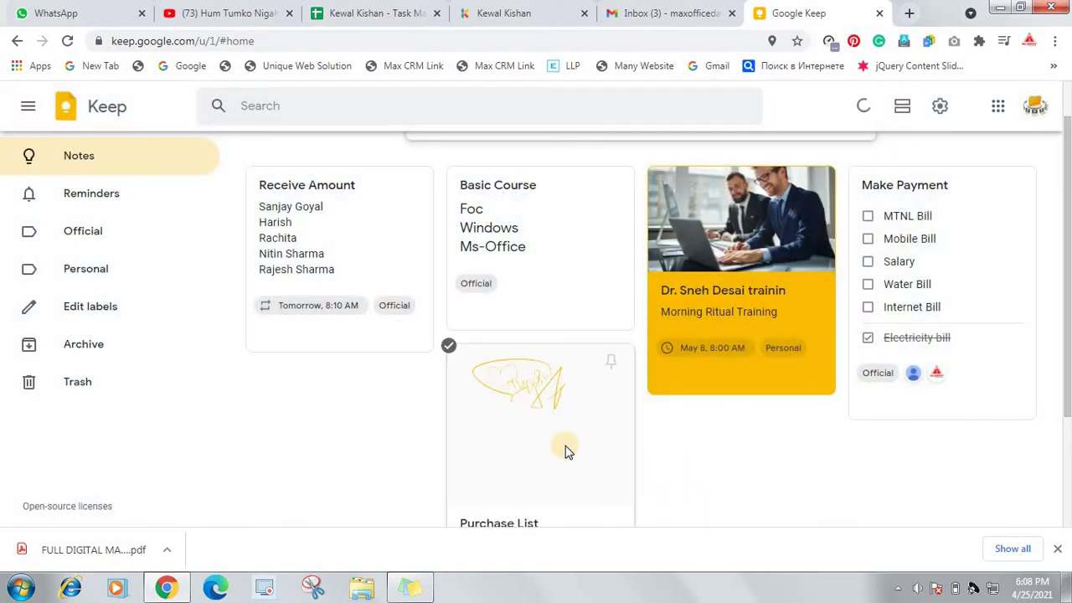
pyautogui.scroll(-2, 561, 436)
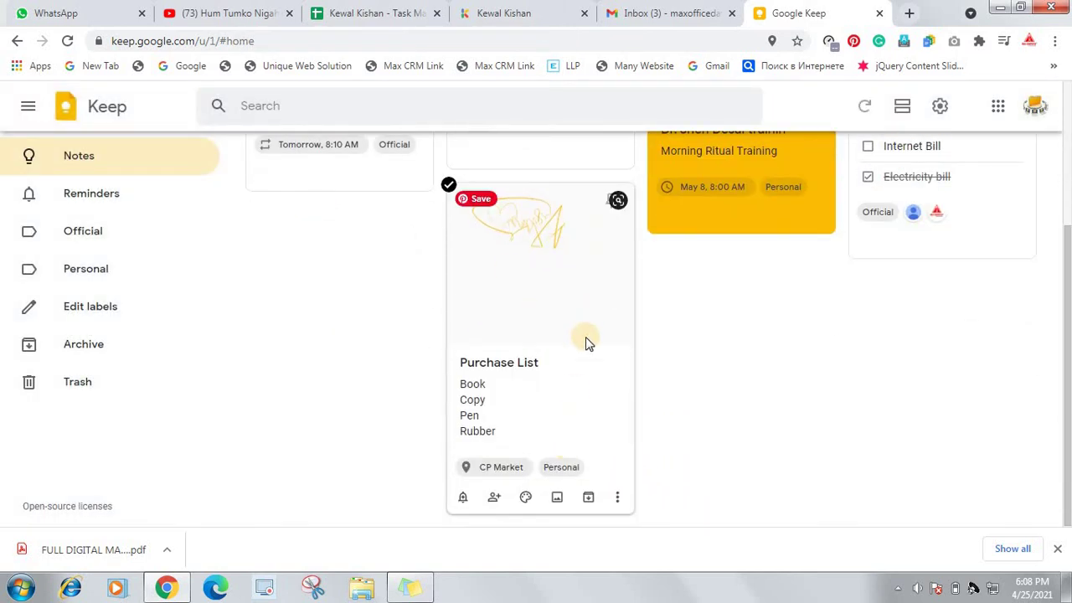
pyautogui.click(617, 500)
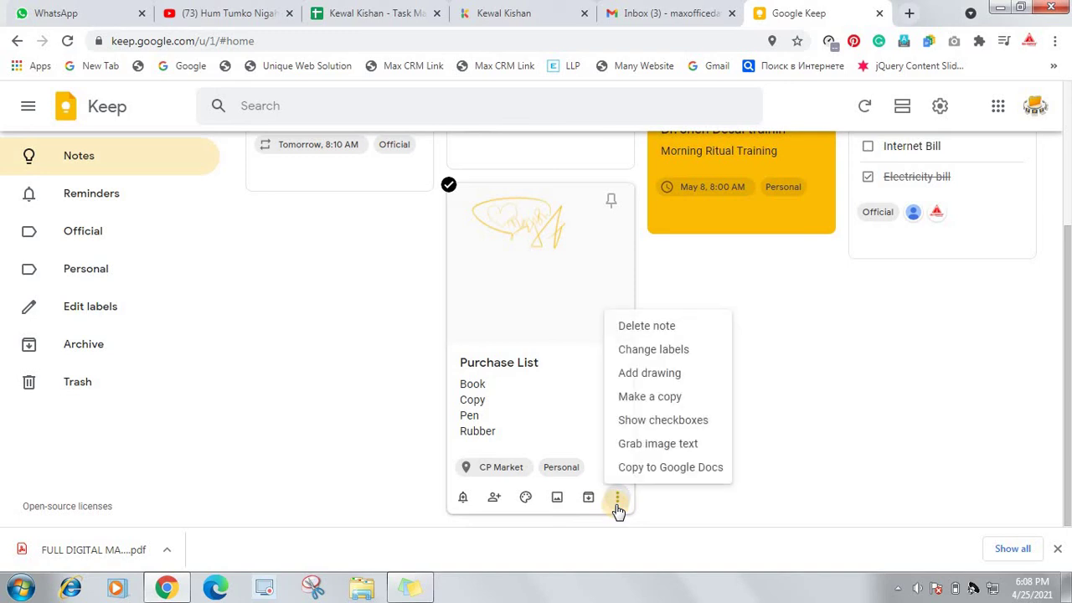
pyautogui.click(689, 398)
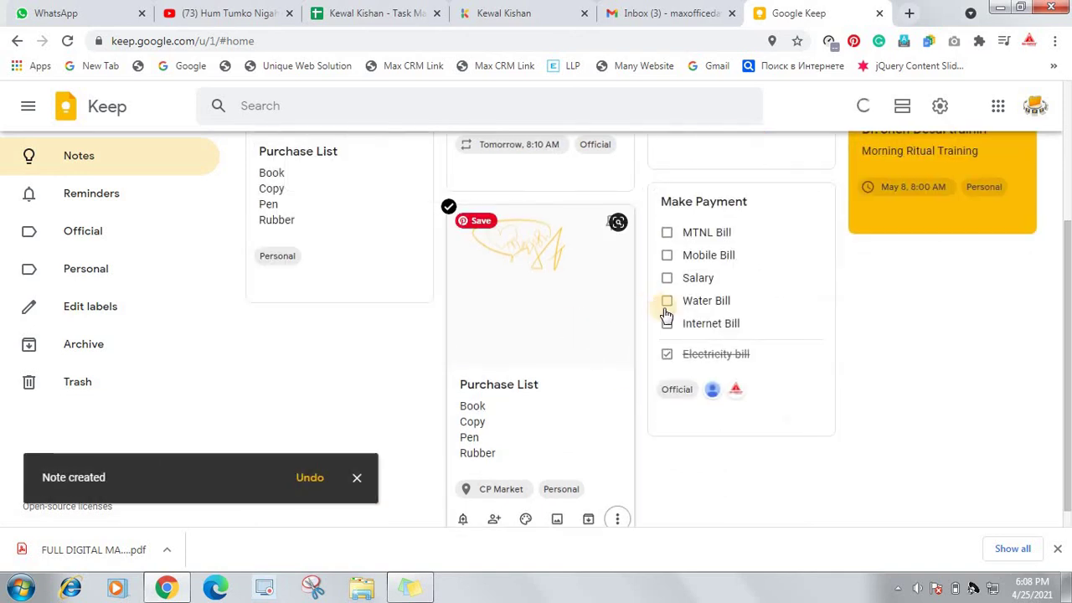
# Move the duplicate Purchase List note to the trash
pyautogui.scroll(3, 670, 329)
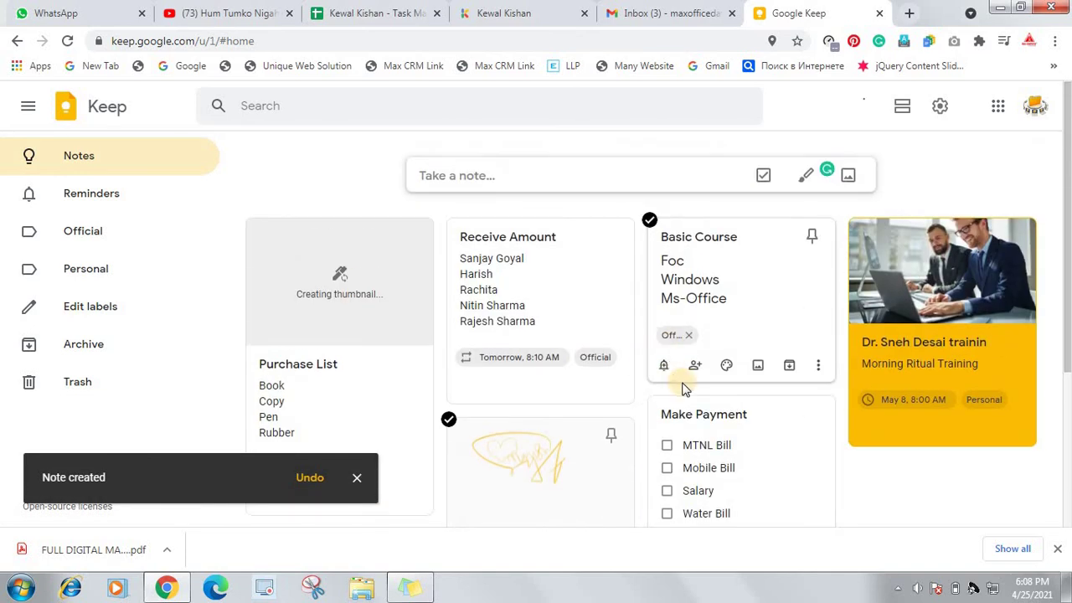
pyautogui.scroll(-1, 318, 282)
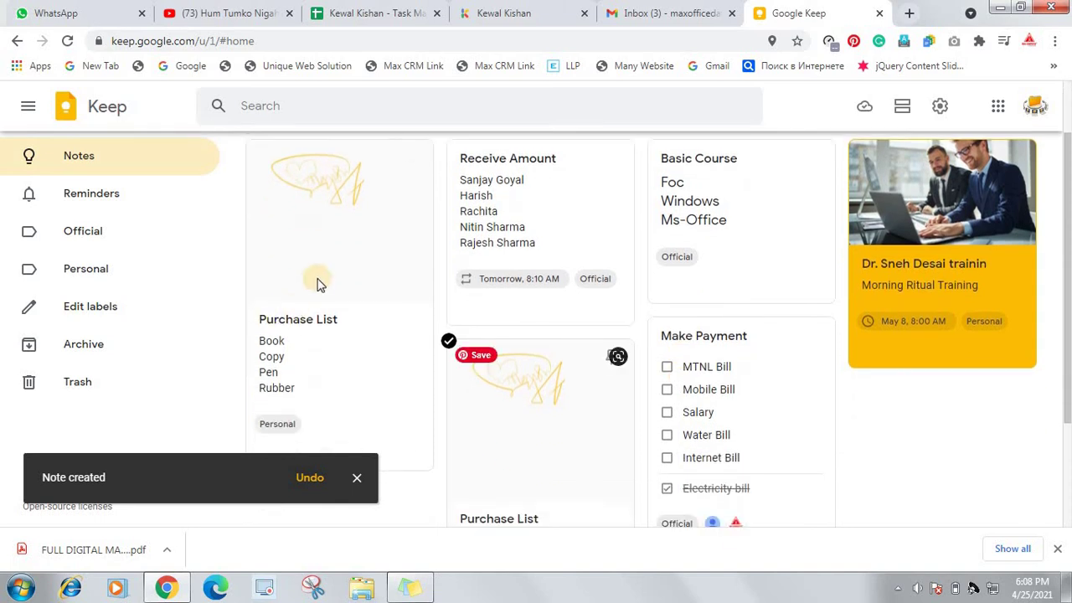
pyautogui.scroll(-2, 366, 312)
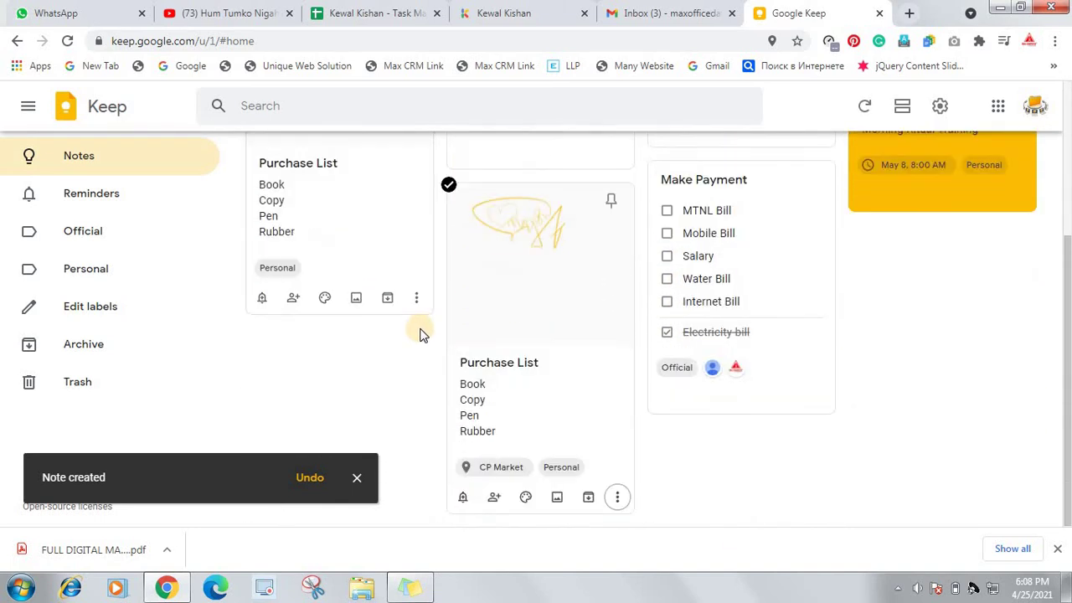
pyautogui.scroll(3, 421, 335)
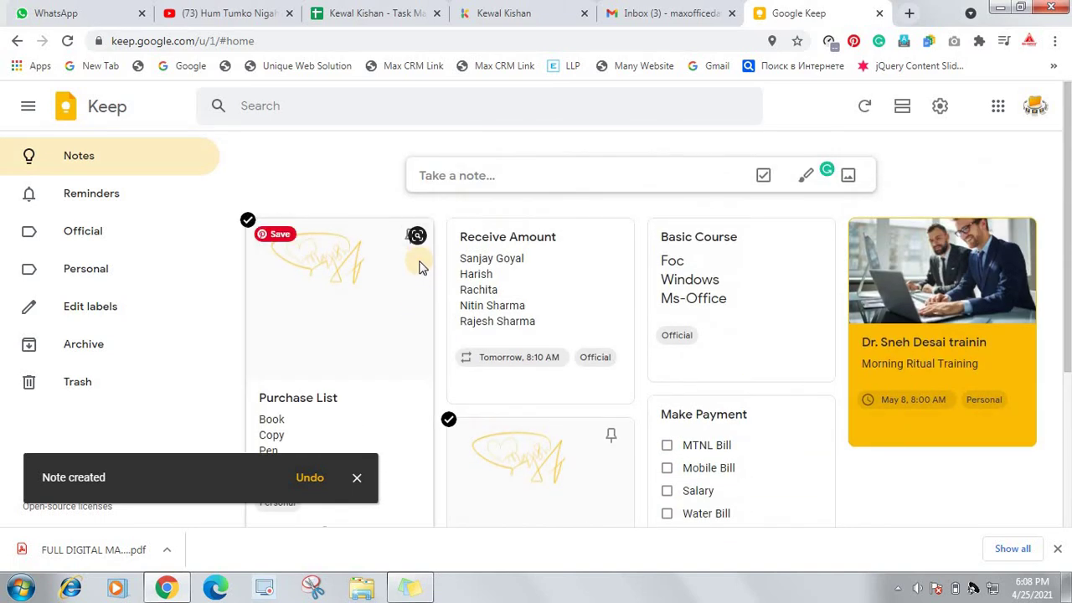
pyautogui.scroll(-3, 421, 268)
pyautogui.click(419, 300)
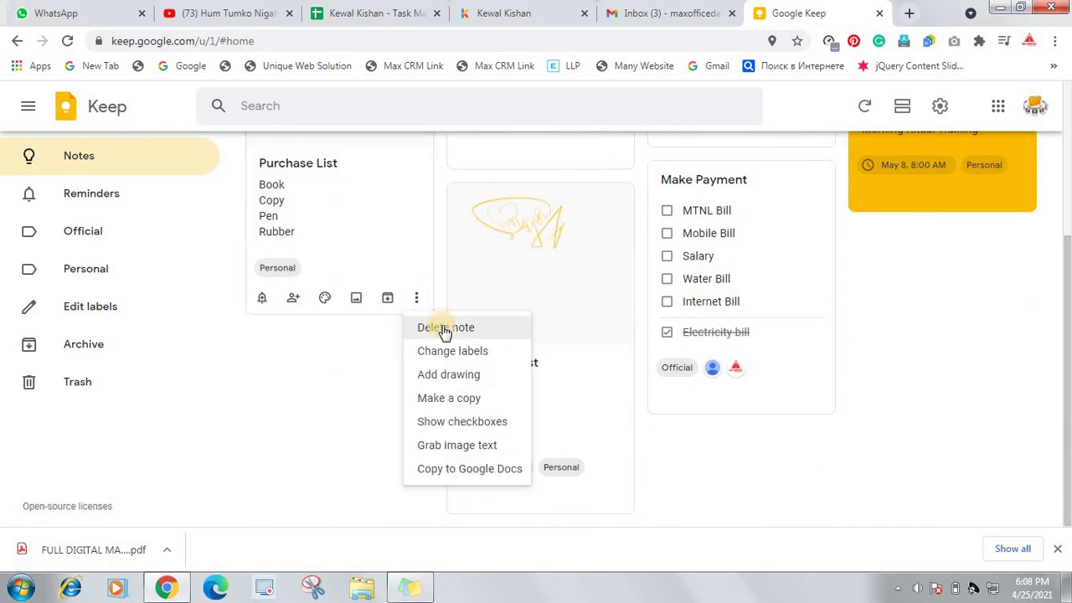
pyautogui.click(442, 328)
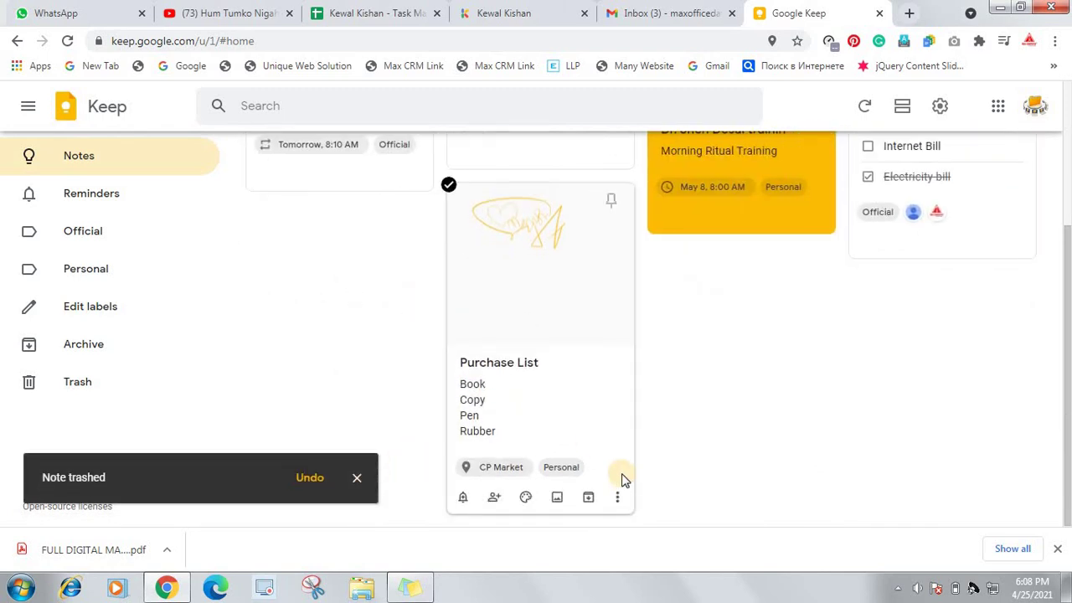
pyautogui.click(617, 497)
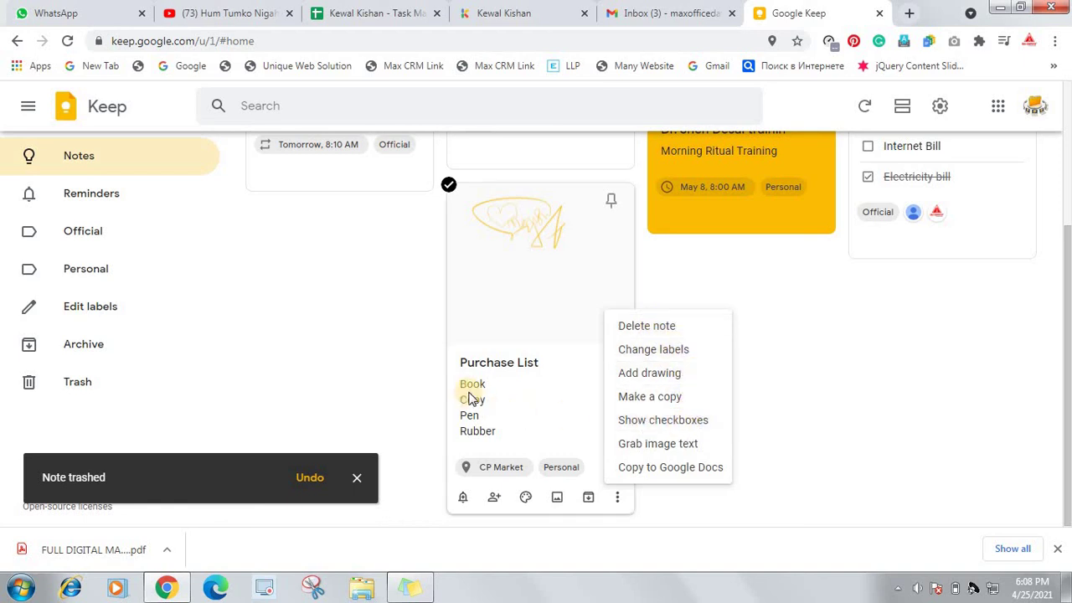
# Turn Purchase List items into checkboxes and grab the sketch's text as item 'ma'
pyautogui.click(605, 420)
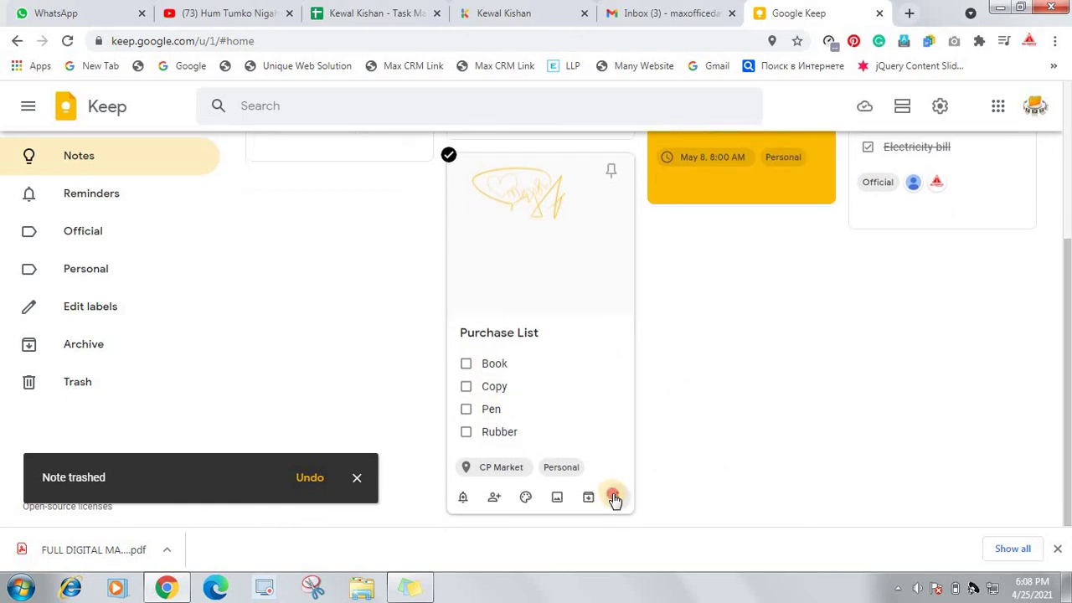
pyautogui.click(617, 497)
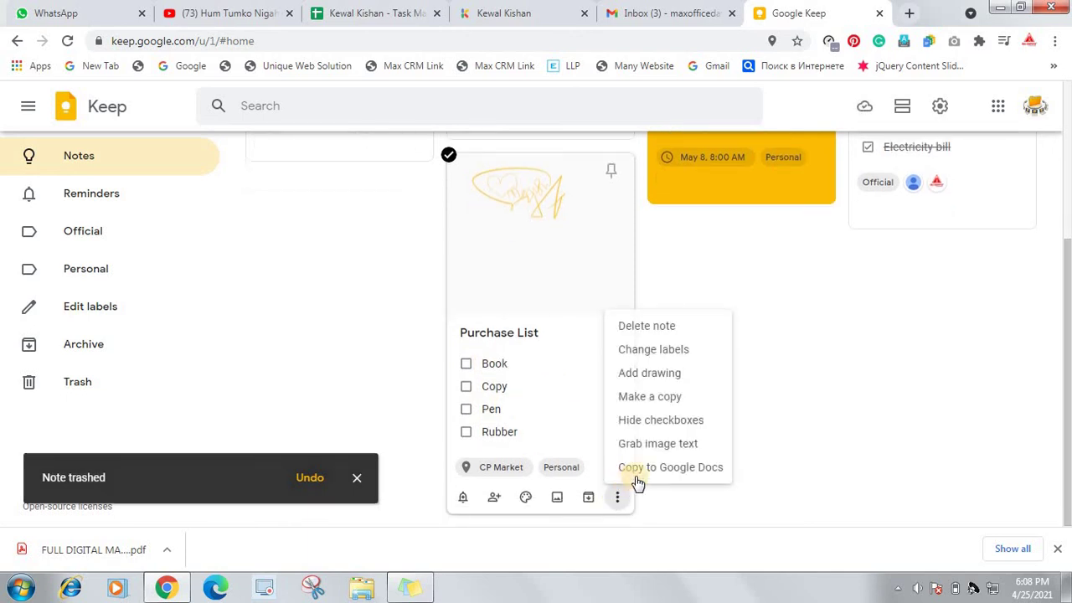
pyautogui.click(690, 446)
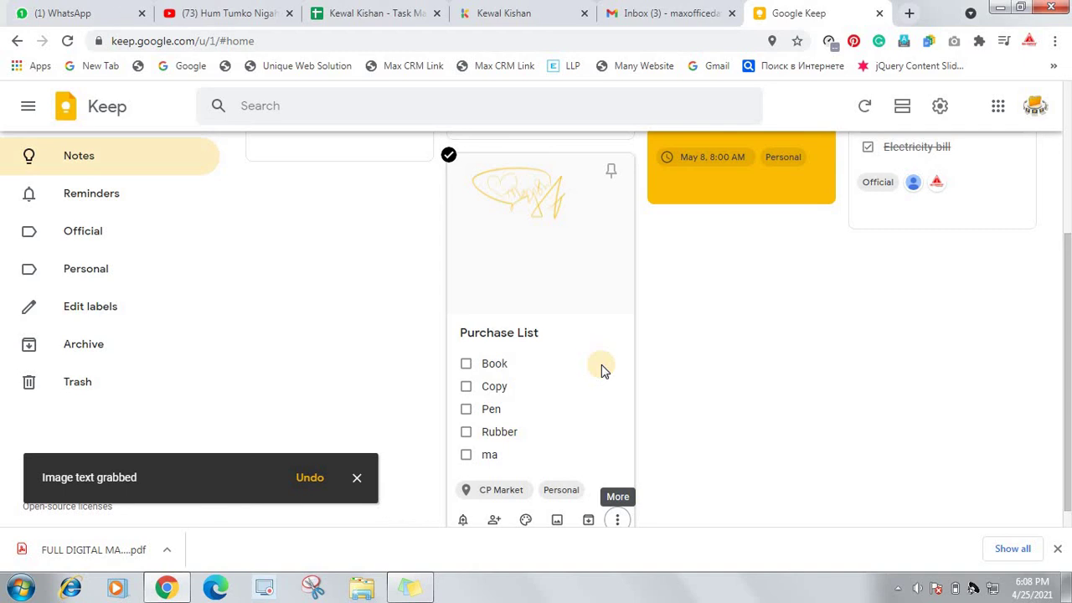
pyautogui.scroll(-1, 584, 313)
pyautogui.scroll(2, 583, 312)
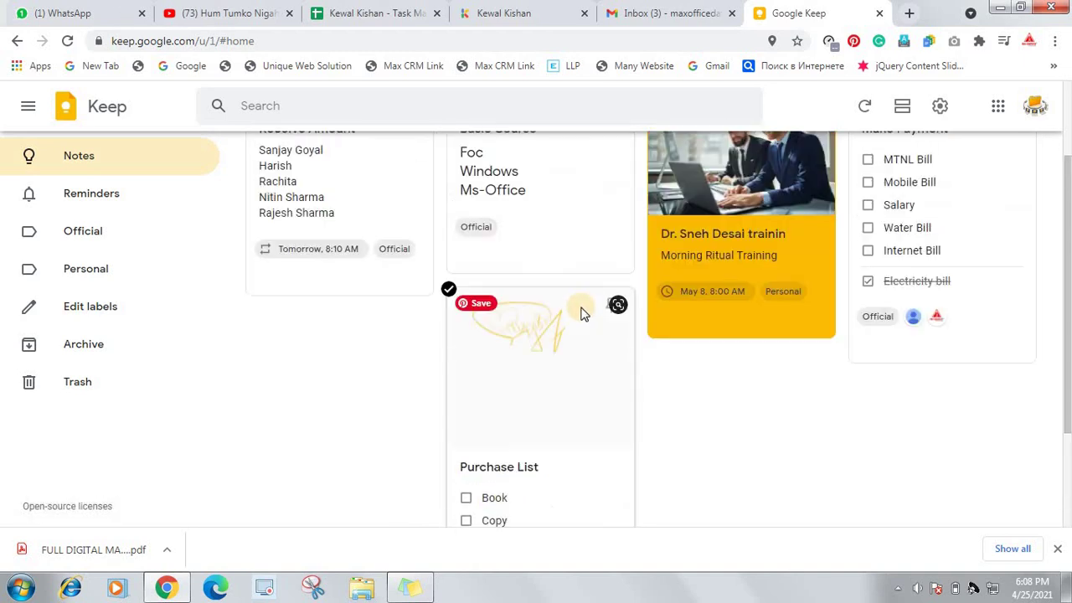
pyautogui.scroll(-2, 515, 344)
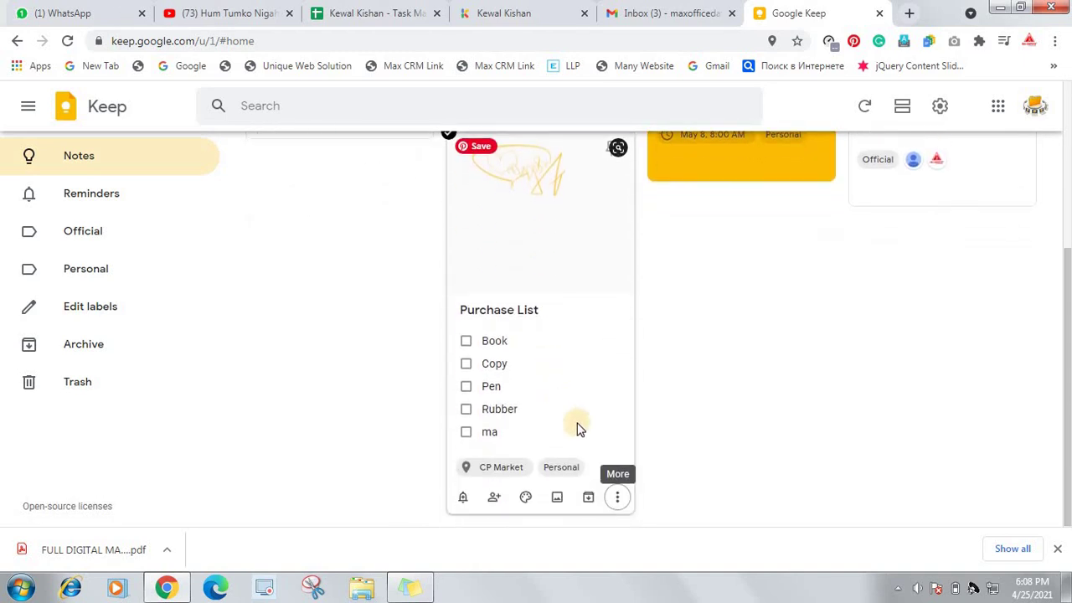
# Copy the Purchase List note to Google Docs and open the new document
pyautogui.click(618, 502)
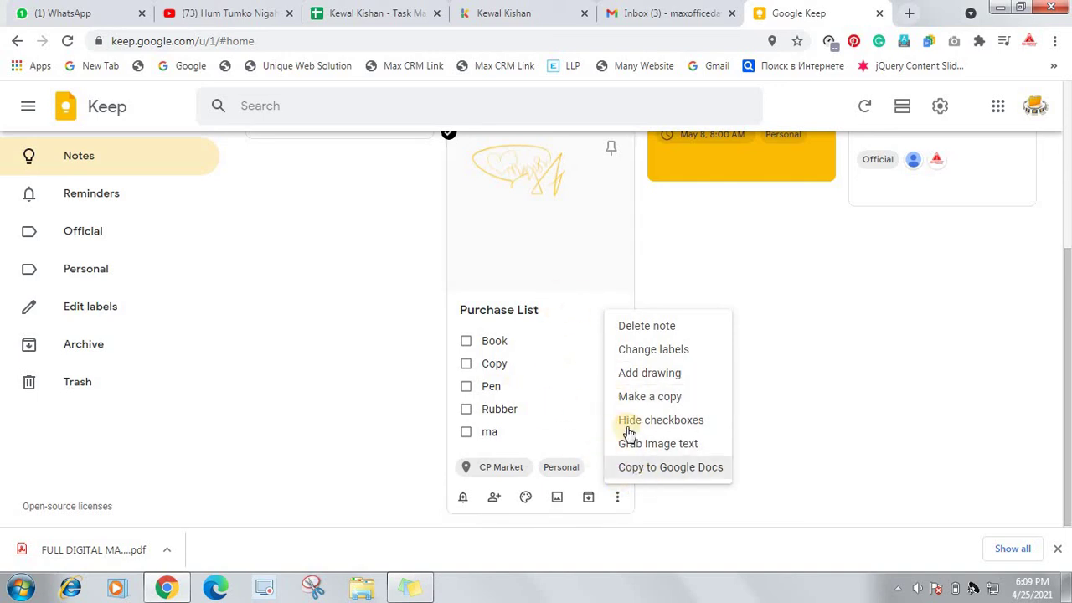
pyautogui.click(664, 471)
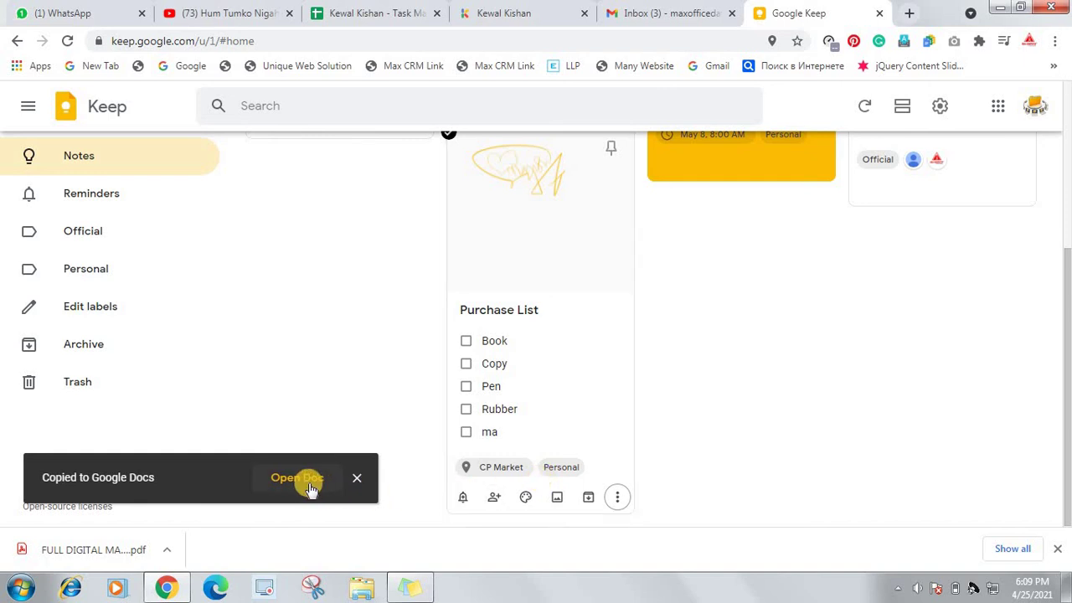
pyautogui.click(294, 480)
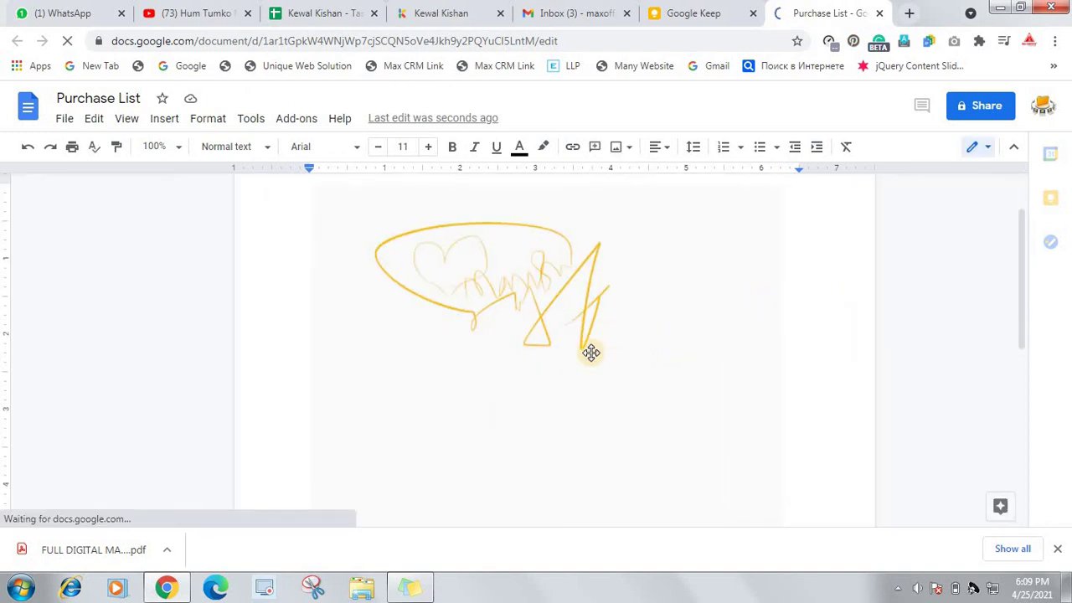
# Scroll through the new doc to review the sketch and bulleted Book, Copy, Pen, Rubber, ma list
pyautogui.scroll(-2, 346, 210)
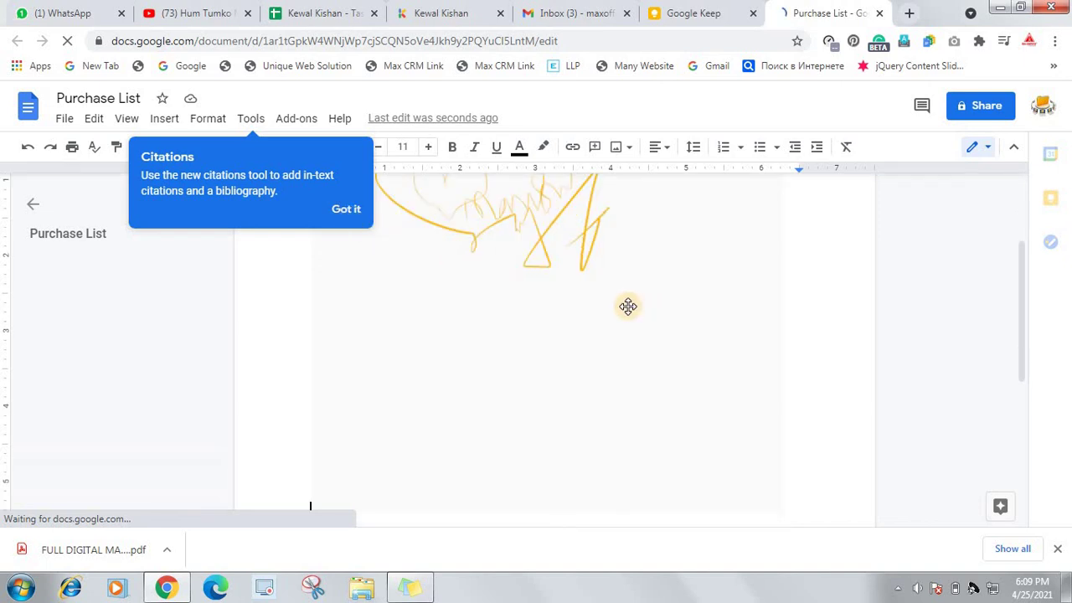
pyautogui.scroll(-2, 411, 256)
pyautogui.scroll(-3, 433, 281)
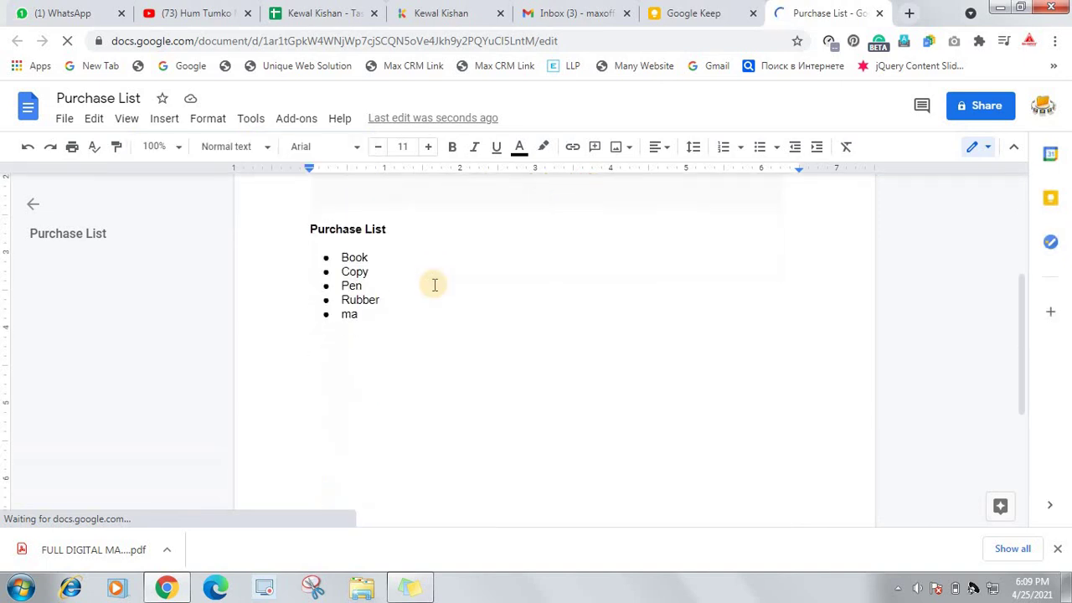
pyautogui.scroll(-1, 434, 284)
pyautogui.scroll(4, 431, 283)
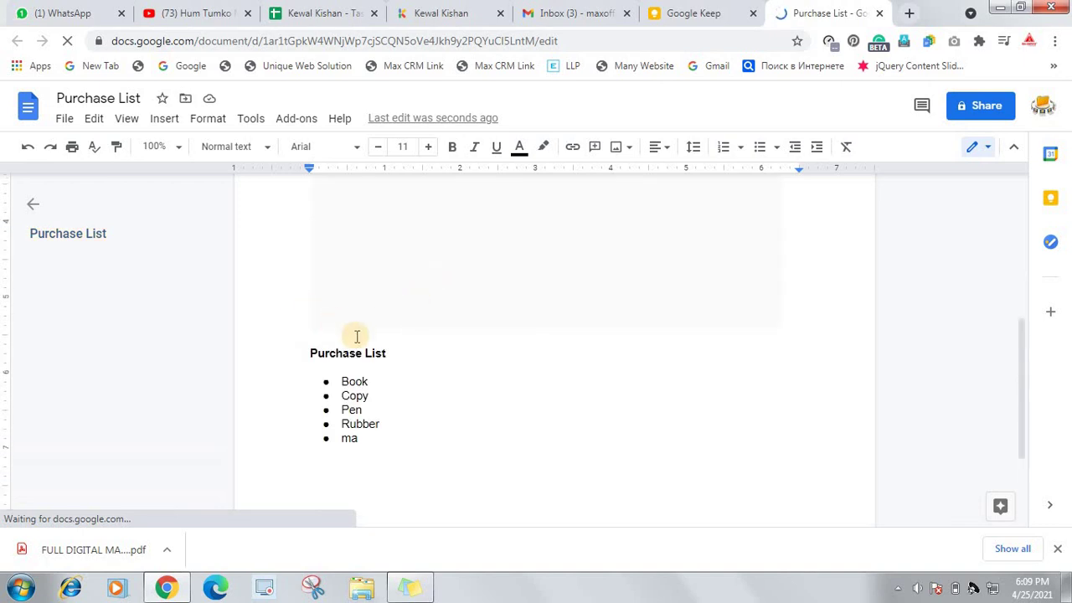
pyautogui.scroll(-2, 360, 336)
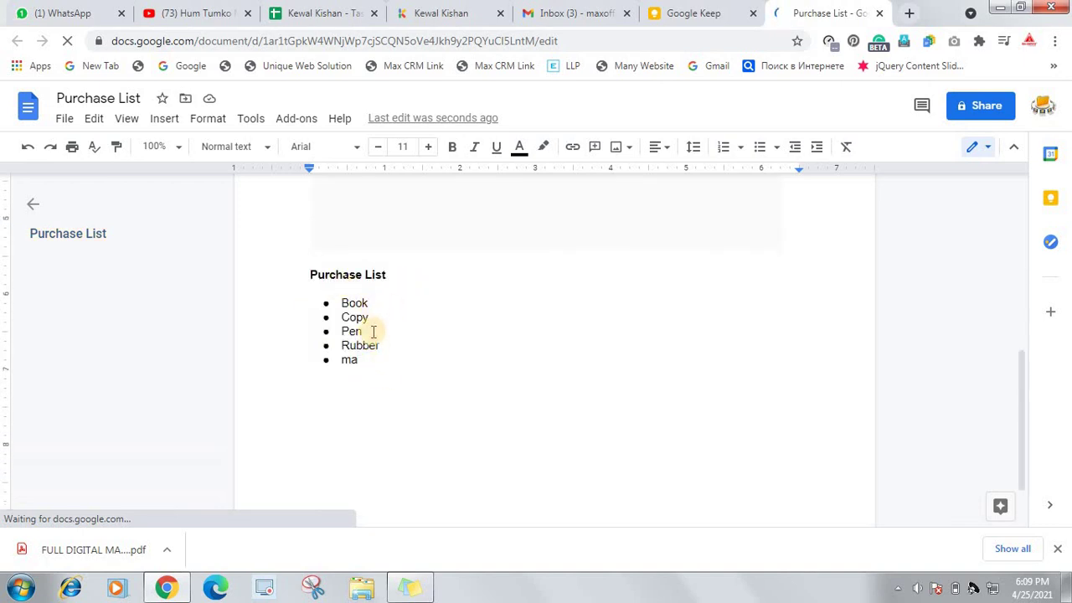
pyautogui.scroll(-2, 376, 359)
pyautogui.scroll(8, 394, 364)
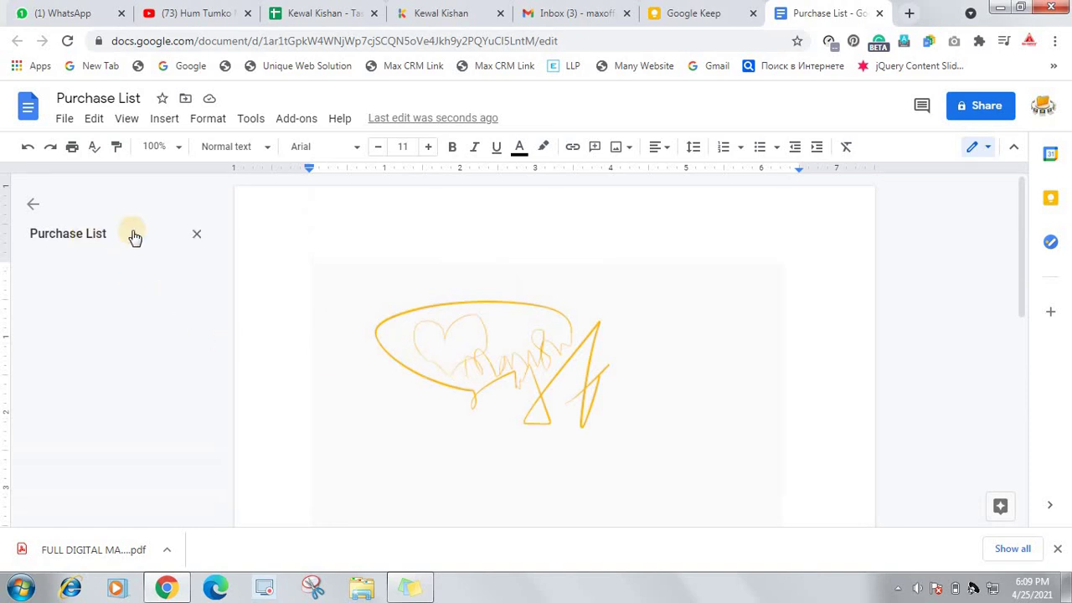
# Return to the Keep tab and open the Purchase List note's options menu
pyautogui.click(683, 20)
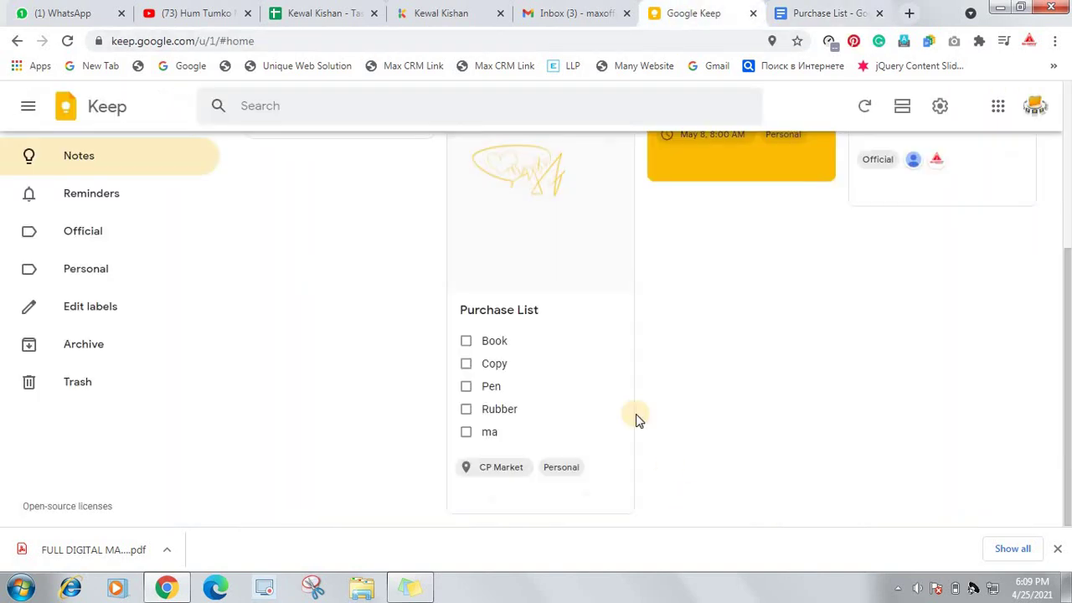
pyautogui.moveTo(625, 428)
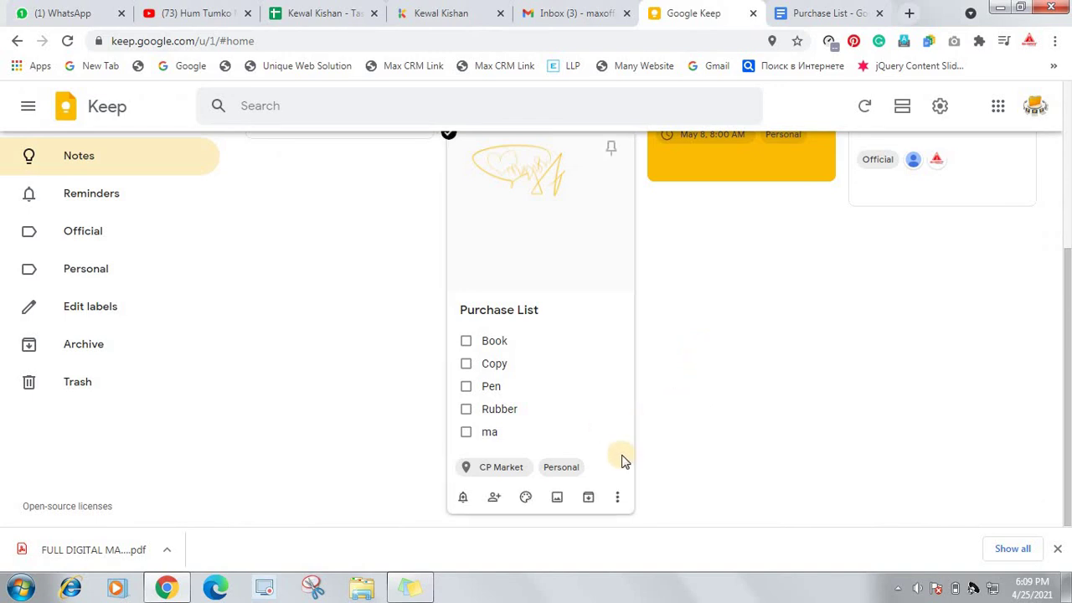
pyautogui.click(616, 500)
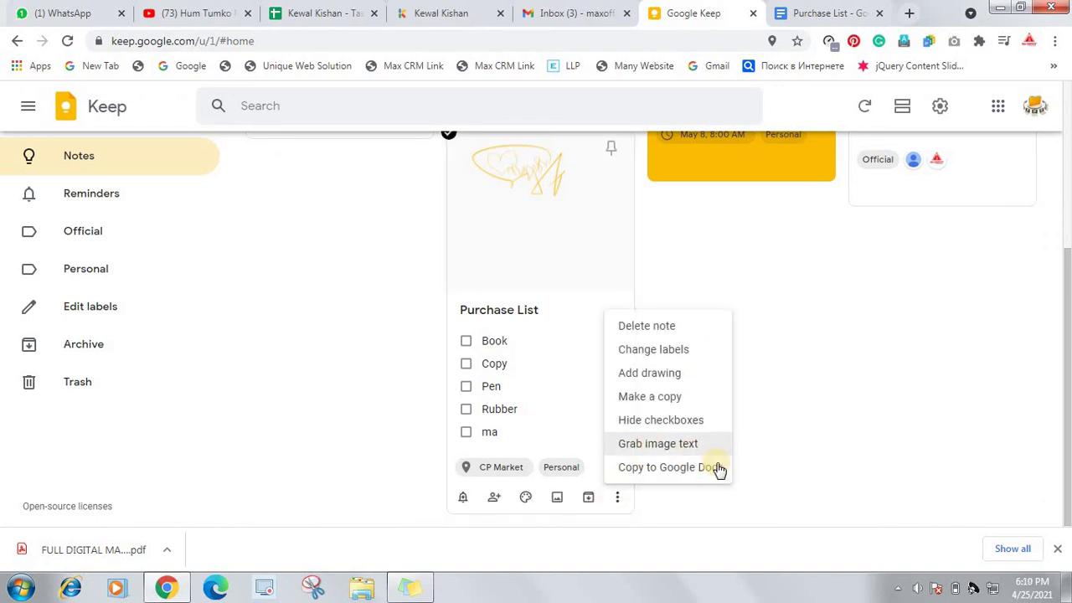
pyautogui.scroll(3, 829, 387)
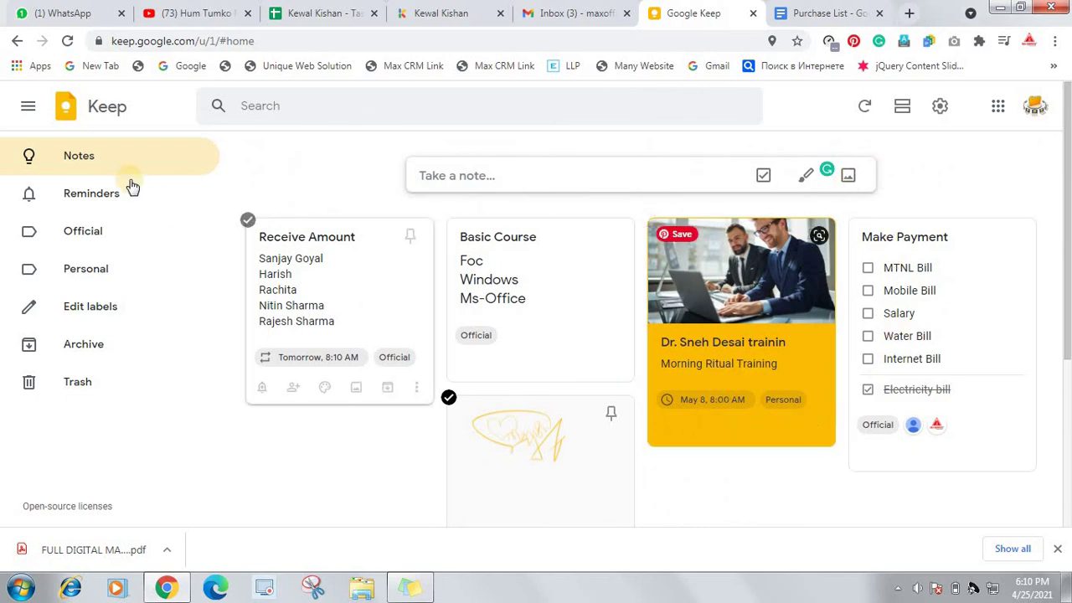
pyautogui.scroll(-3, 30, 107)
# Pin the label sidebar open and scroll the notes board back to the top
pyautogui.click(30, 107)
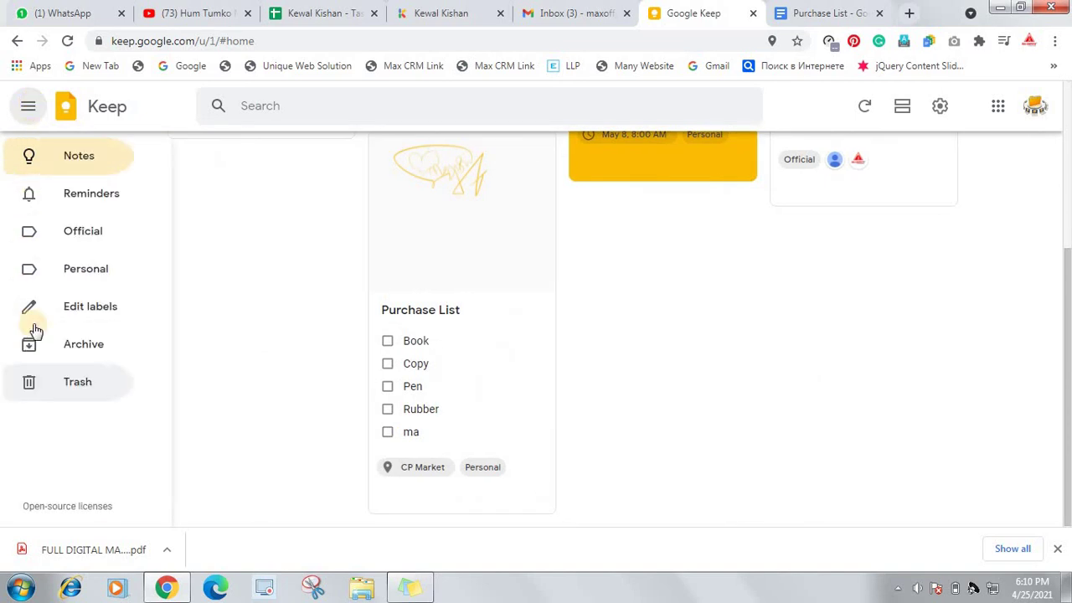
pyautogui.click(29, 107)
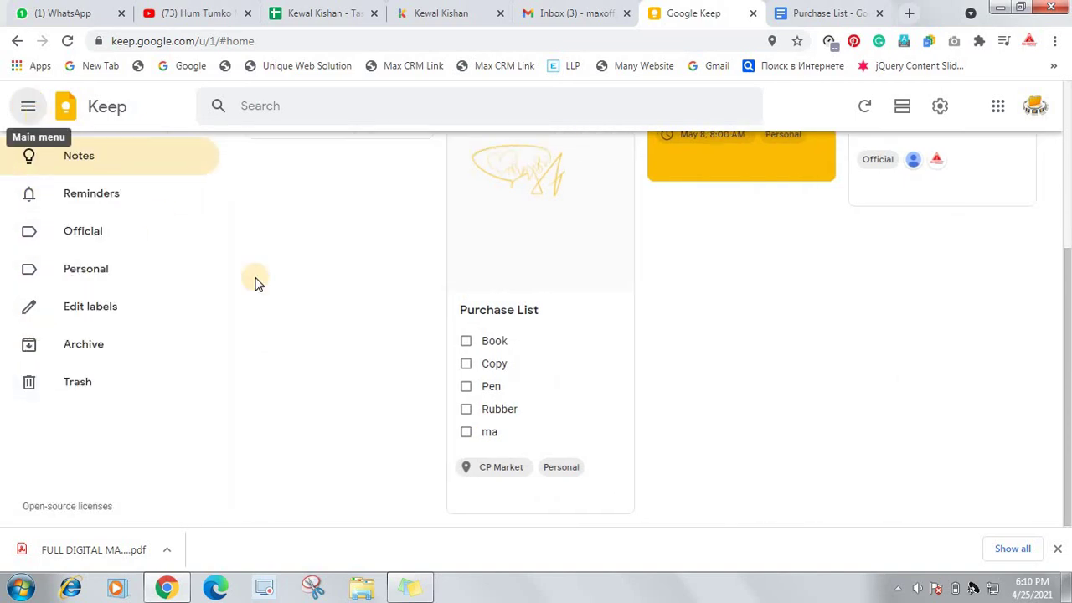
pyautogui.scroll(3, 670, 268)
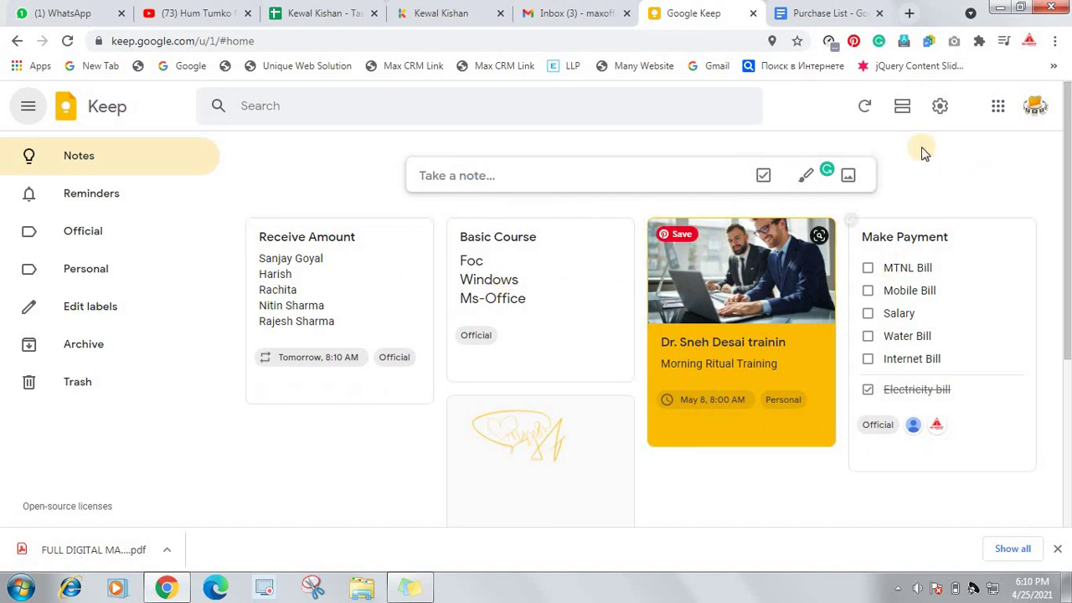
pyautogui.click(902, 113)
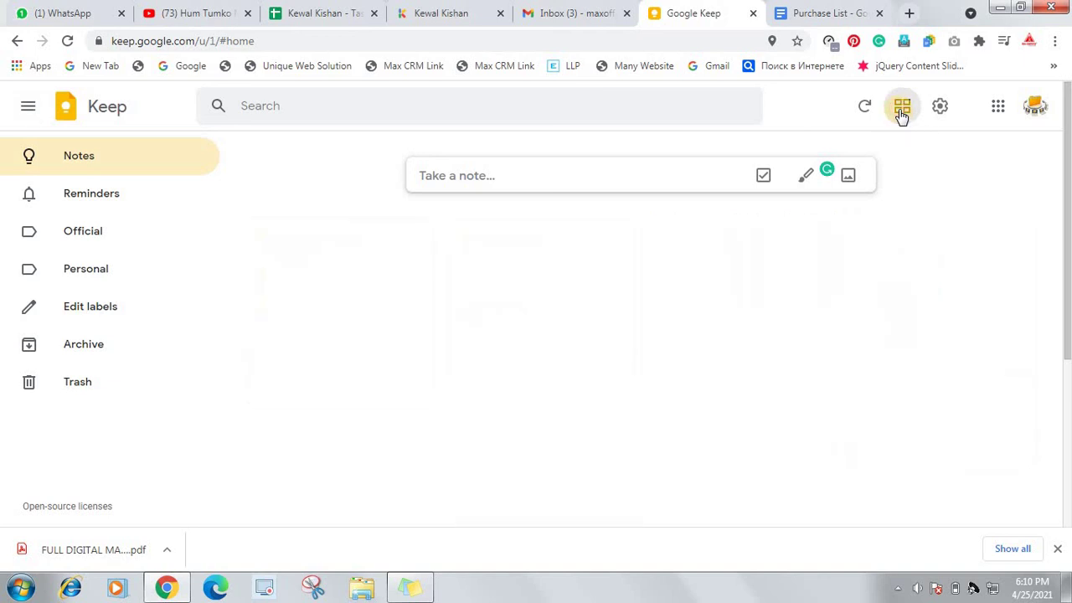
pyautogui.scroll(-3, 819, 319)
pyautogui.scroll(-15, 818, 324)
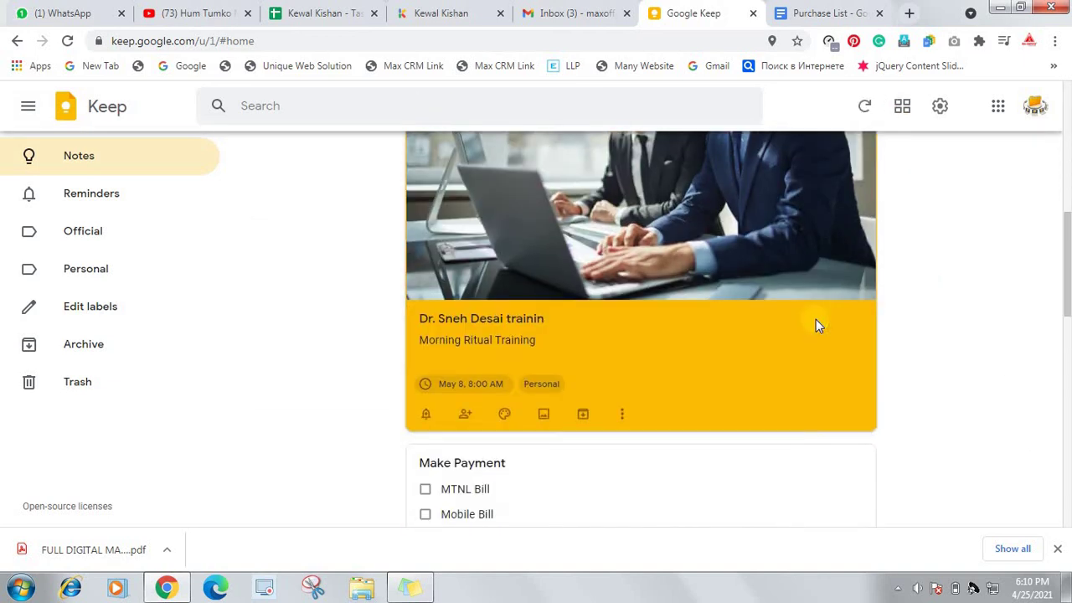
pyautogui.scroll(1, 825, 325)
pyautogui.scroll(15, 846, 276)
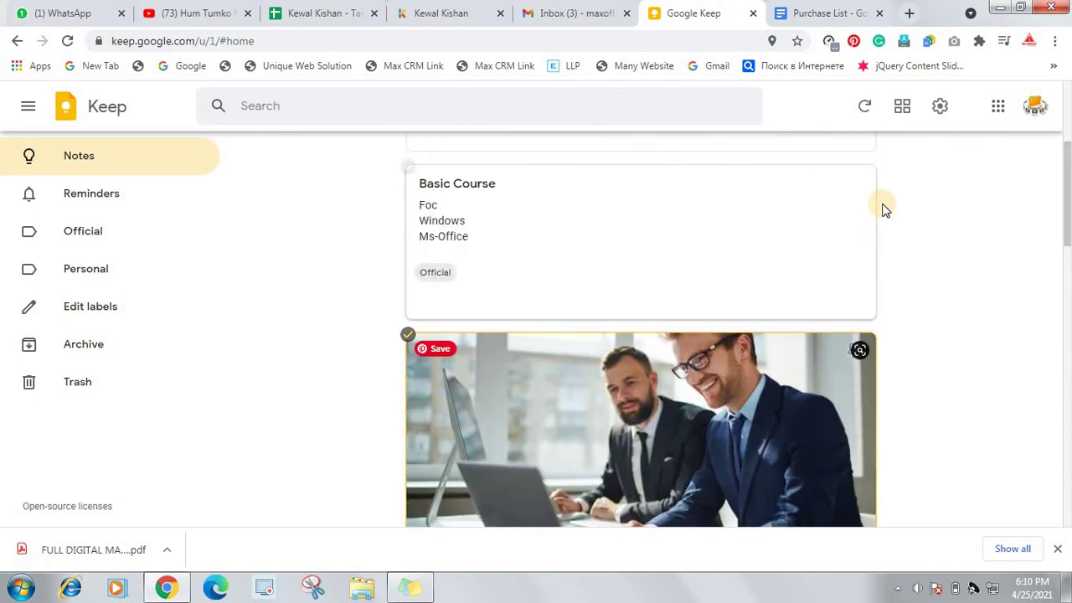
pyautogui.click(904, 115)
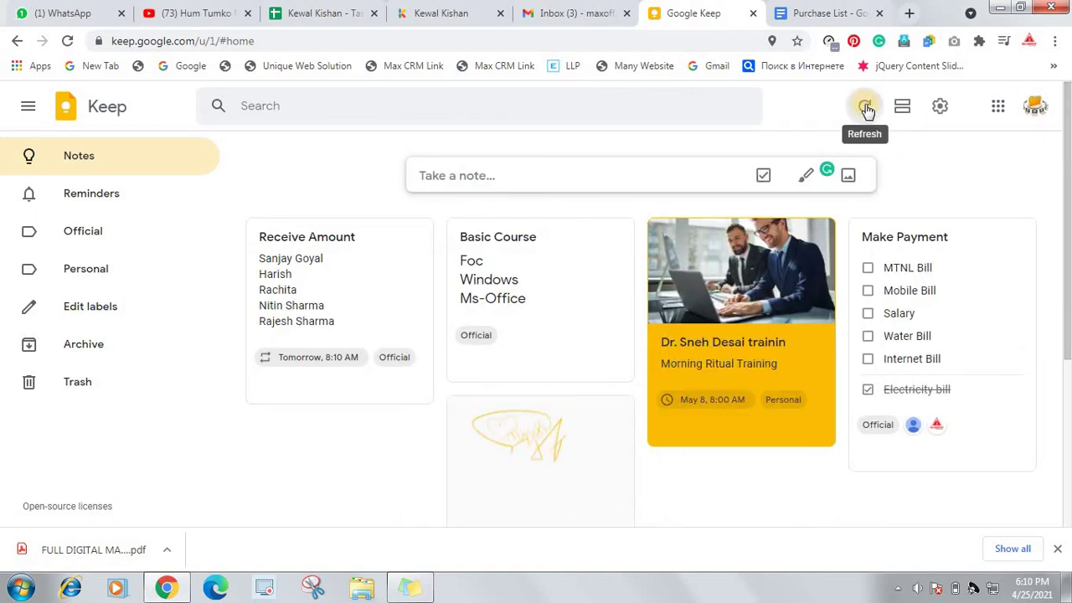
pyautogui.click(940, 109)
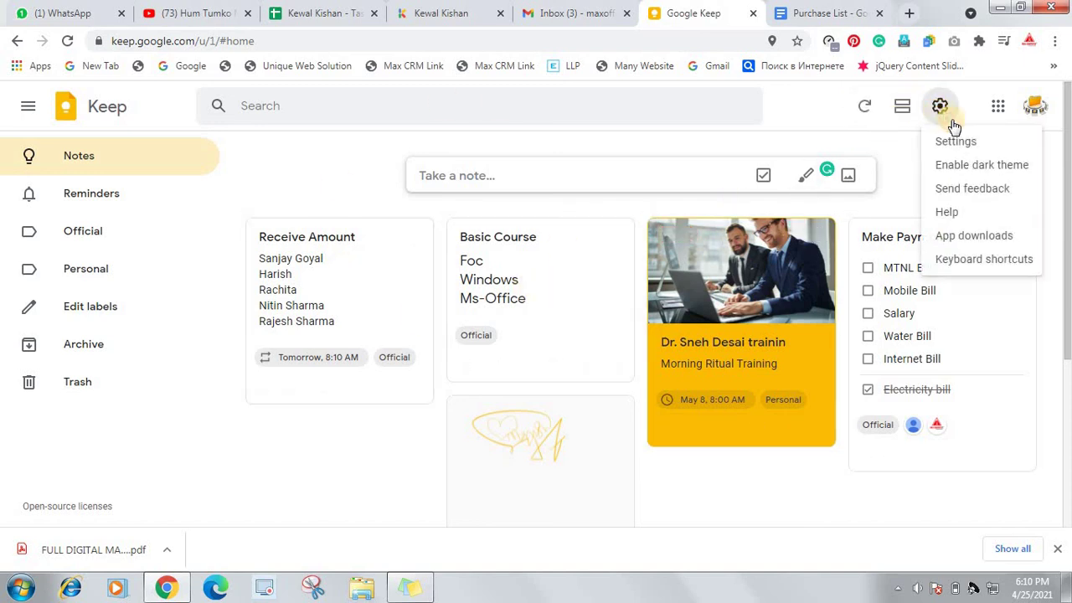
pyautogui.click(985, 170)
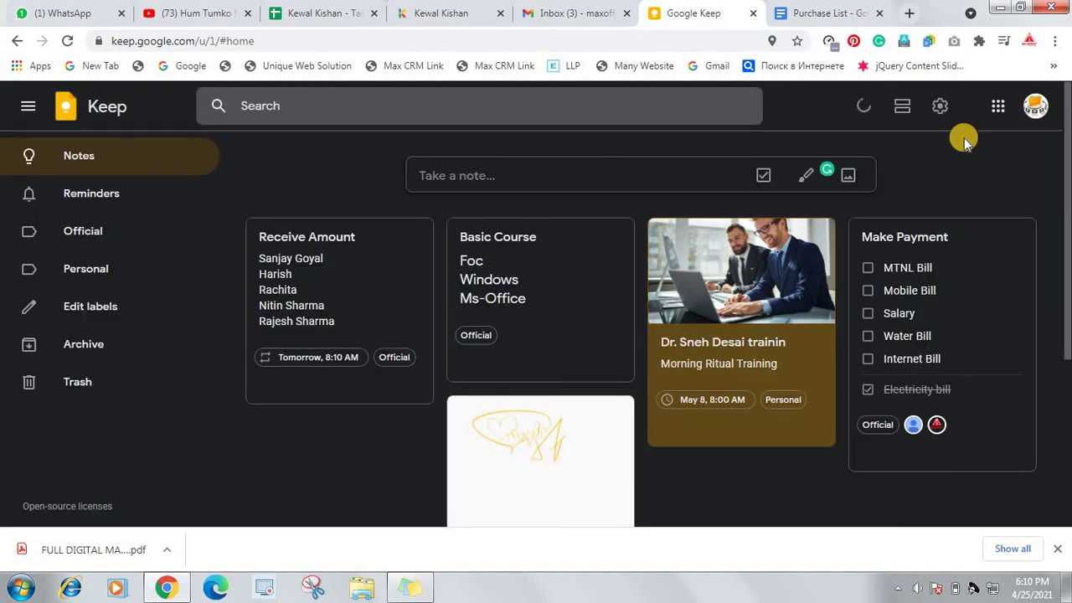
pyautogui.click(939, 108)
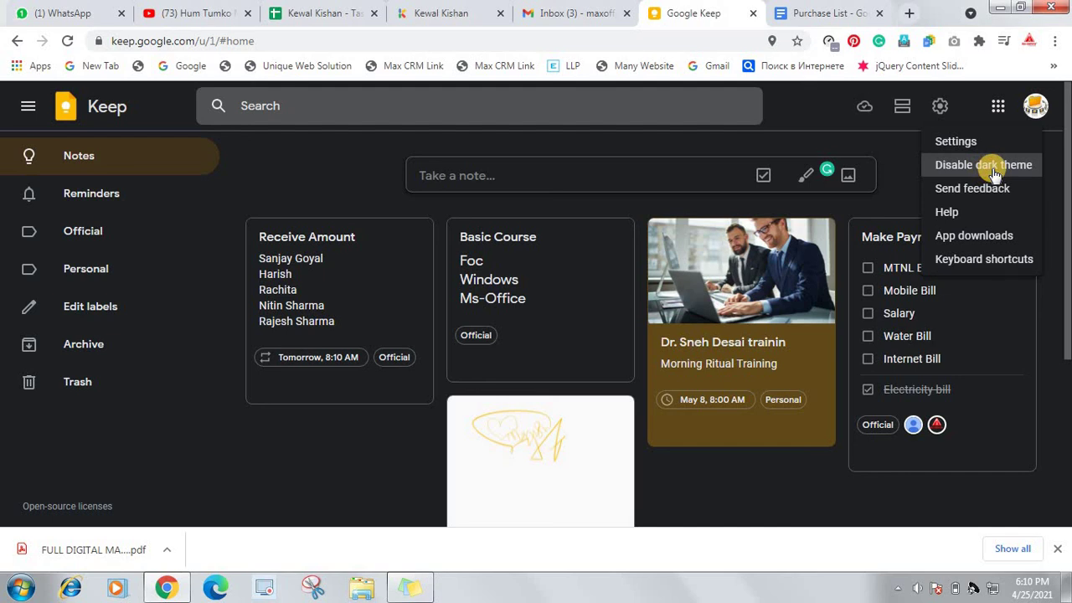
pyautogui.click(994, 171)
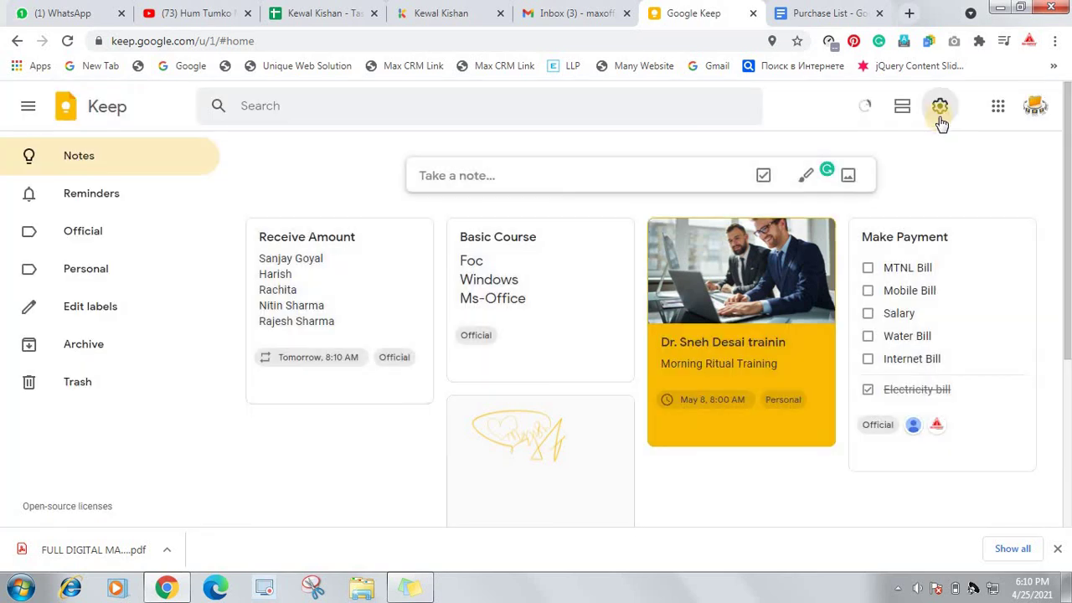
pyautogui.click(940, 109)
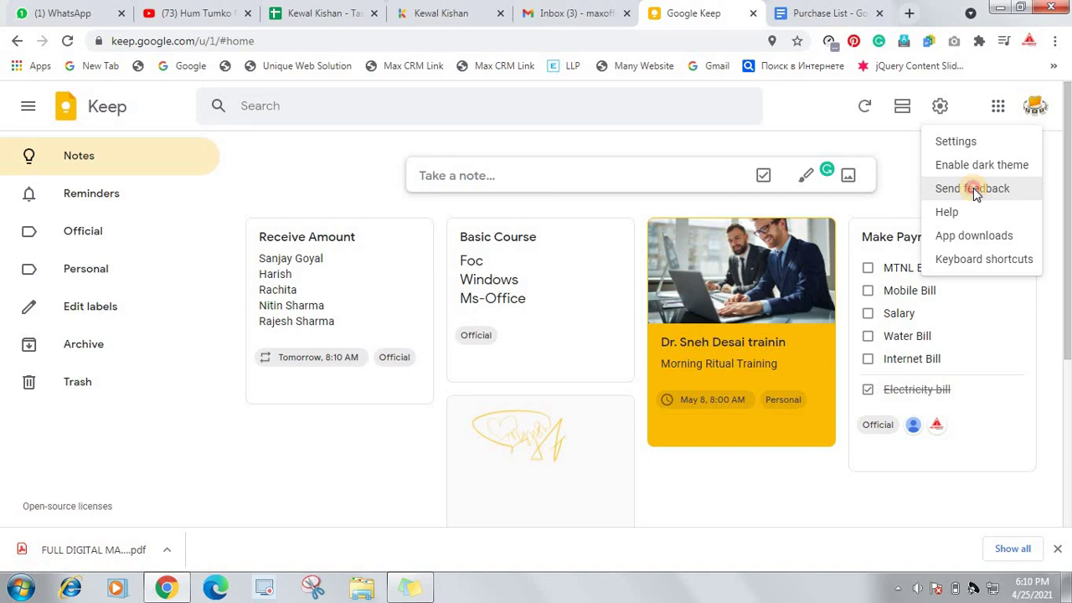
pyautogui.click(974, 190)
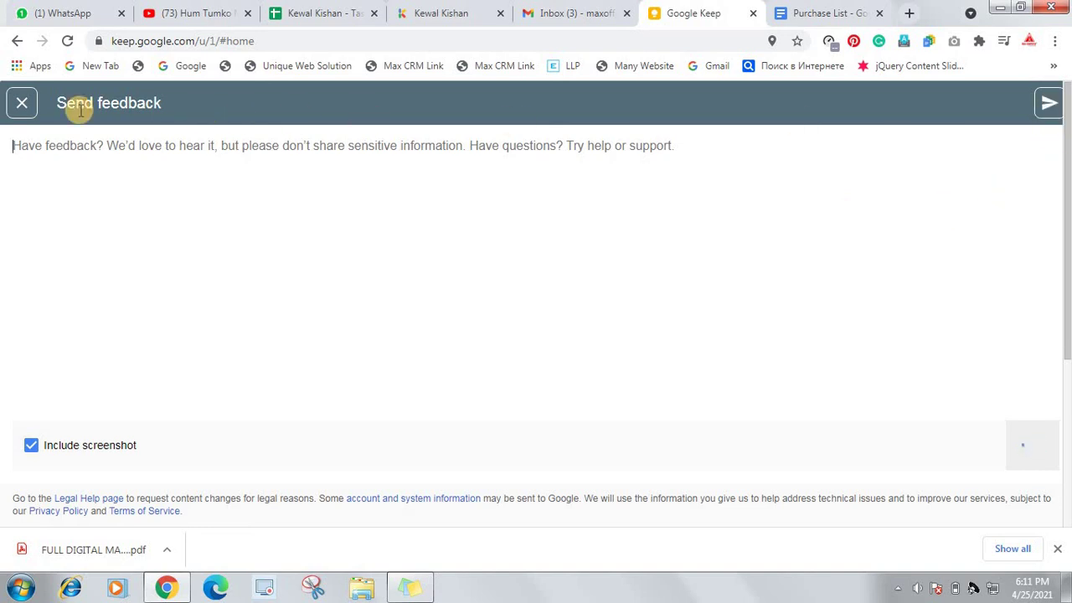
pyautogui.click(21, 102)
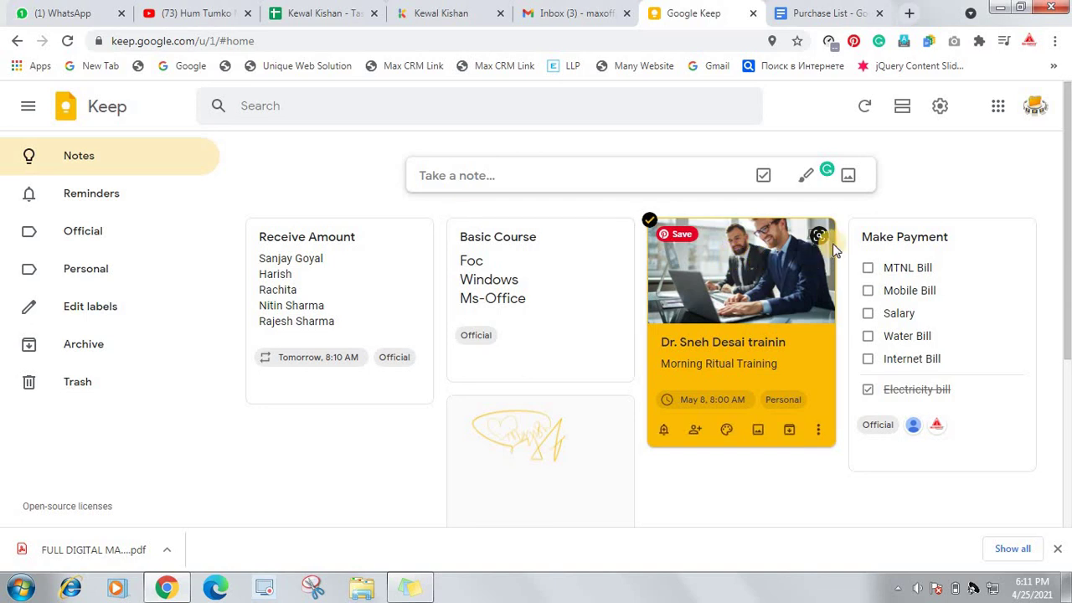
pyautogui.click(938, 110)
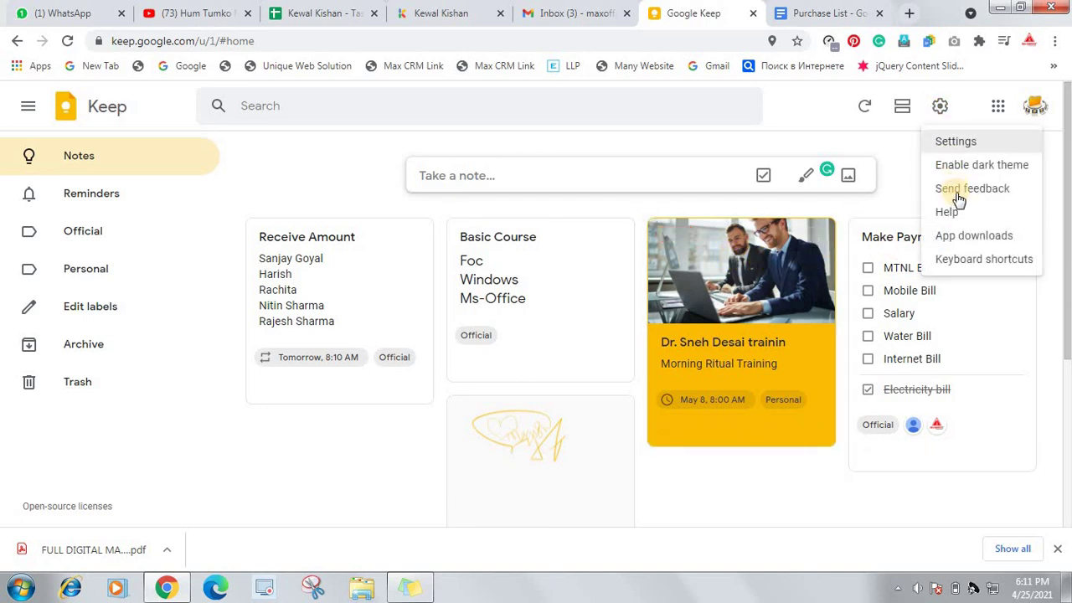
pyautogui.click(955, 213)
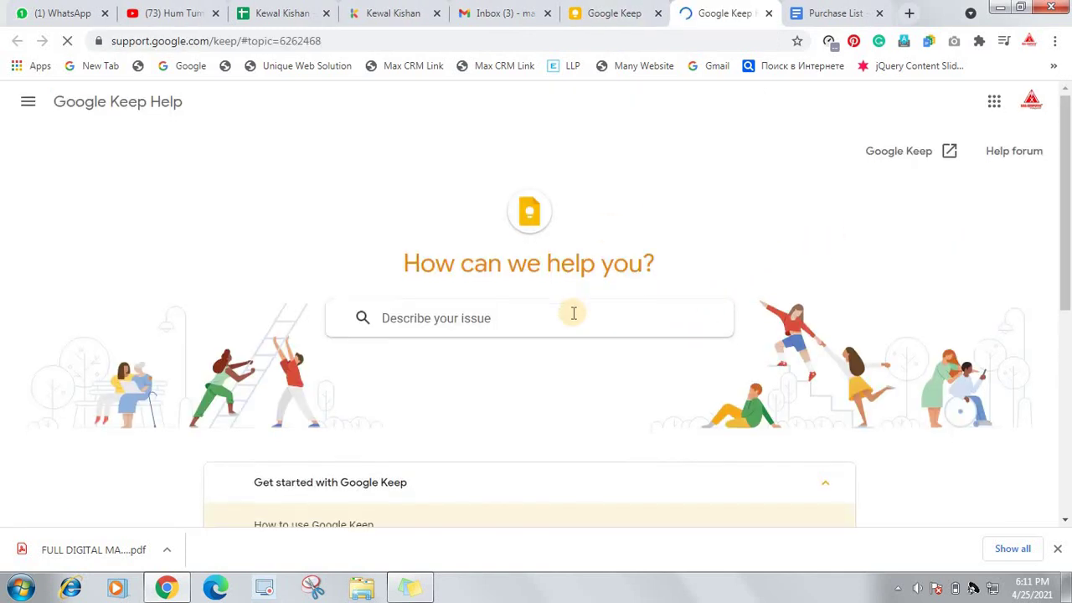
pyautogui.scroll(-4, 572, 314)
pyautogui.scroll(-1, 378, 299)
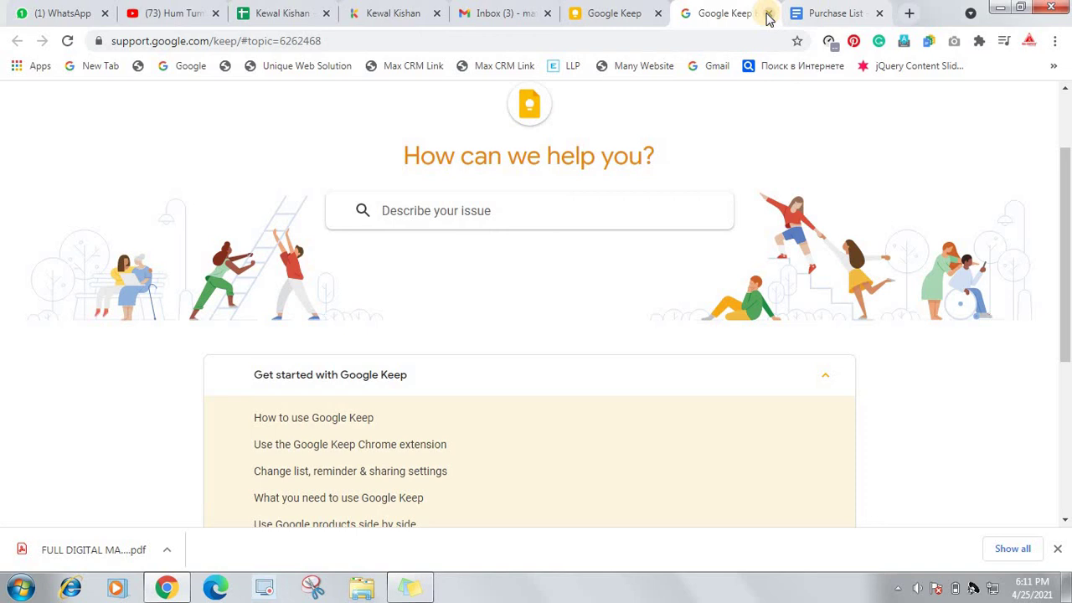
pyautogui.click(769, 14)
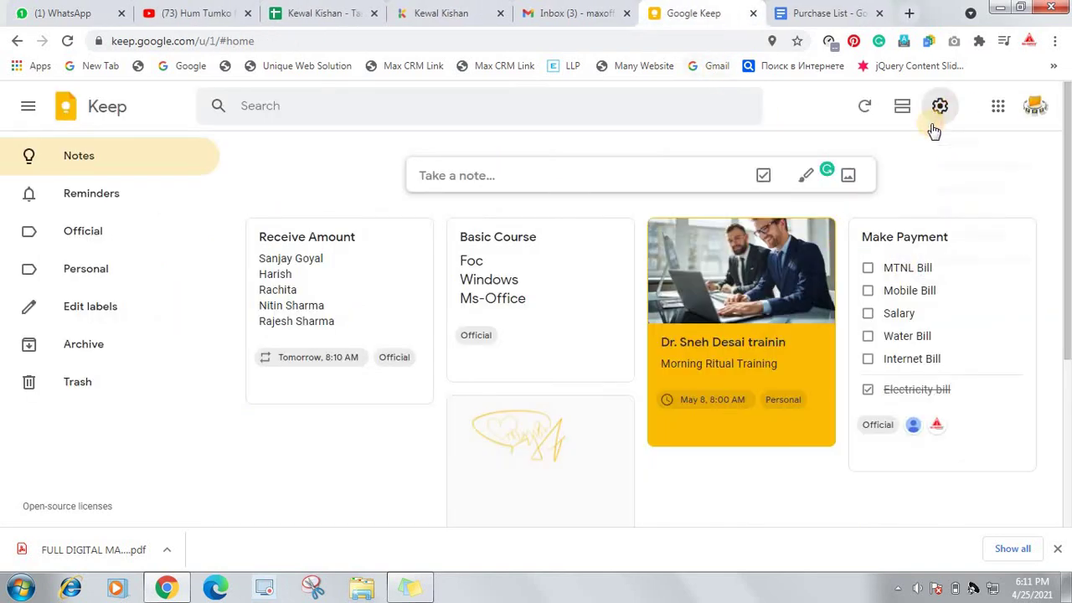
pyautogui.click(938, 112)
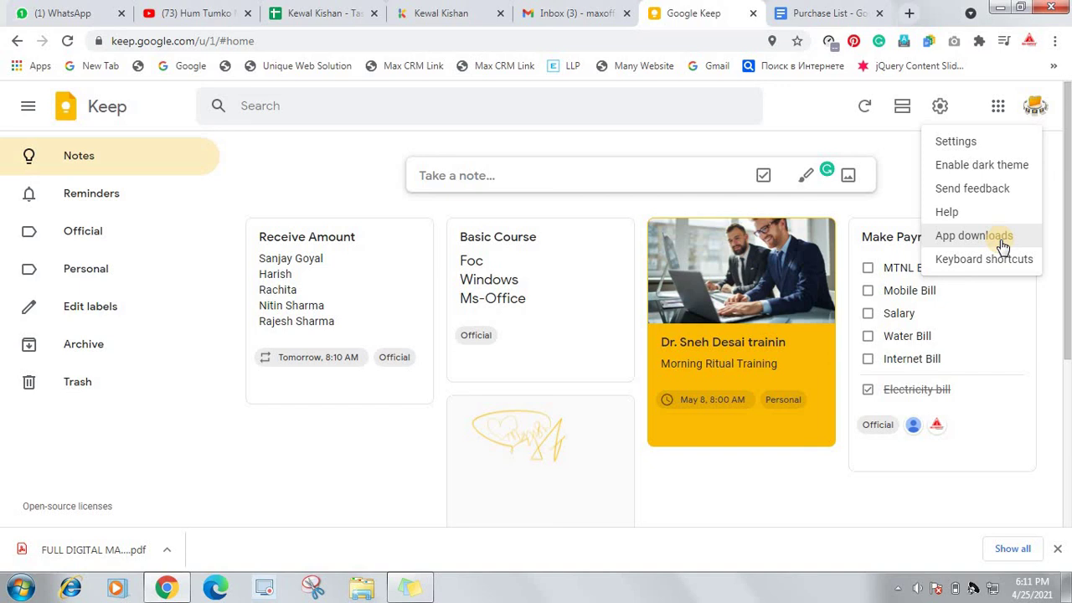
pyautogui.click(996, 243)
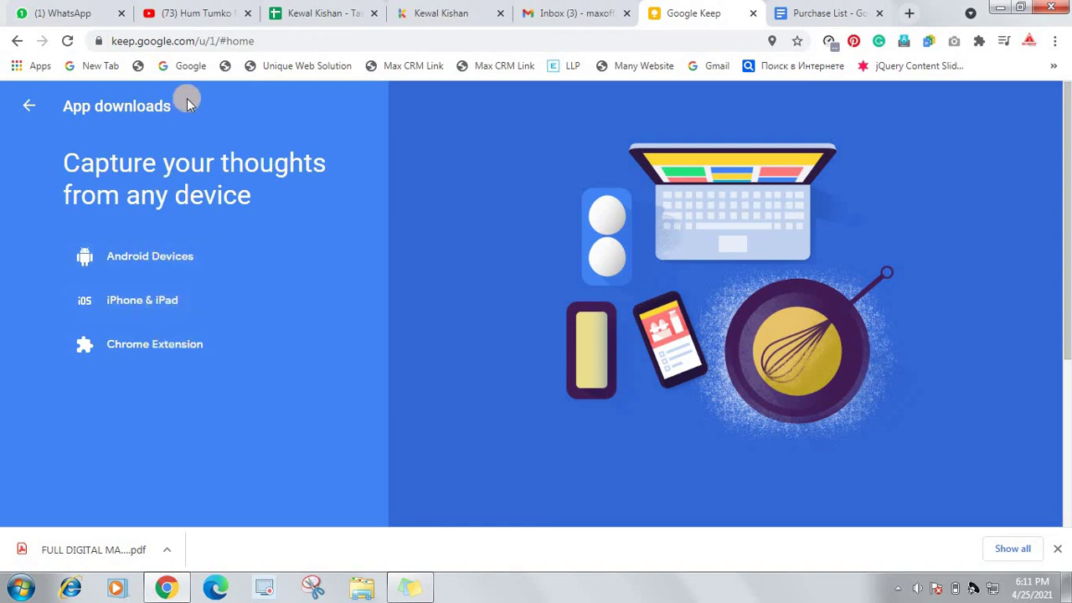
pyautogui.click(18, 46)
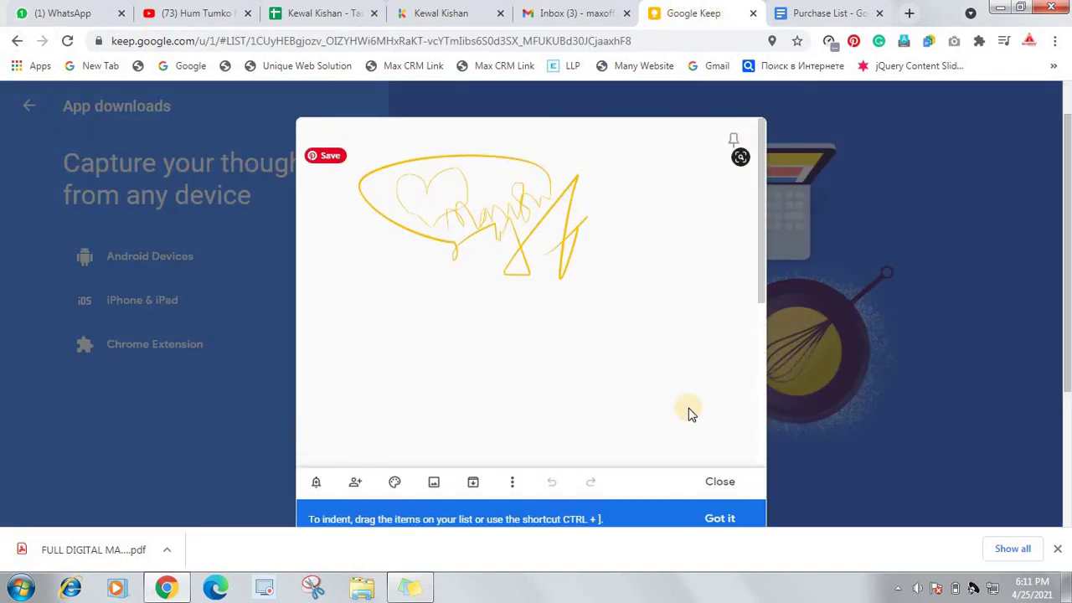
pyautogui.click(721, 483)
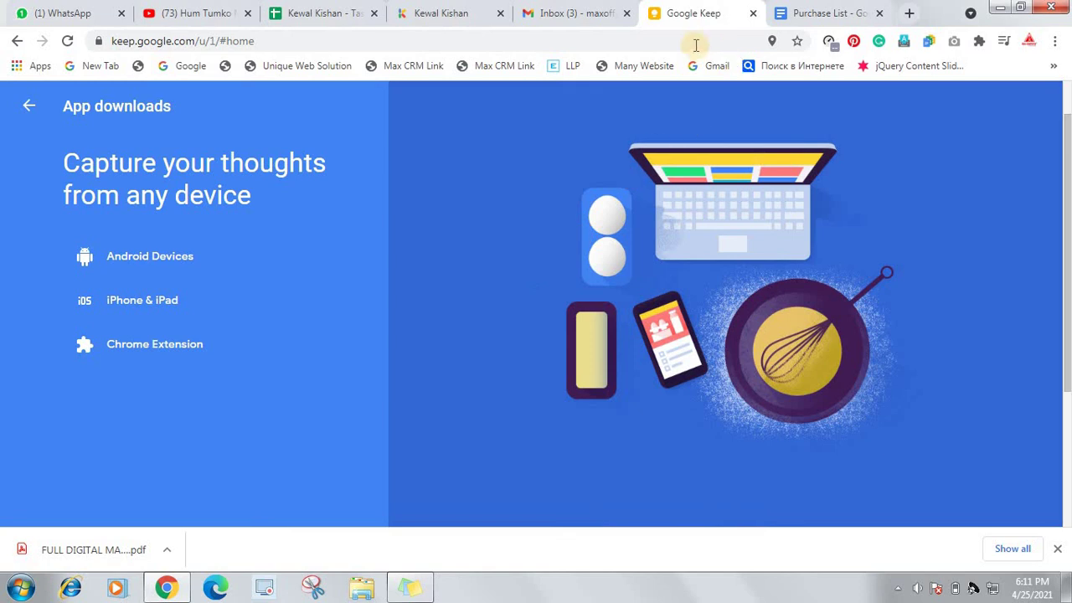
pyautogui.click(563, 10)
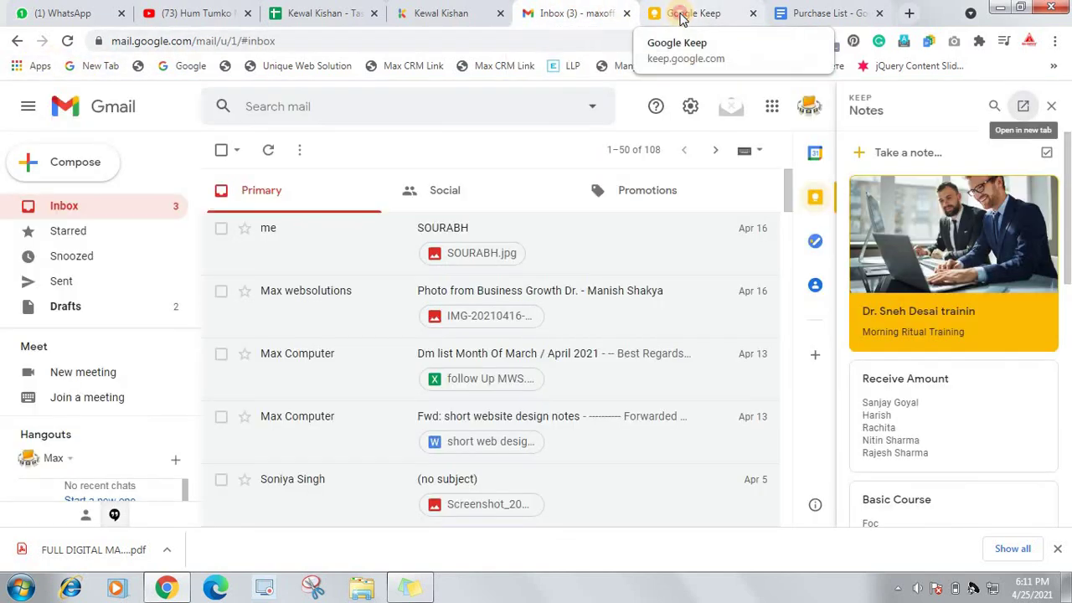
pyautogui.click(680, 16)
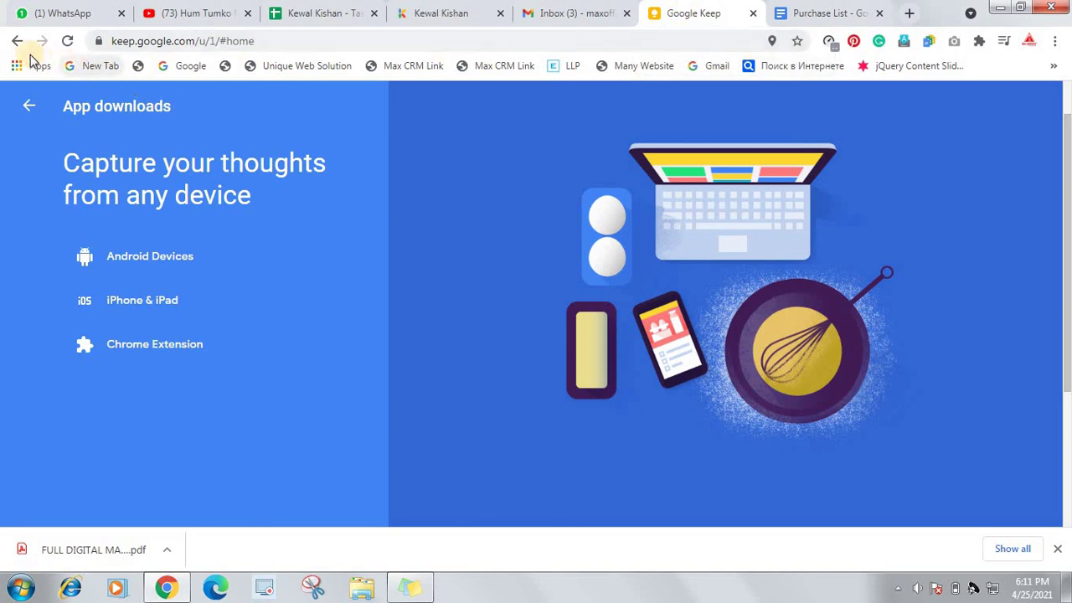
pyautogui.click(29, 106)
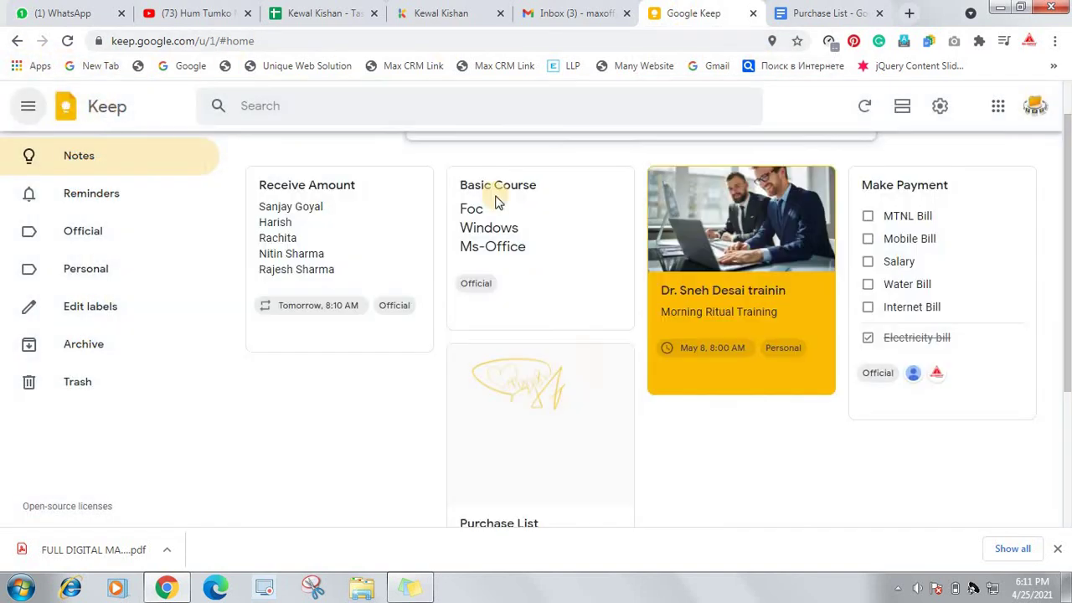
pyautogui.scroll(1, 924, 180)
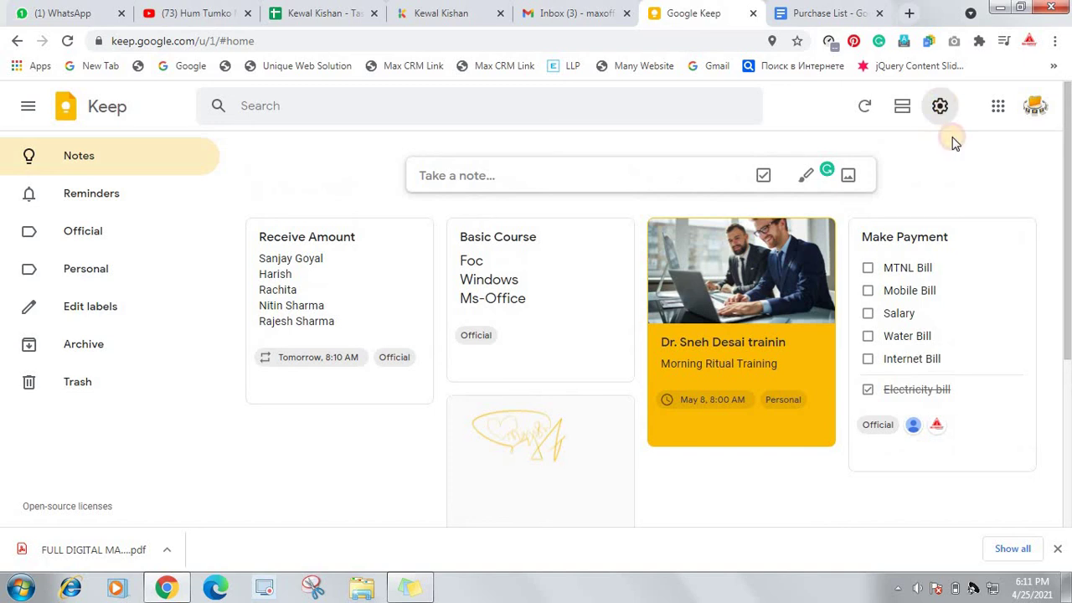
pyautogui.click(940, 105)
pyautogui.click(972, 261)
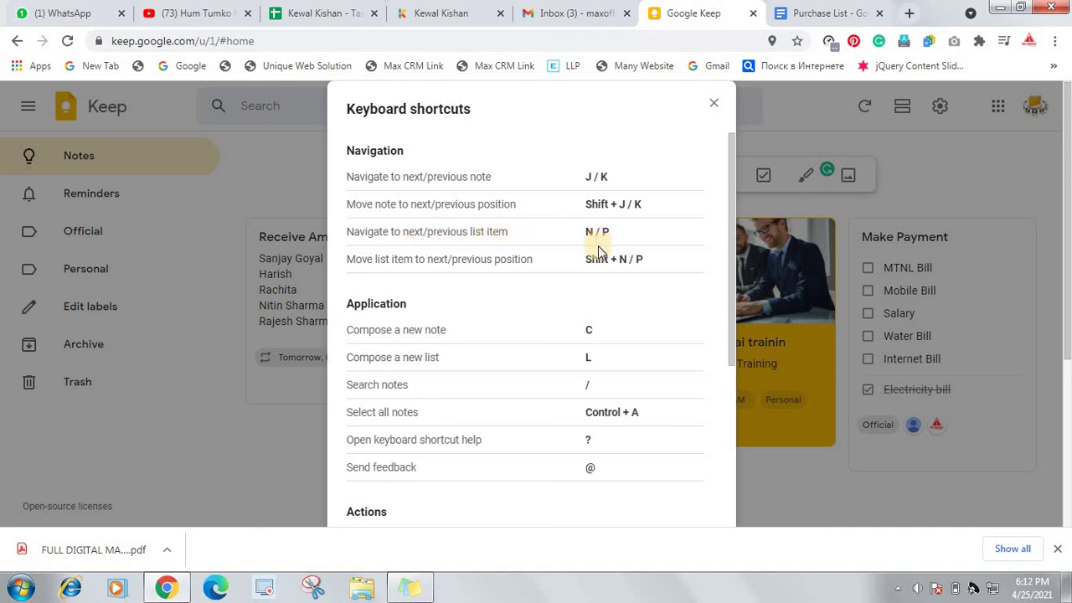
pyautogui.scroll(-2, 460, 251)
pyautogui.scroll(-2, 462, 258)
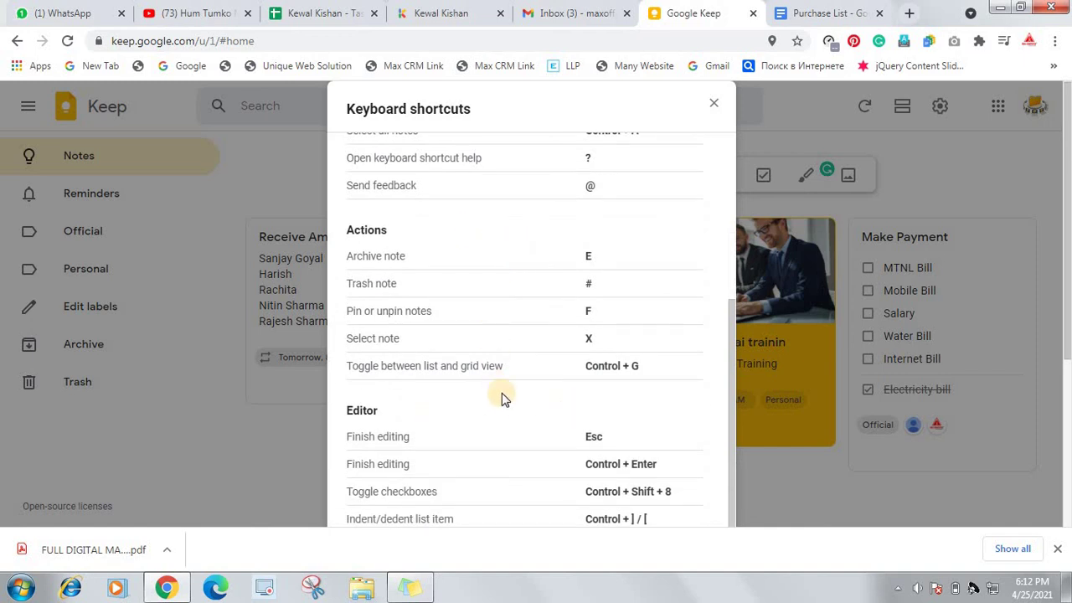
pyautogui.scroll(4, 615, 331)
pyautogui.click(714, 103)
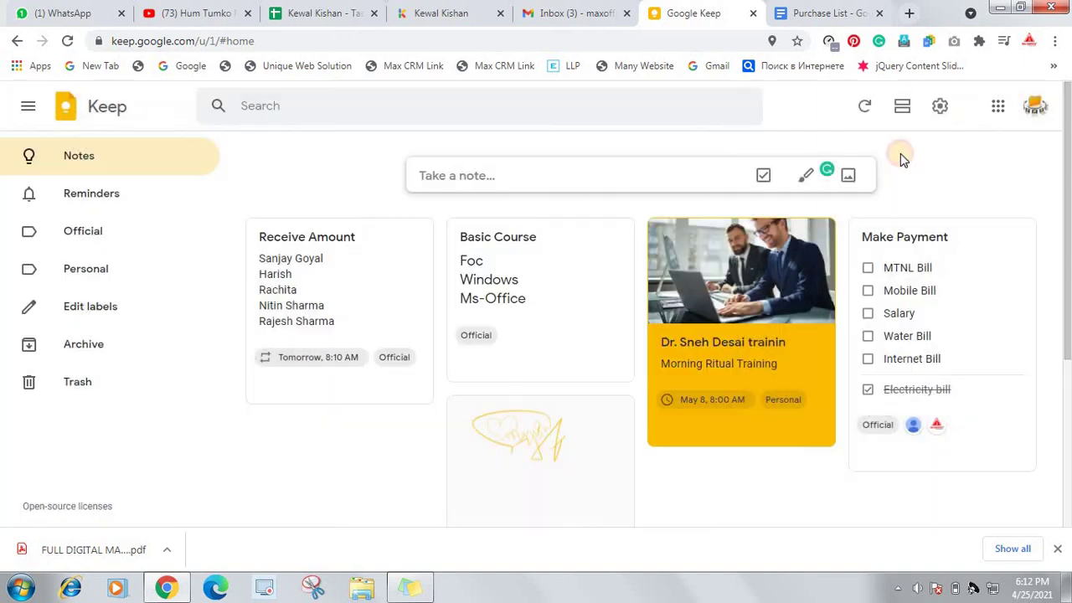